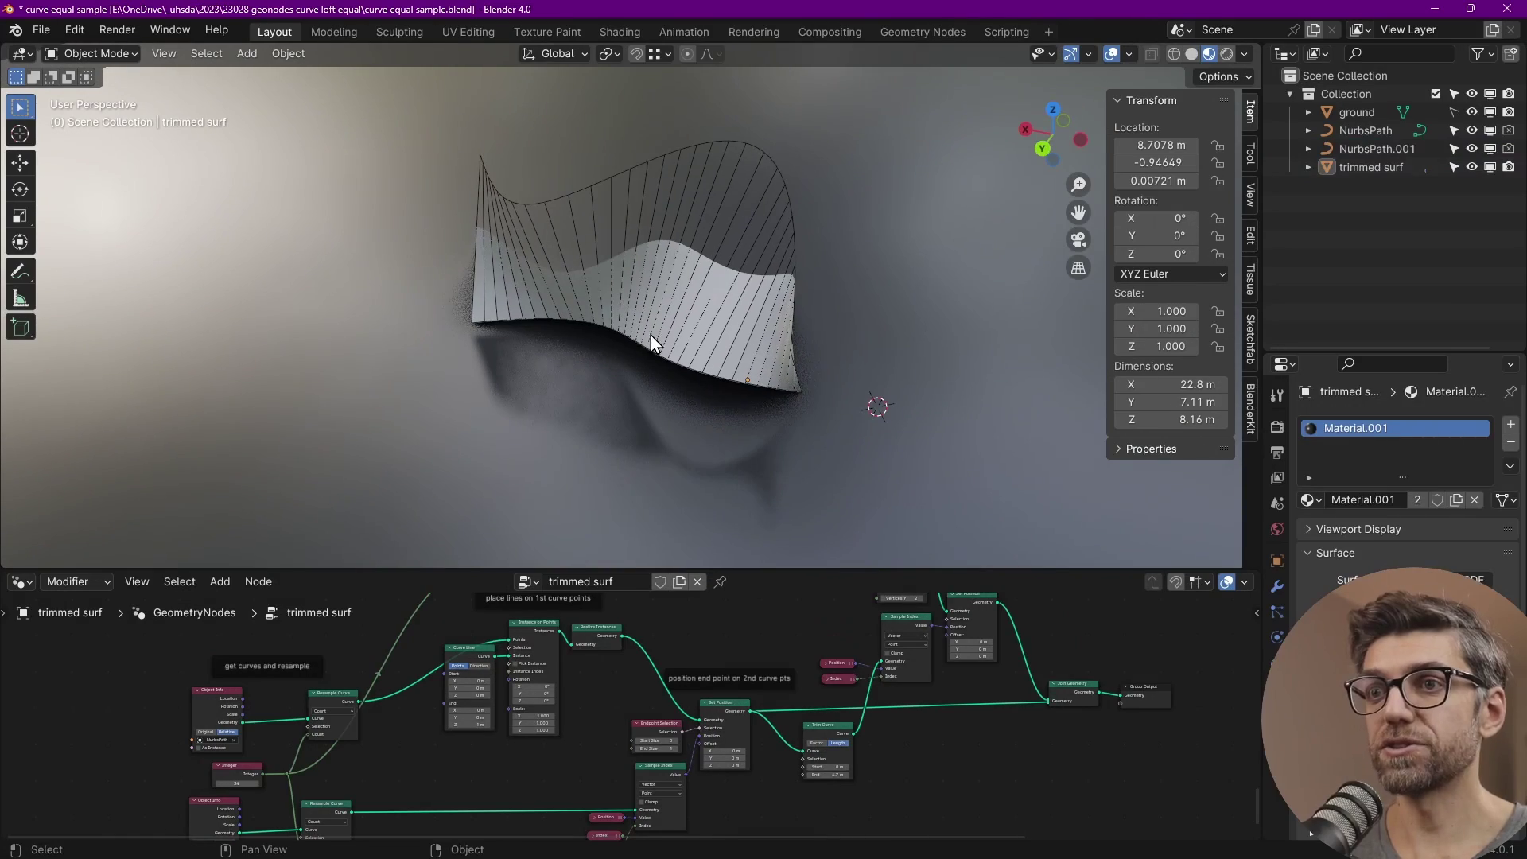
Step: Select the NurbsPath.001 curve and move it along the Y axis to about -2.29 m
left_click(1376, 132)
left_click(1370, 151)
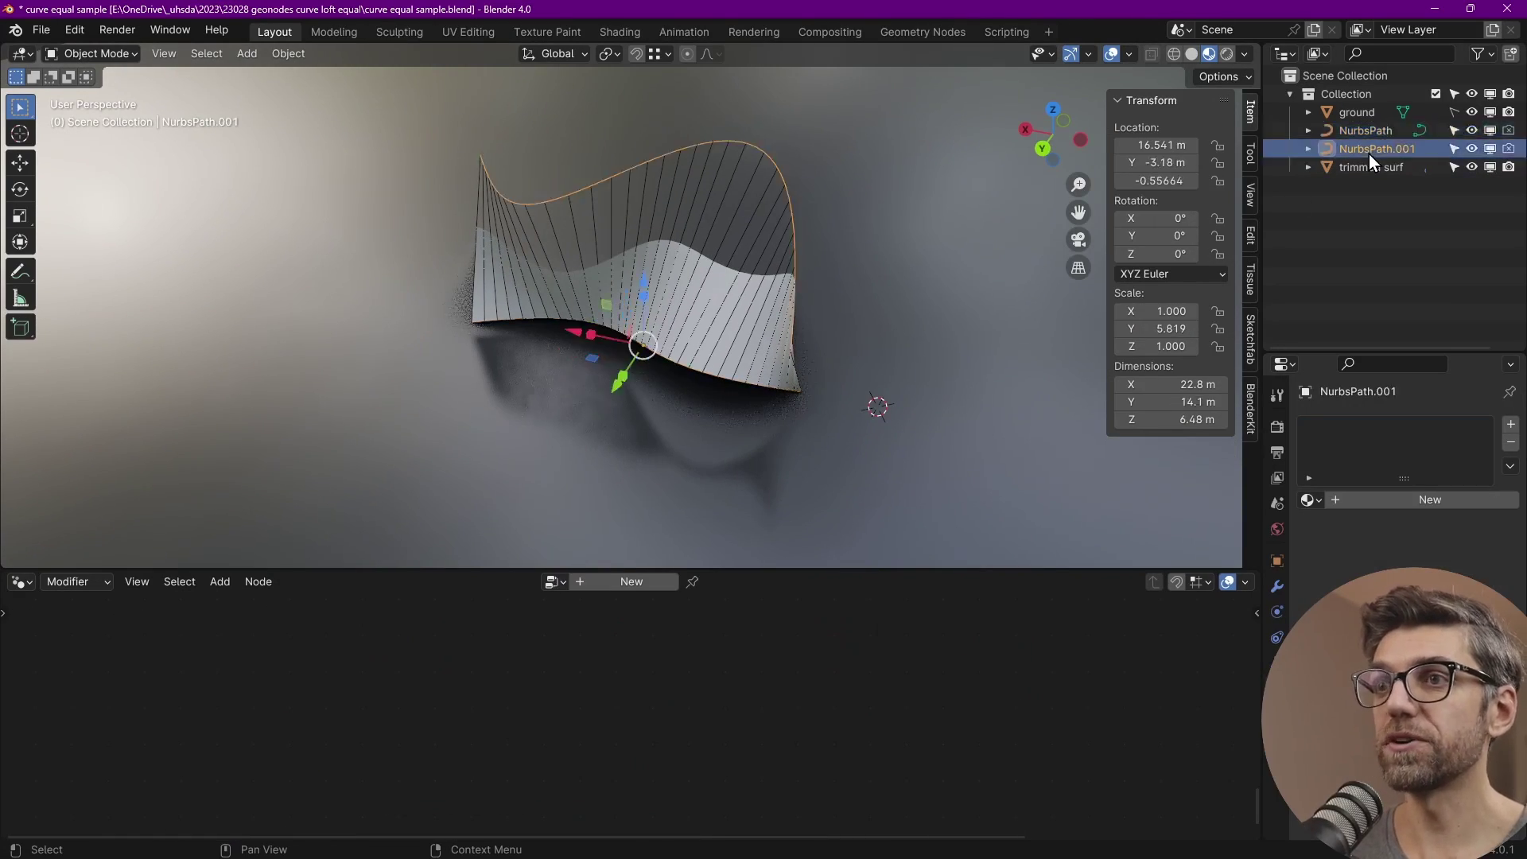
key("Tab")
key("Tab")
mouse_move(618, 384)
left_mouse_down()
mouse_move(613, 334)
mouse_move(598, 430)
mouse_move(630, 366)
mouse_move(620, 396)
left_mouse_up()
middle_click_drag(620, 396, 804, 245)
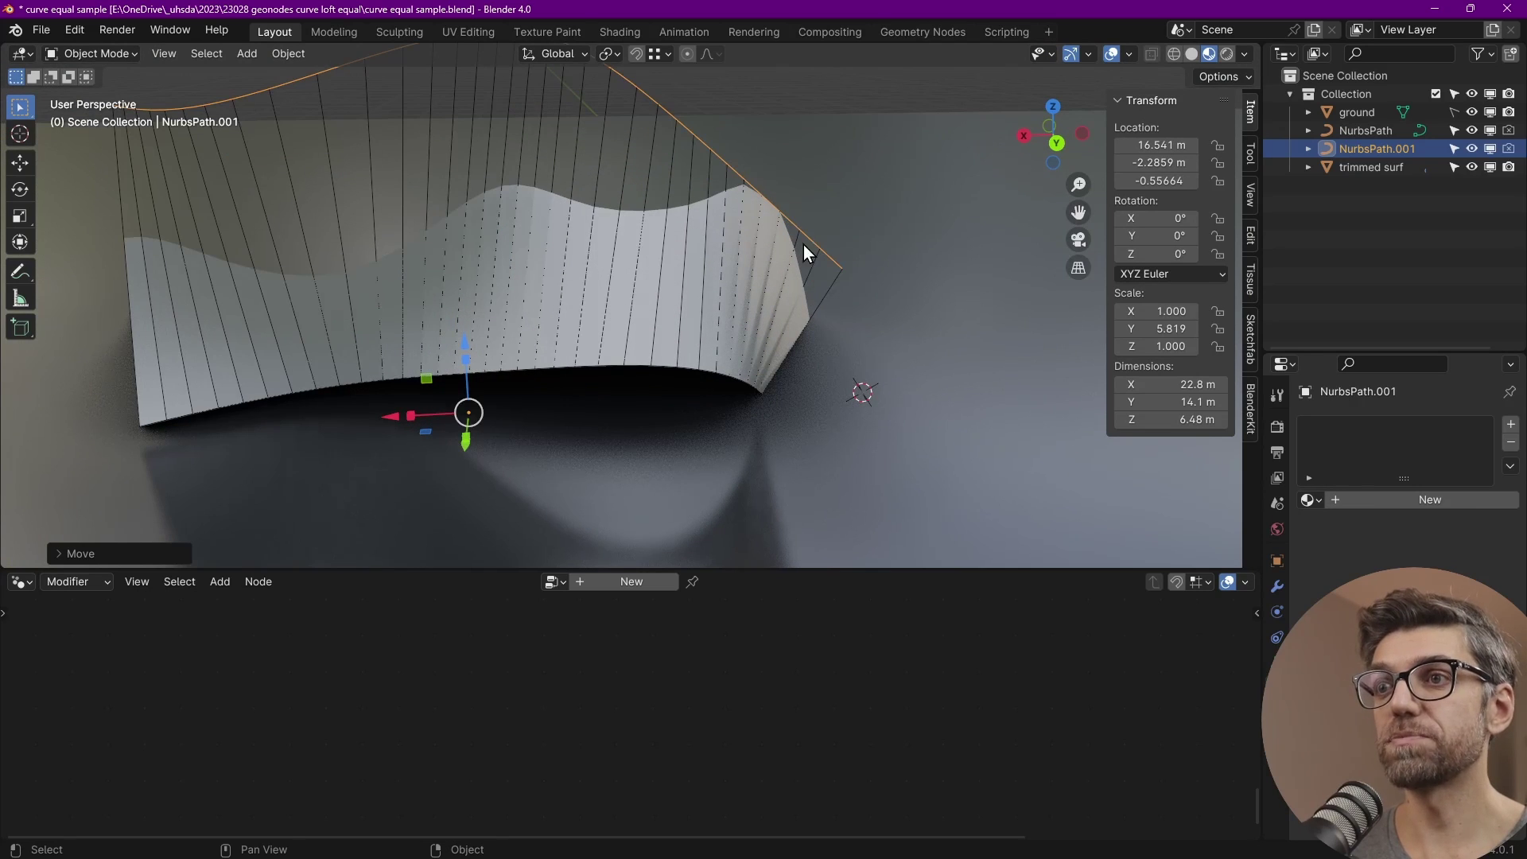
Step: Select the trimmed surf object and set its Trim Curve node's End length to 4.1 m
scroll(712, 223, "down", 2)
middle_click_drag(713, 223, 699, 282)
left_click(533, 340)
scroll(533, 318, "up", 3)
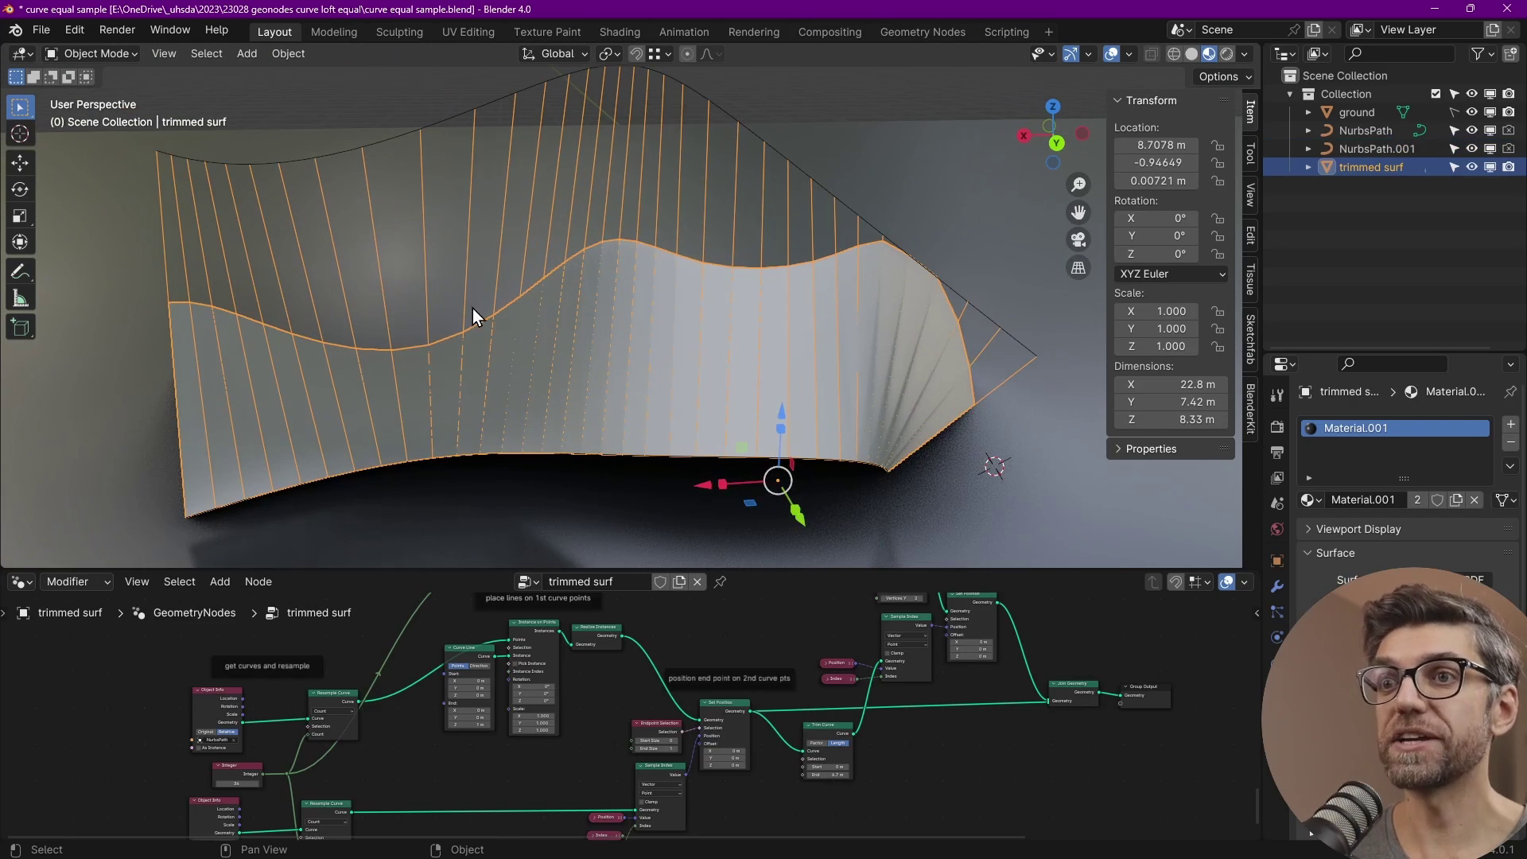
scroll(711, 733, "down", 1)
middle_click_drag(713, 754, 708, 675)
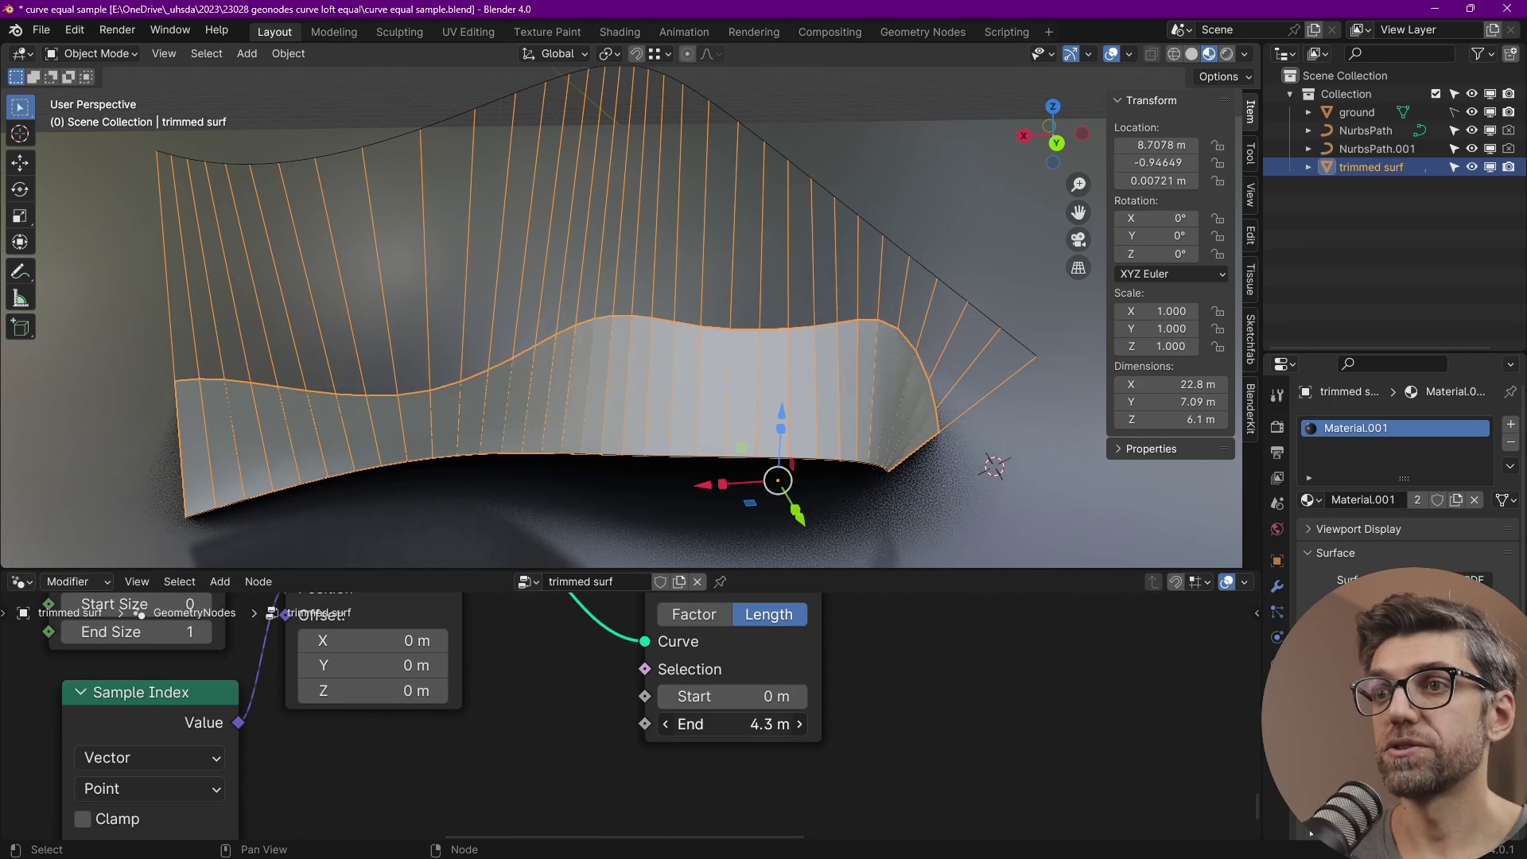
left_click_drag(732, 724, 676, 724)
Step: Examine the Object Info nodes that fetch both curves and the Resample Curve nodes they feed
mouse_move(666, 412)
middle_mouse_down()
mouse_move(523, 353)
mouse_move(565, 306)
mouse_move(699, 373)
mouse_move(811, 406)
mouse_move(608, 441)
mouse_move(629, 517)
middle_mouse_up()
scroll(639, 669, "down", 8)
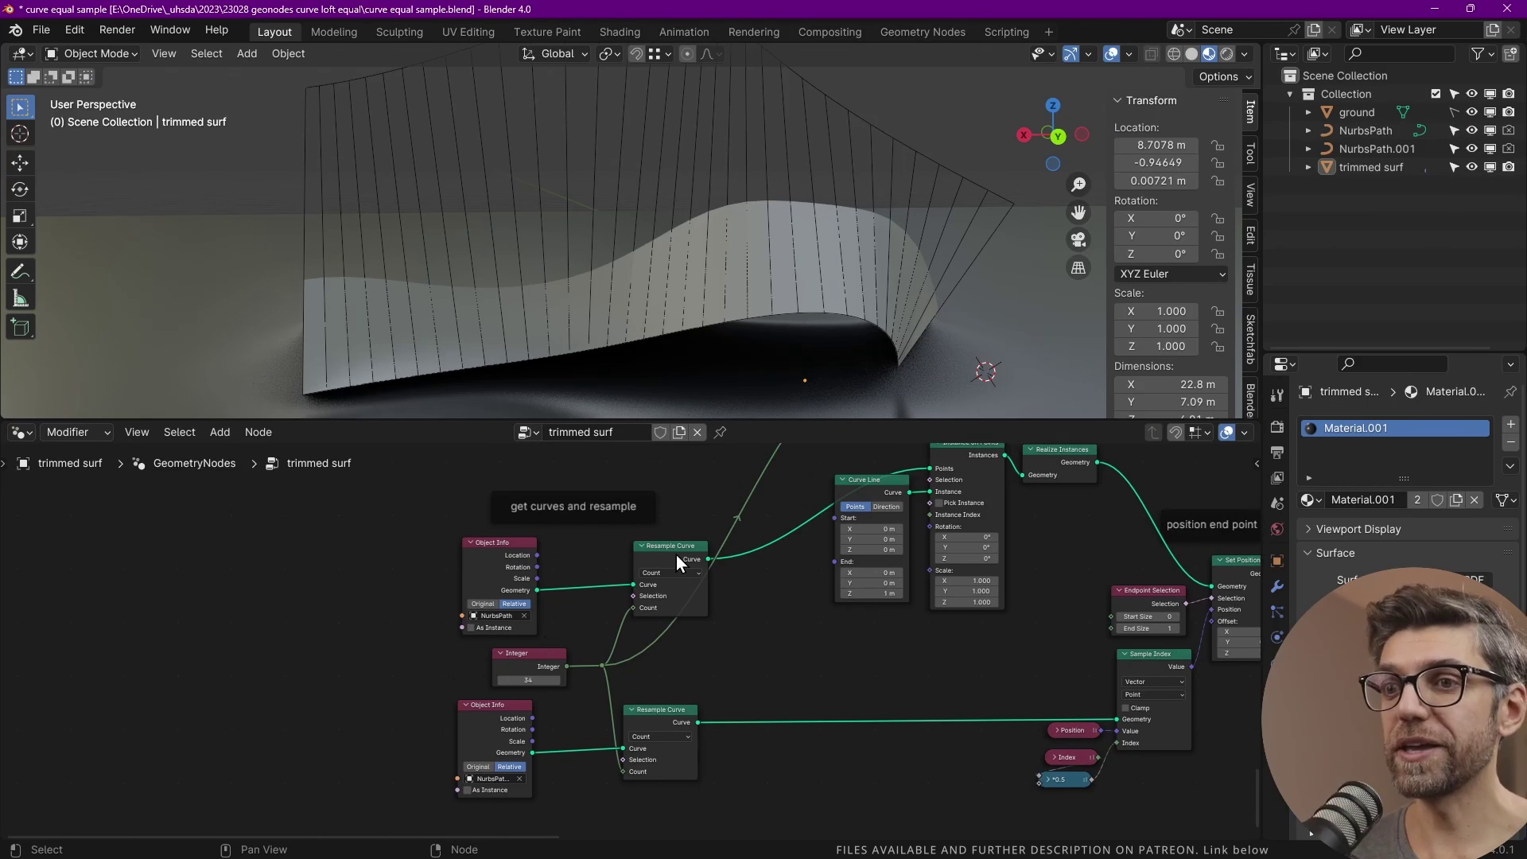
scroll(502, 647, "up", 3)
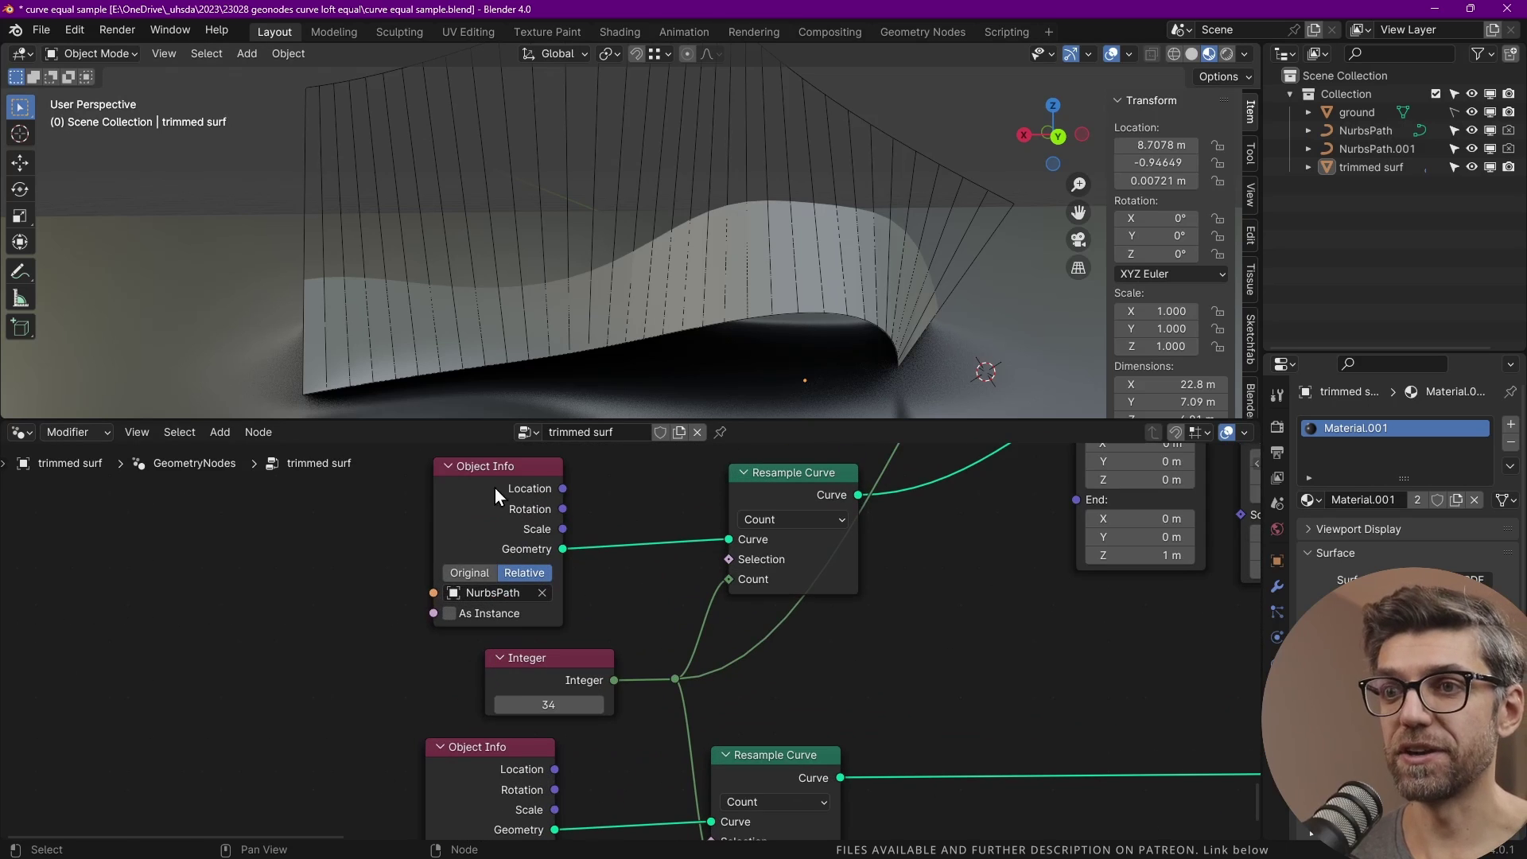
scroll(493, 474, "down", 2)
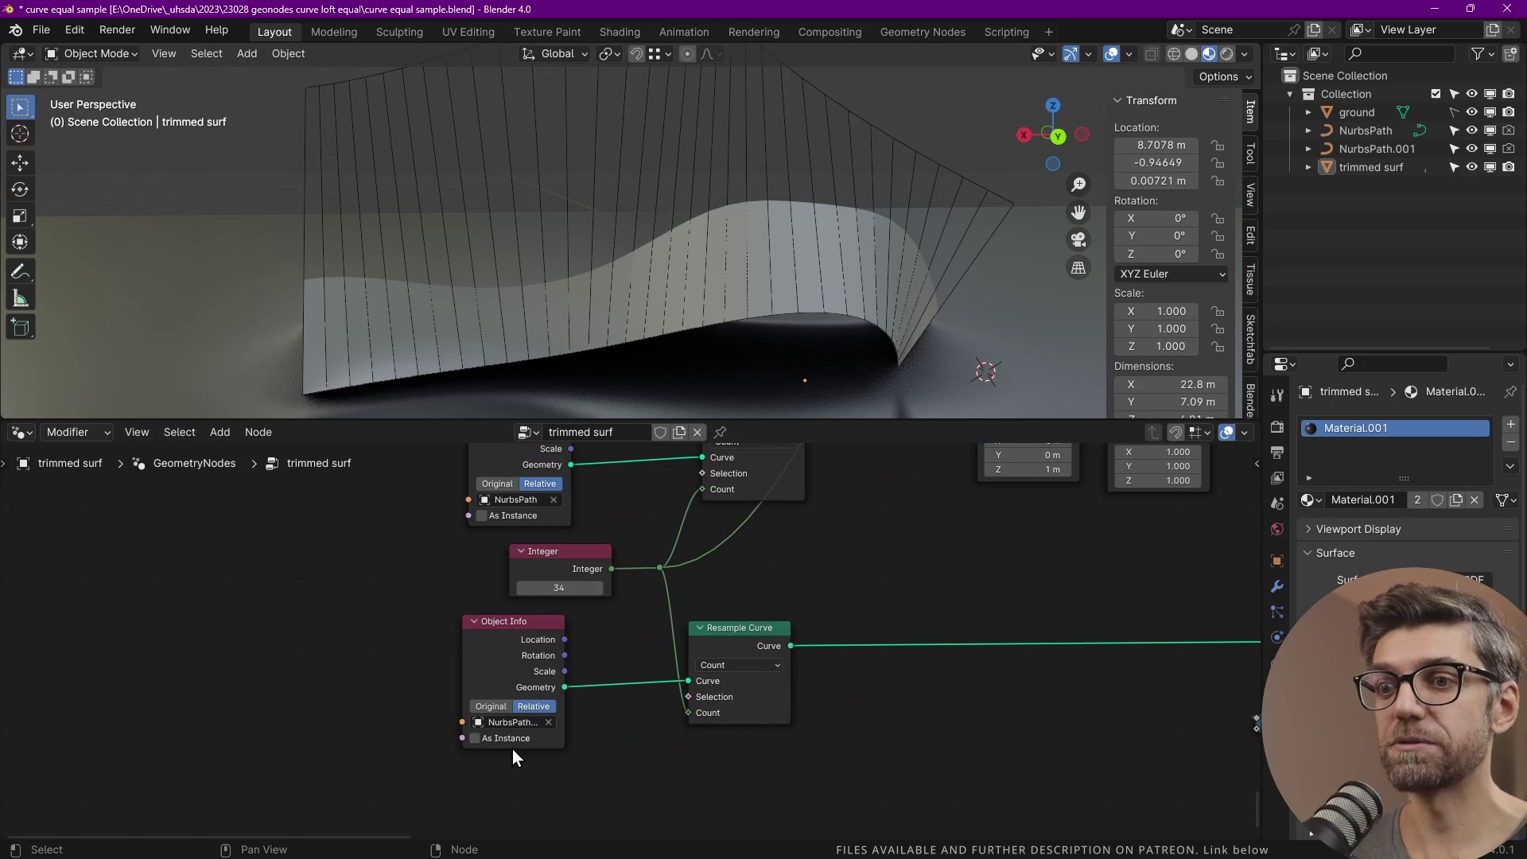
scroll(515, 747, "up", 3)
scroll(552, 624, "down", 2)
middle_click_drag(600, 489, 523, 651)
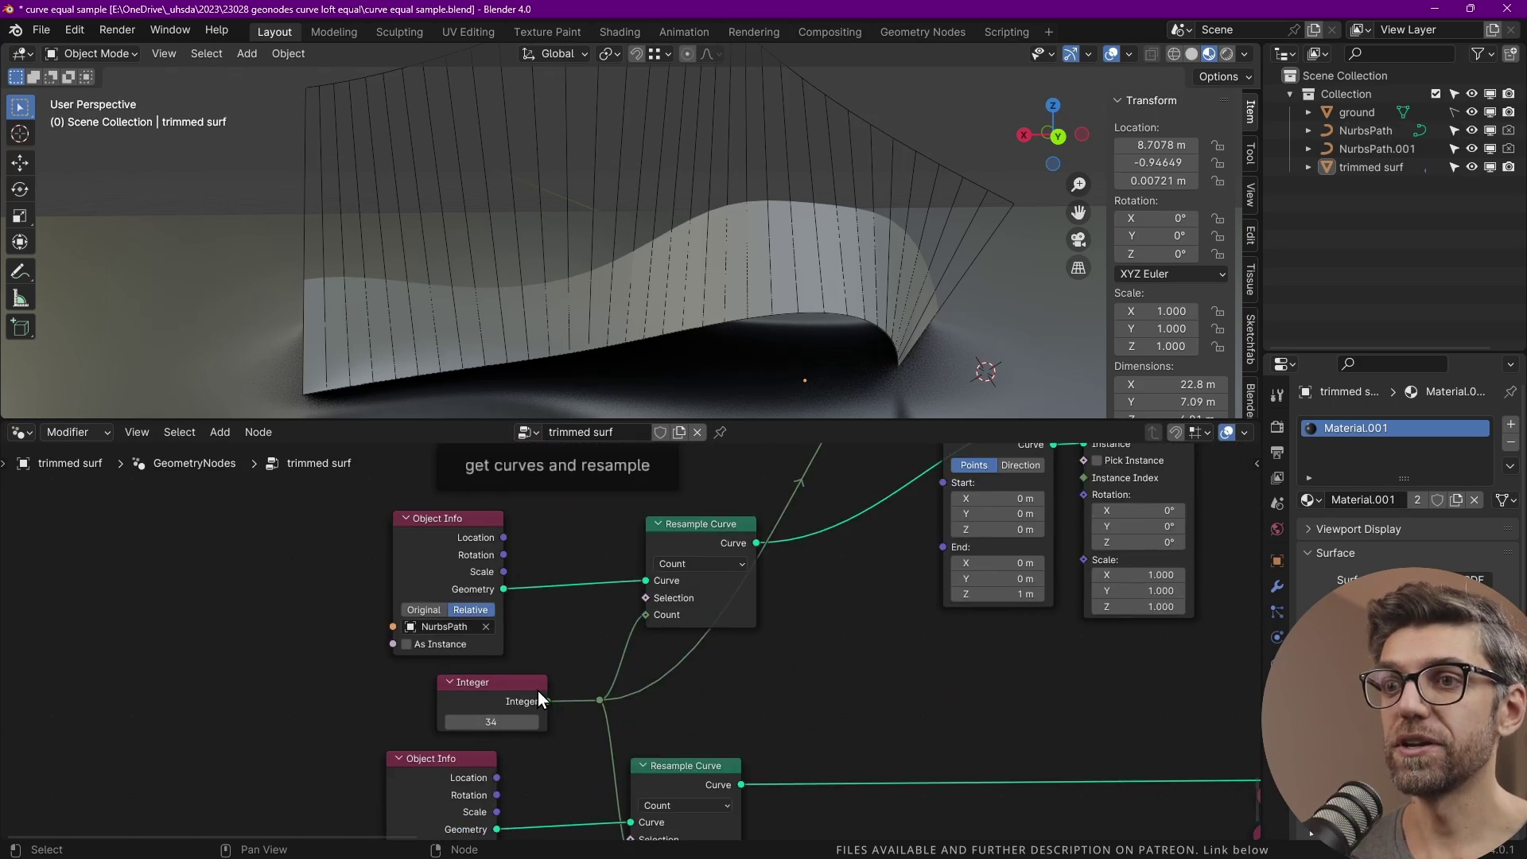
scroll(611, 623, "down", 2)
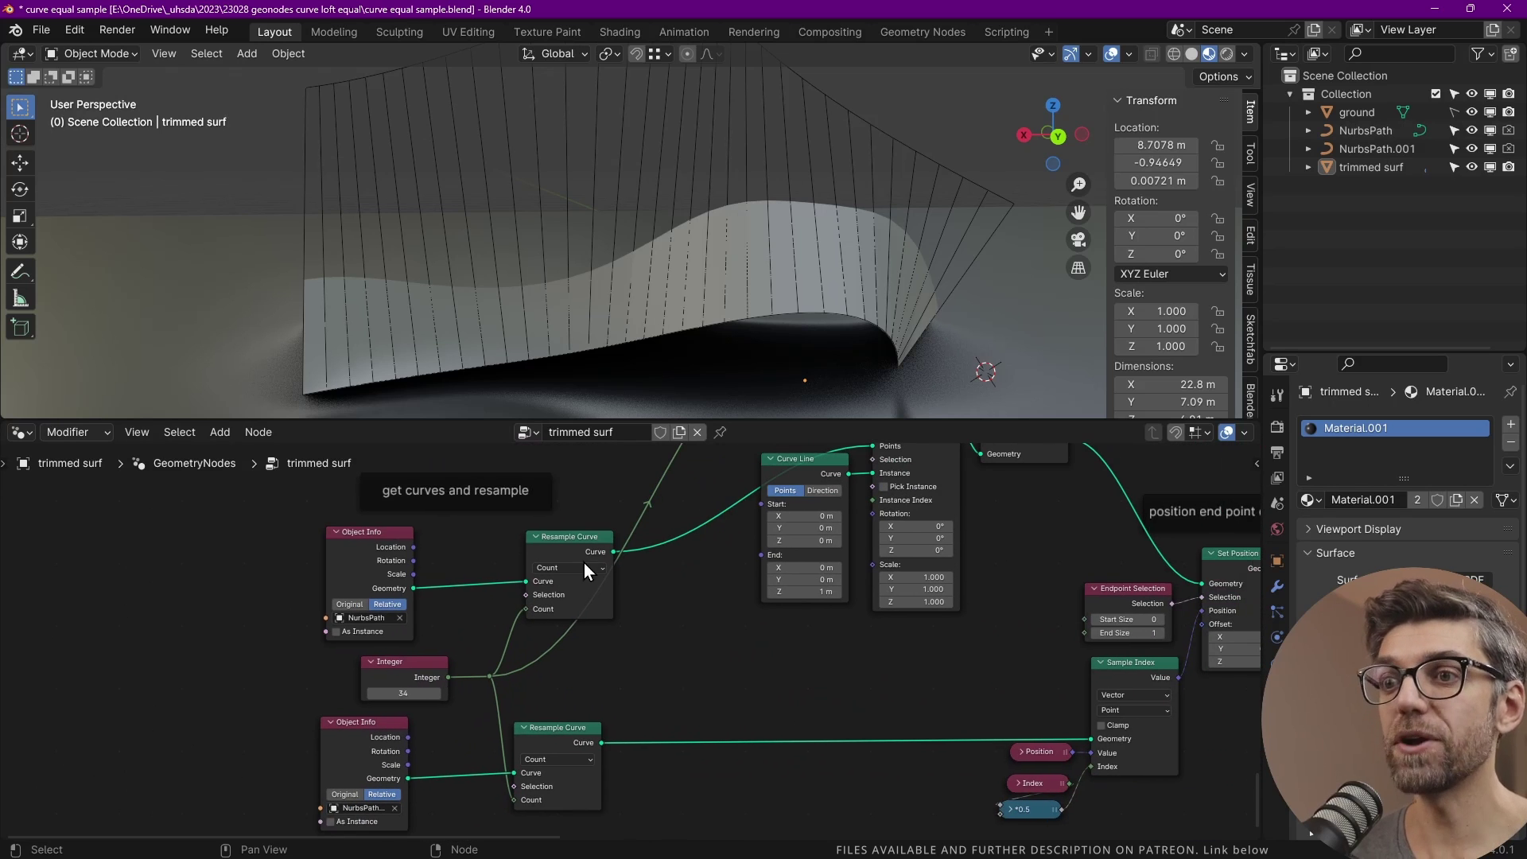
Step: Set the Integer node that drives the count of both Resample Curve nodes to 25
left_click(583, 549)
scroll(604, 540, "up", 2)
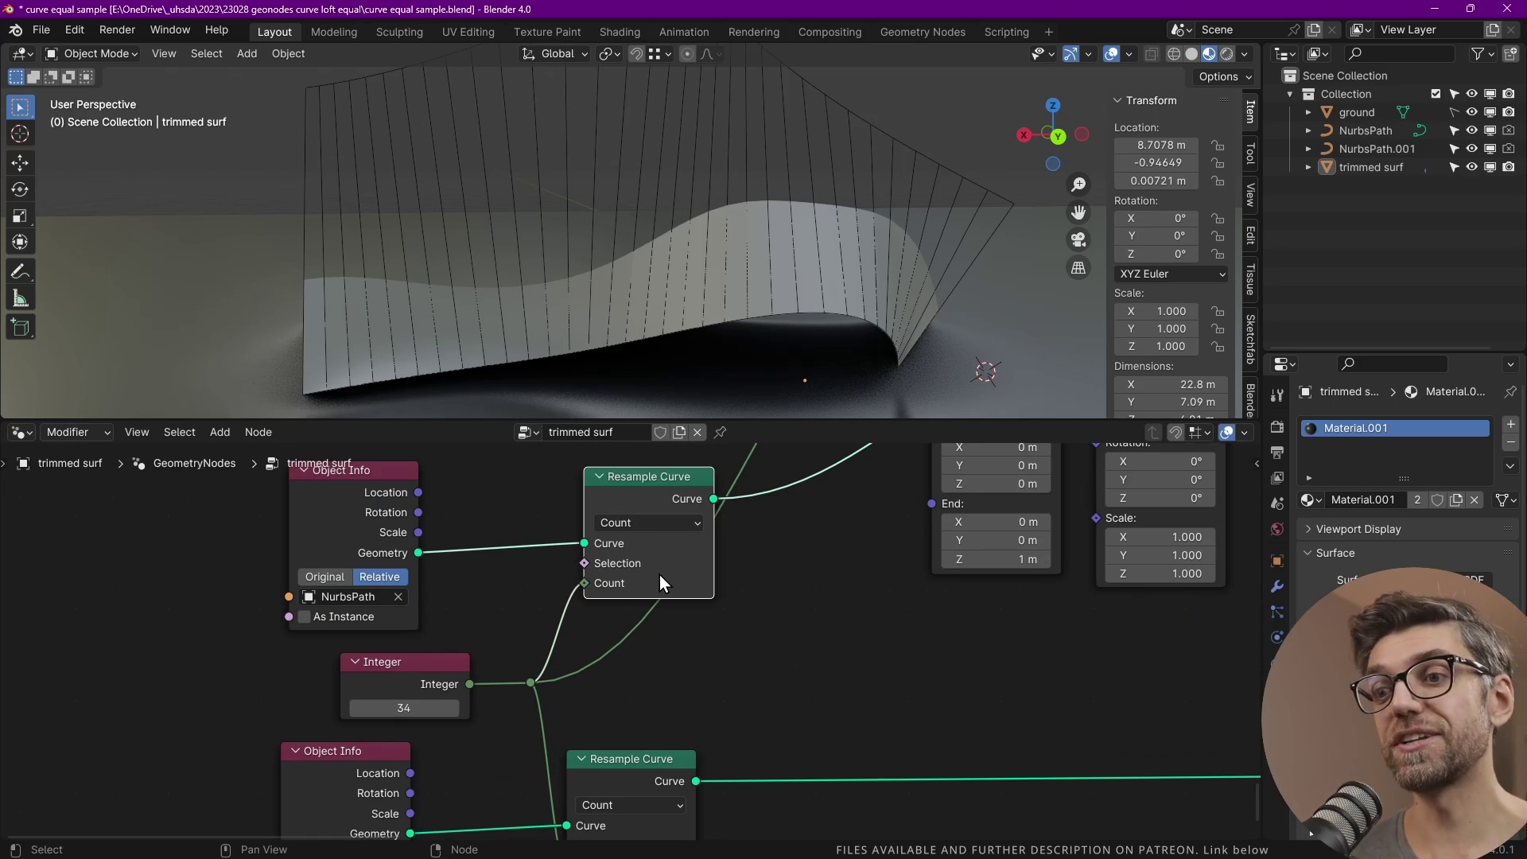
middle_click_drag(578, 640, 588, 574)
scroll(431, 635, "up", 3)
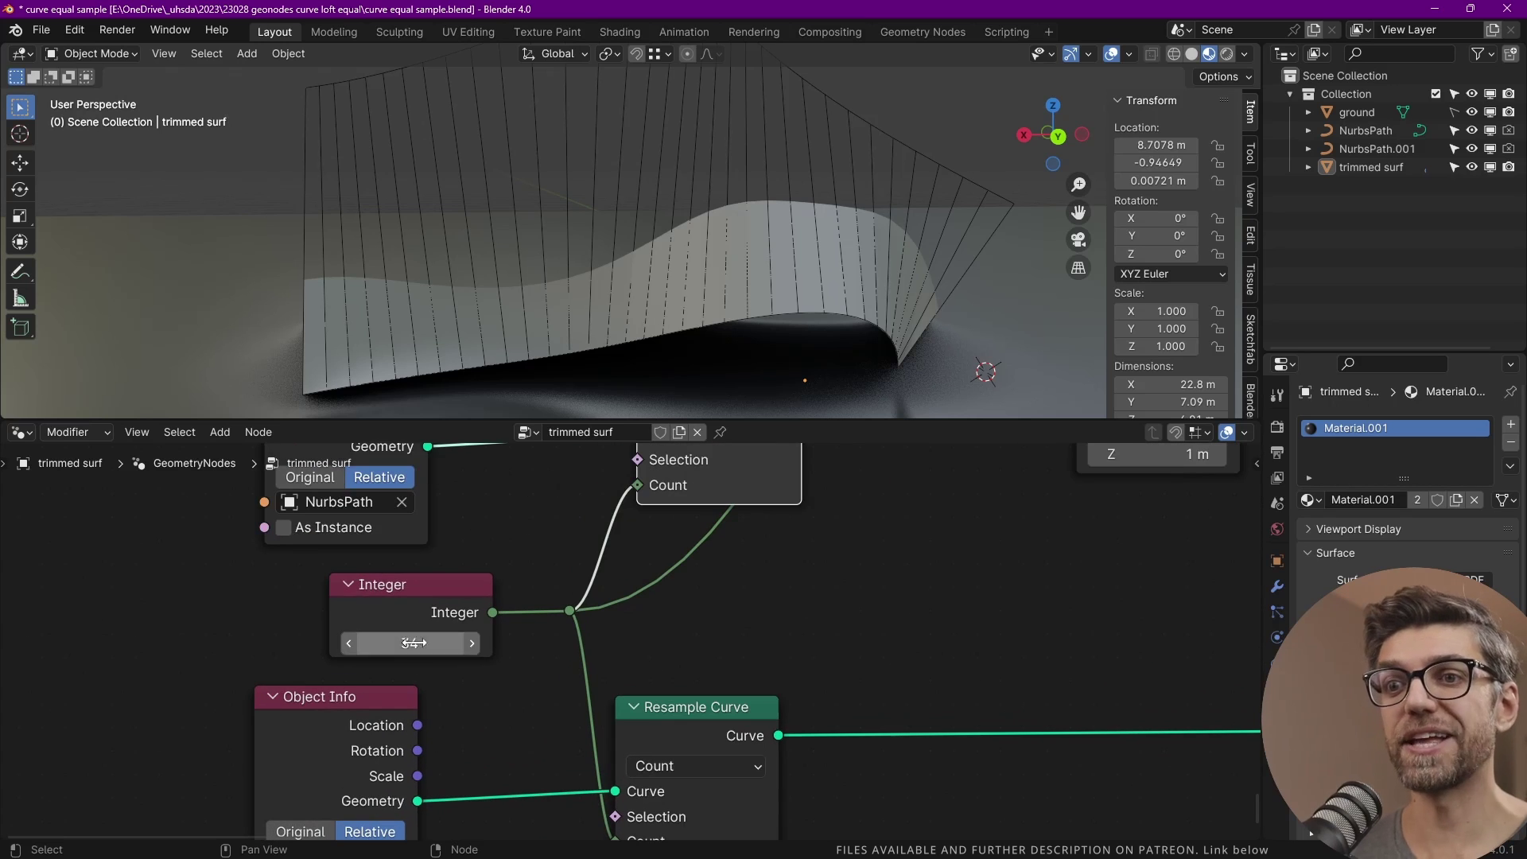
mouse_move(410, 630)
left_mouse_down()
mouse_move(329, 630)
mouse_move(445, 642)
mouse_move(398, 643)
left_mouse_up()
scroll(570, 622, "down", 2)
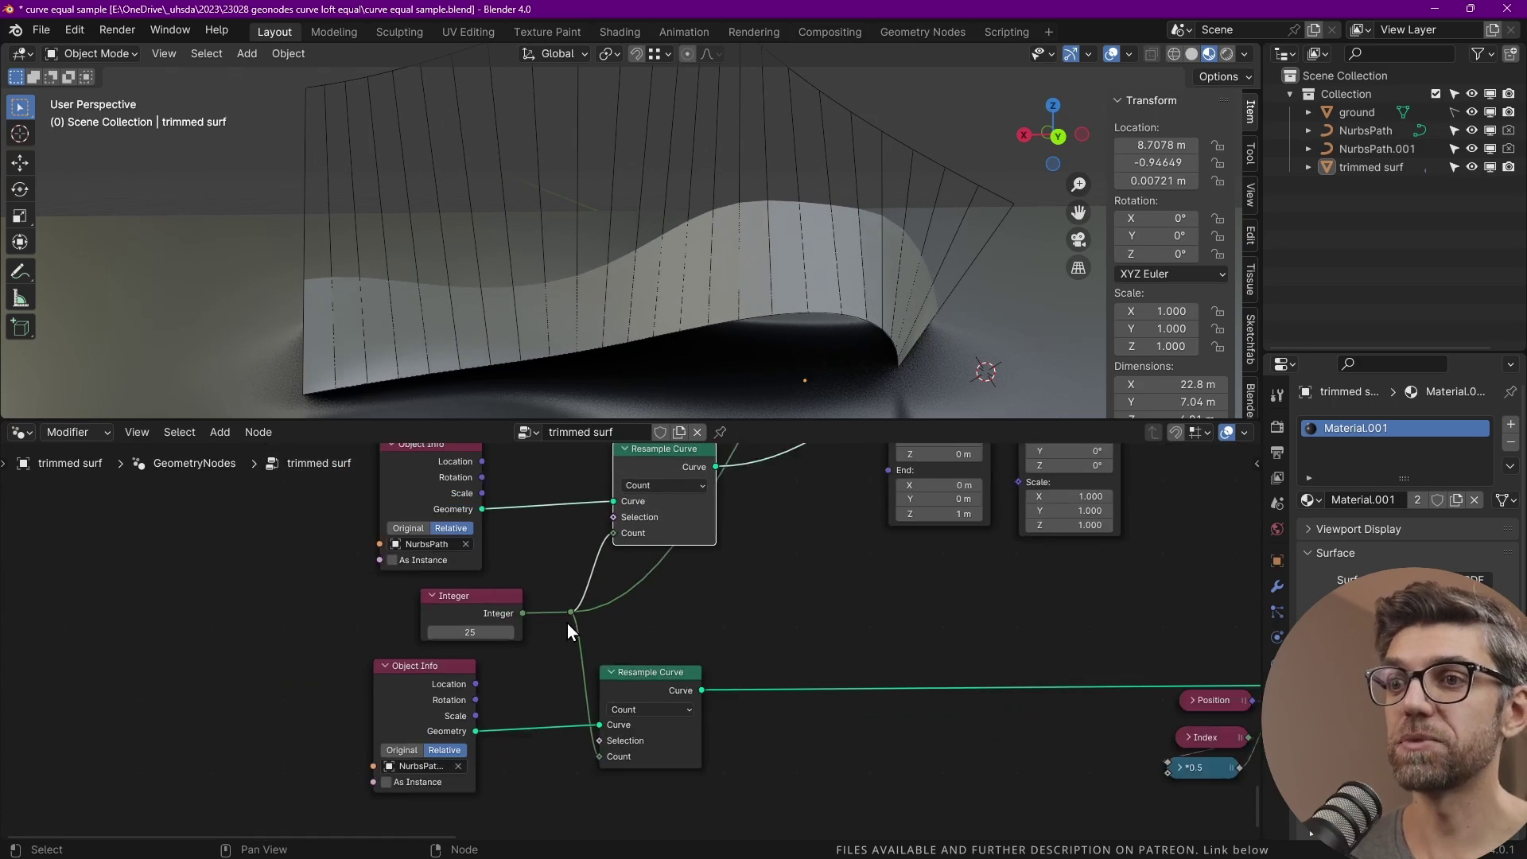
Step: Preview the Curve Line node's output with a Viewer node and delete the Viewer again
scroll(570, 621, "down", 5)
middle_click_drag(710, 551, 518, 690)
scroll(707, 574, "up", 3)
middle_click_drag(638, 698, 593, 638)
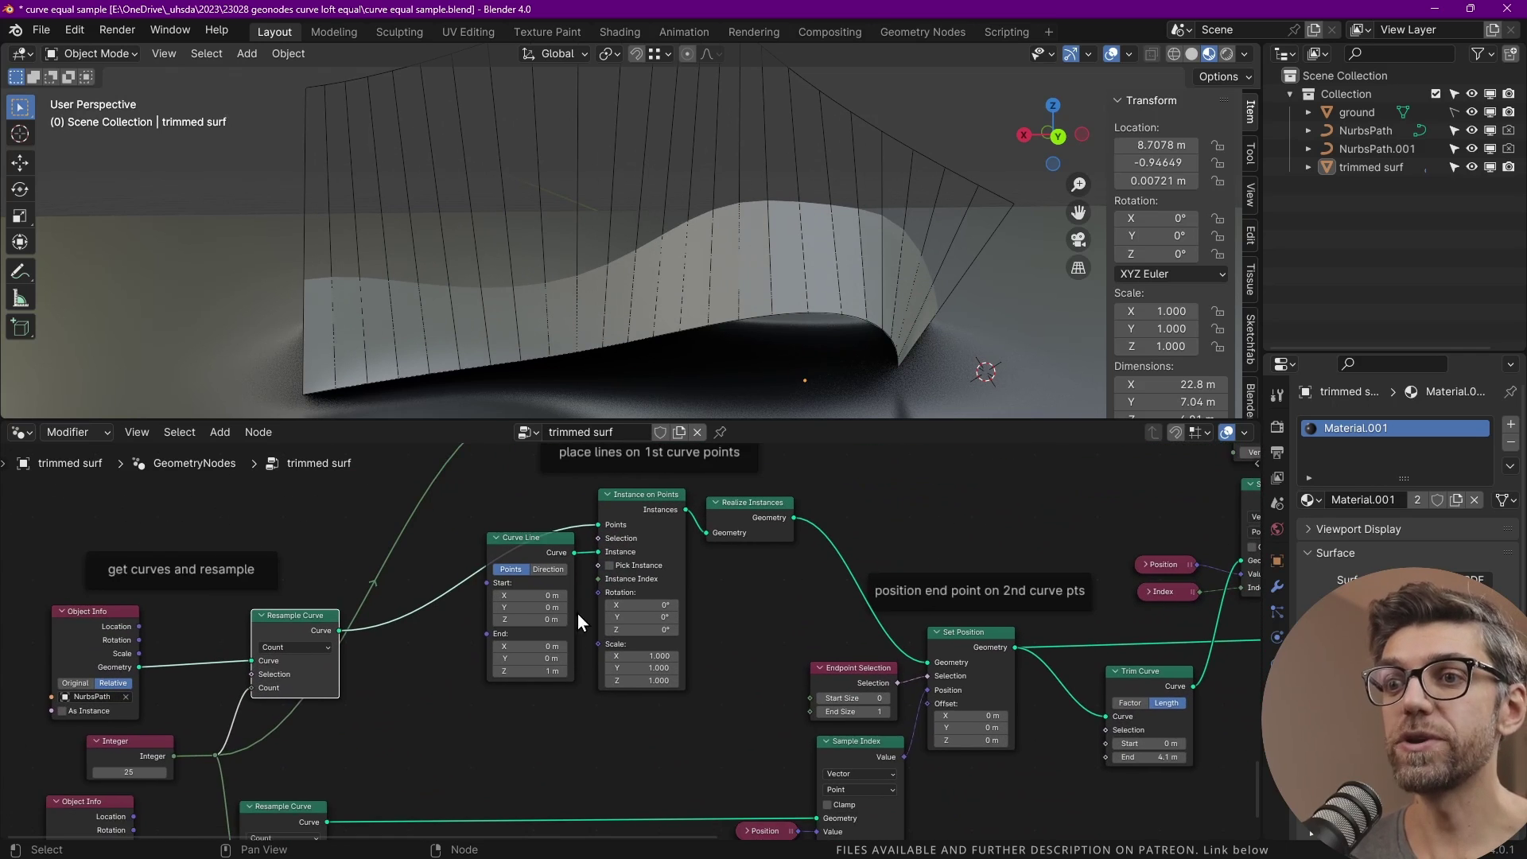
scroll(586, 583, "up", 2)
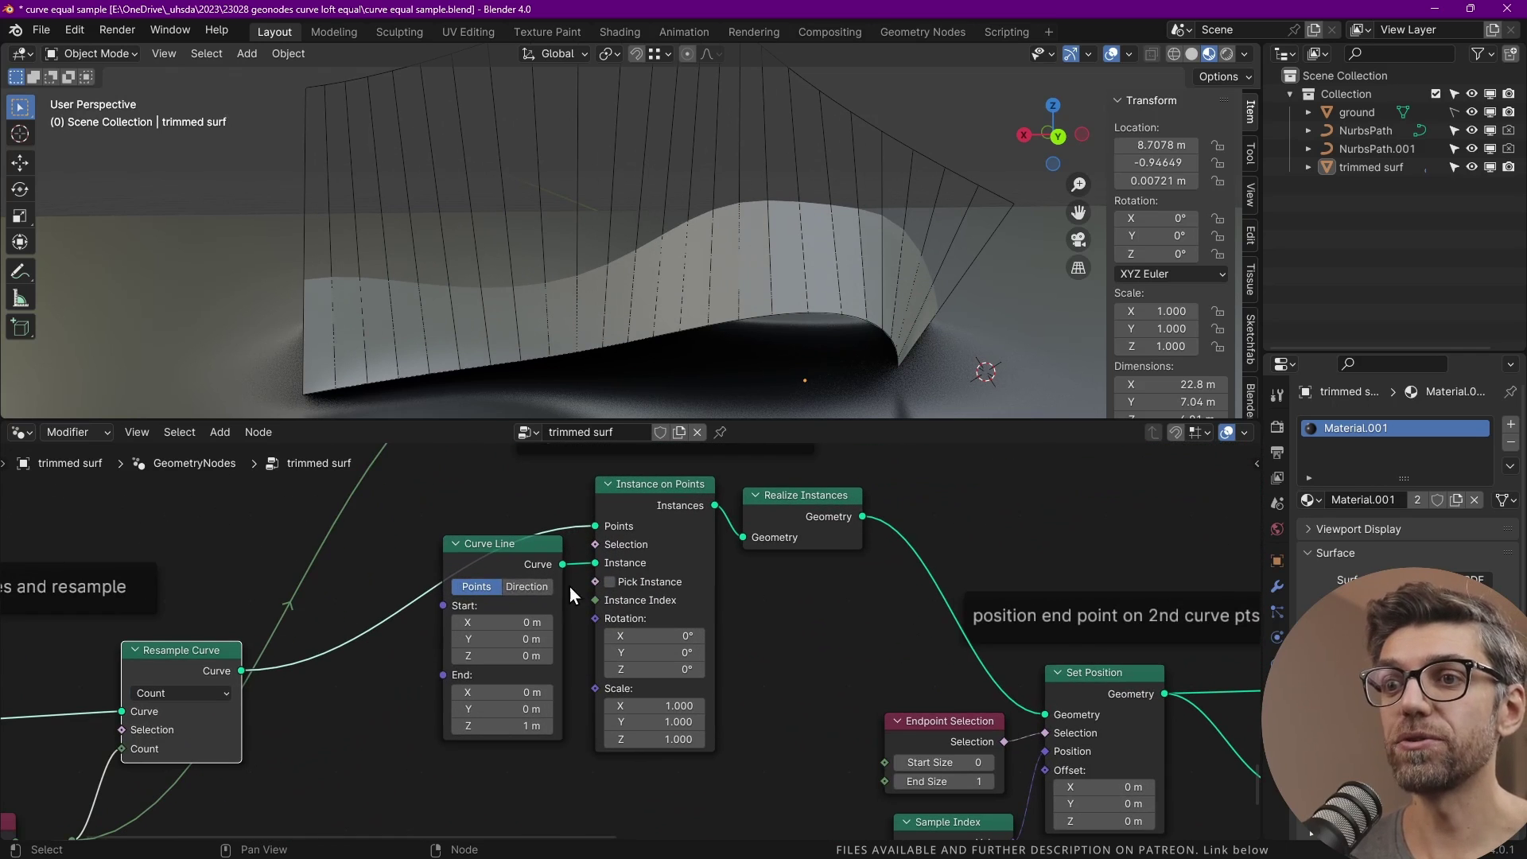
left_click(533, 546, "ctrl+shift")
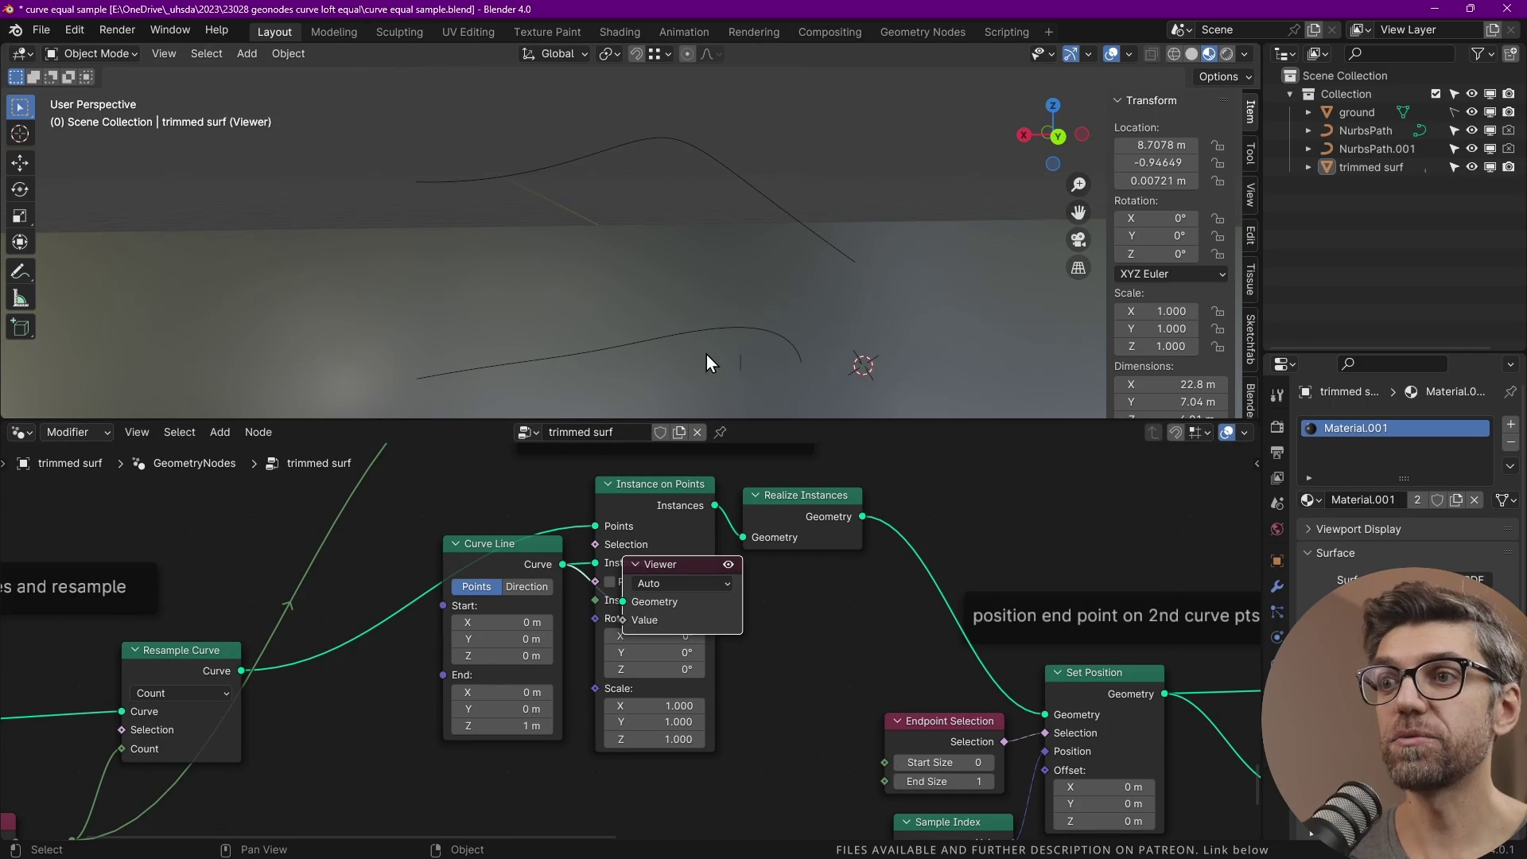
scroll(657, 595, "down", 1)
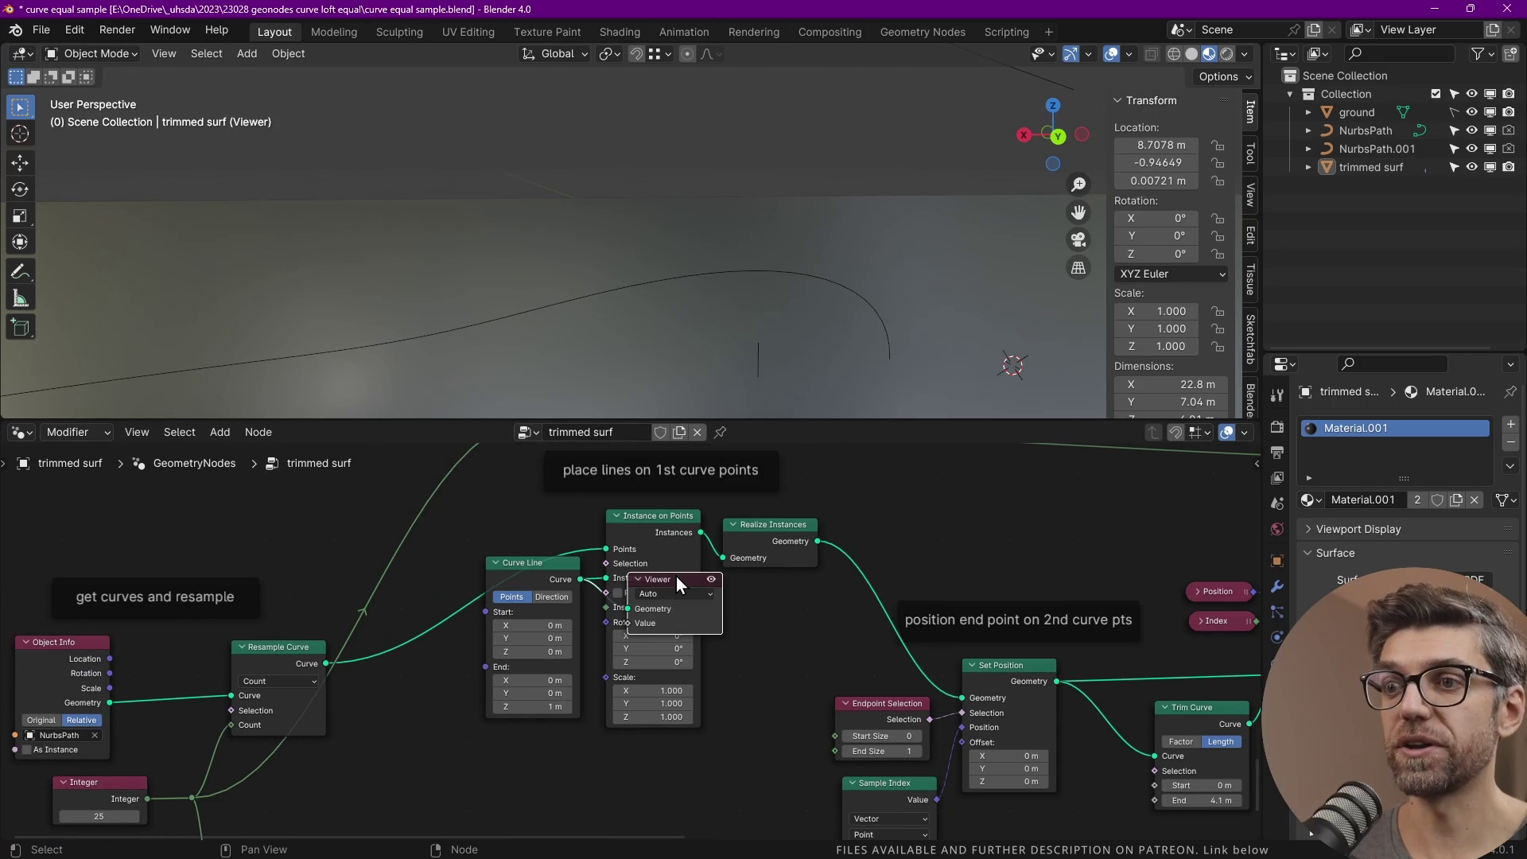
key("x")
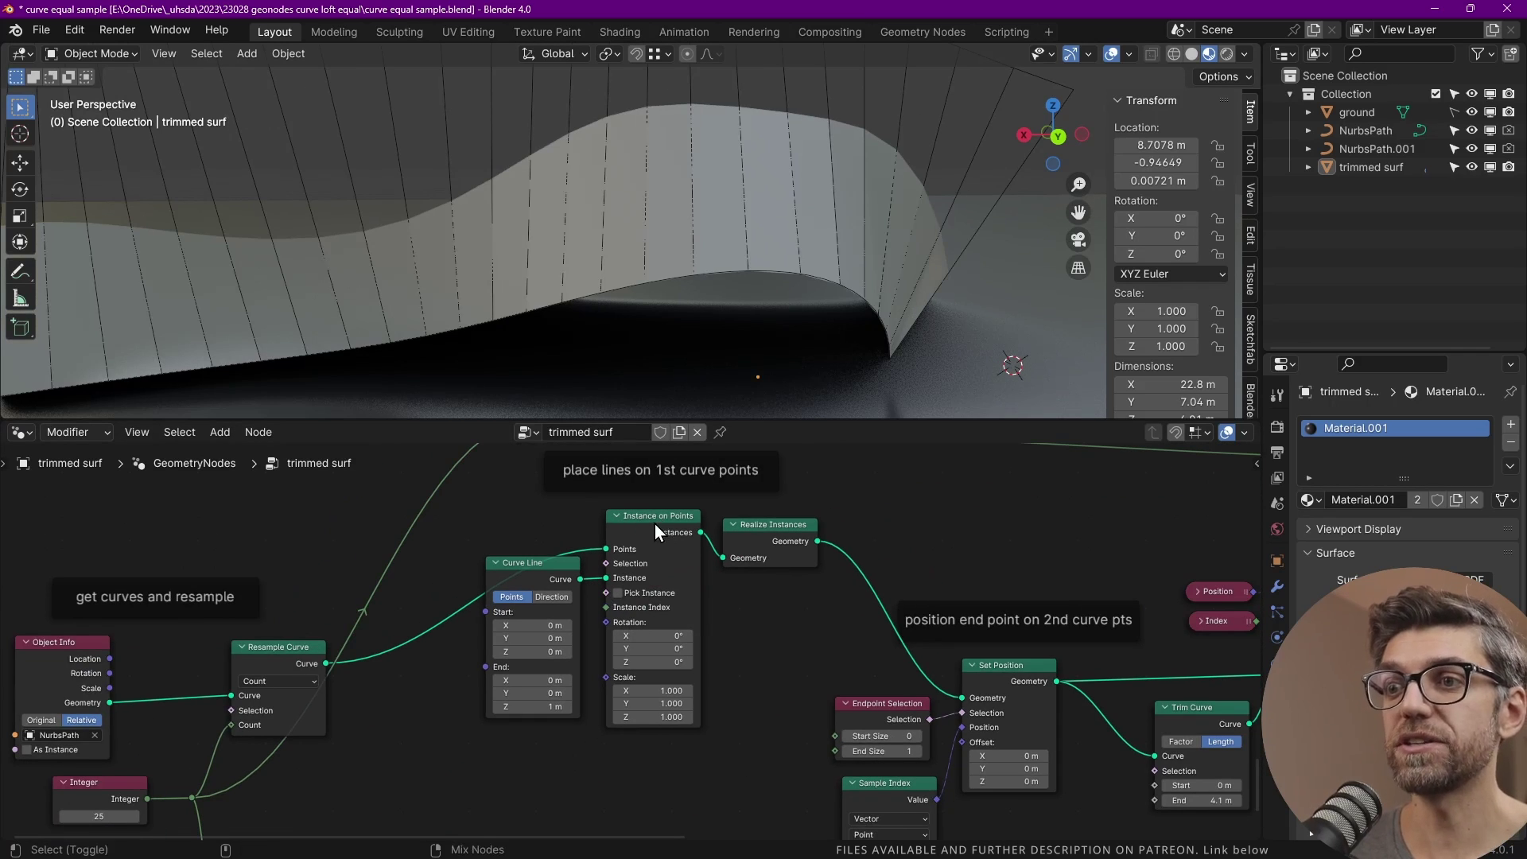
Step: Set the Curve Line's End Z to 5.9 m while previewing Instance on Points with a Viewer, and delete the Viewer
left_click(655, 524, "ctrl+shift")
middle_click_drag(623, 273, 504, 398)
left_click_drag(534, 709, 604, 709)
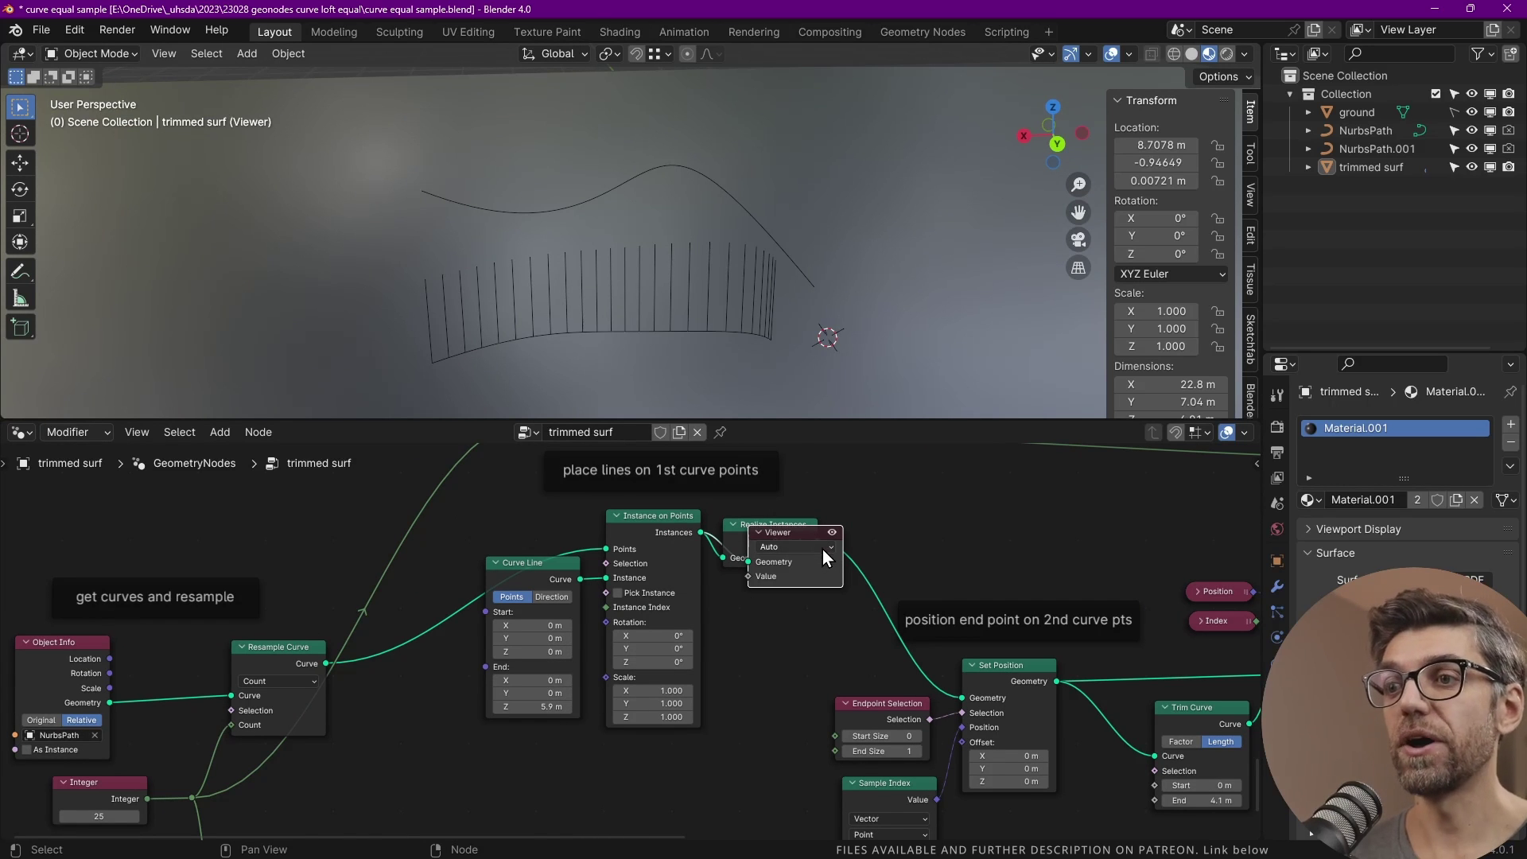
key("x")
Step: Examine how Endpoint Selection, Sample Index and Set Position place the line end points on the second curve's points
middle_click_drag(757, 642, 580, 566)
middle_click_drag(652, 706, 585, 629)
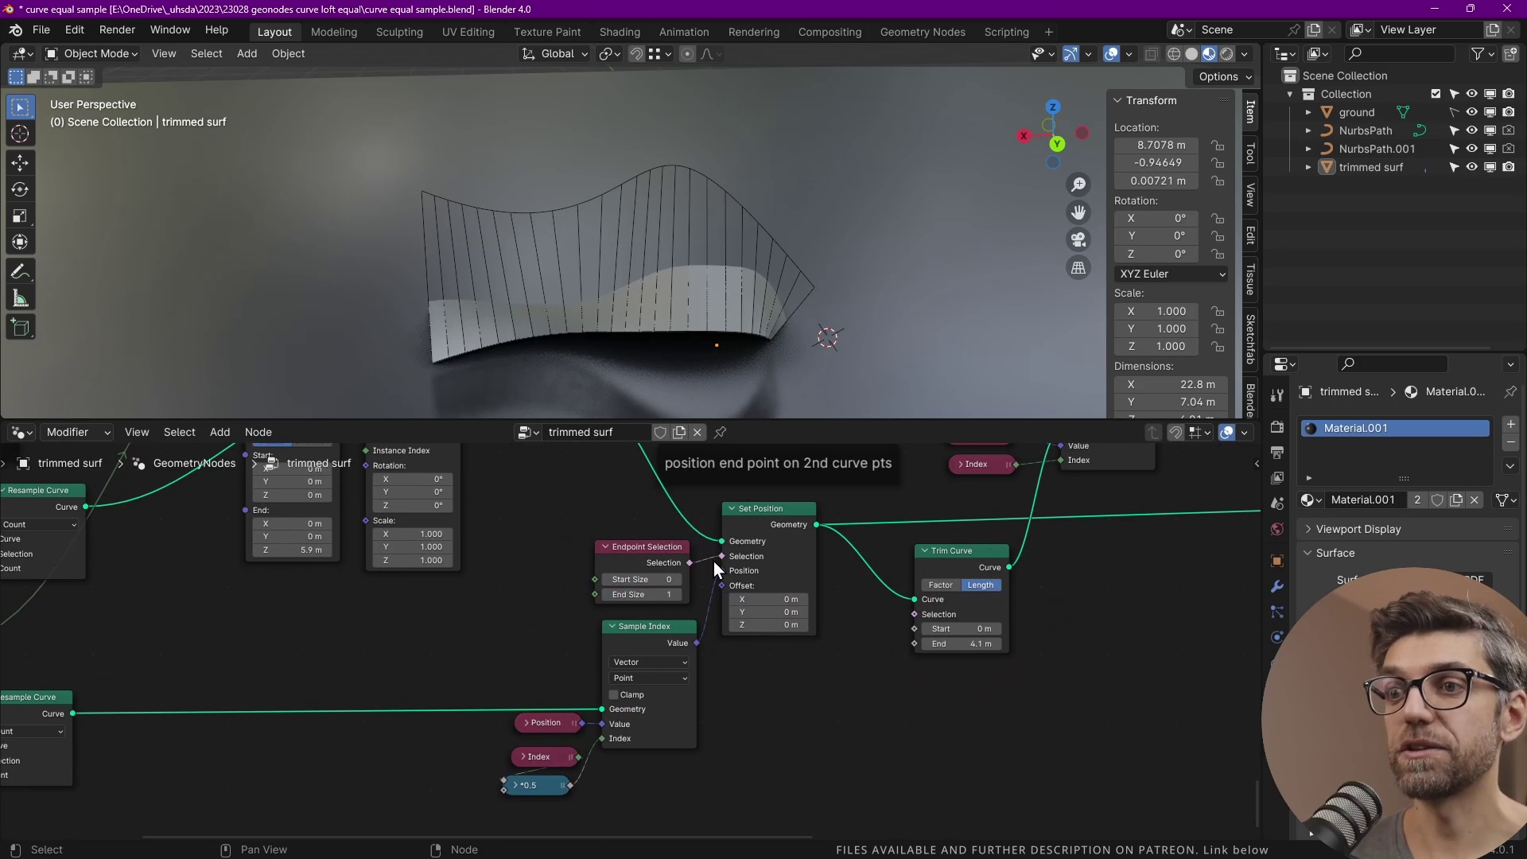
middle_click_drag(765, 551, 750, 607)
scroll(756, 679, "up", 2)
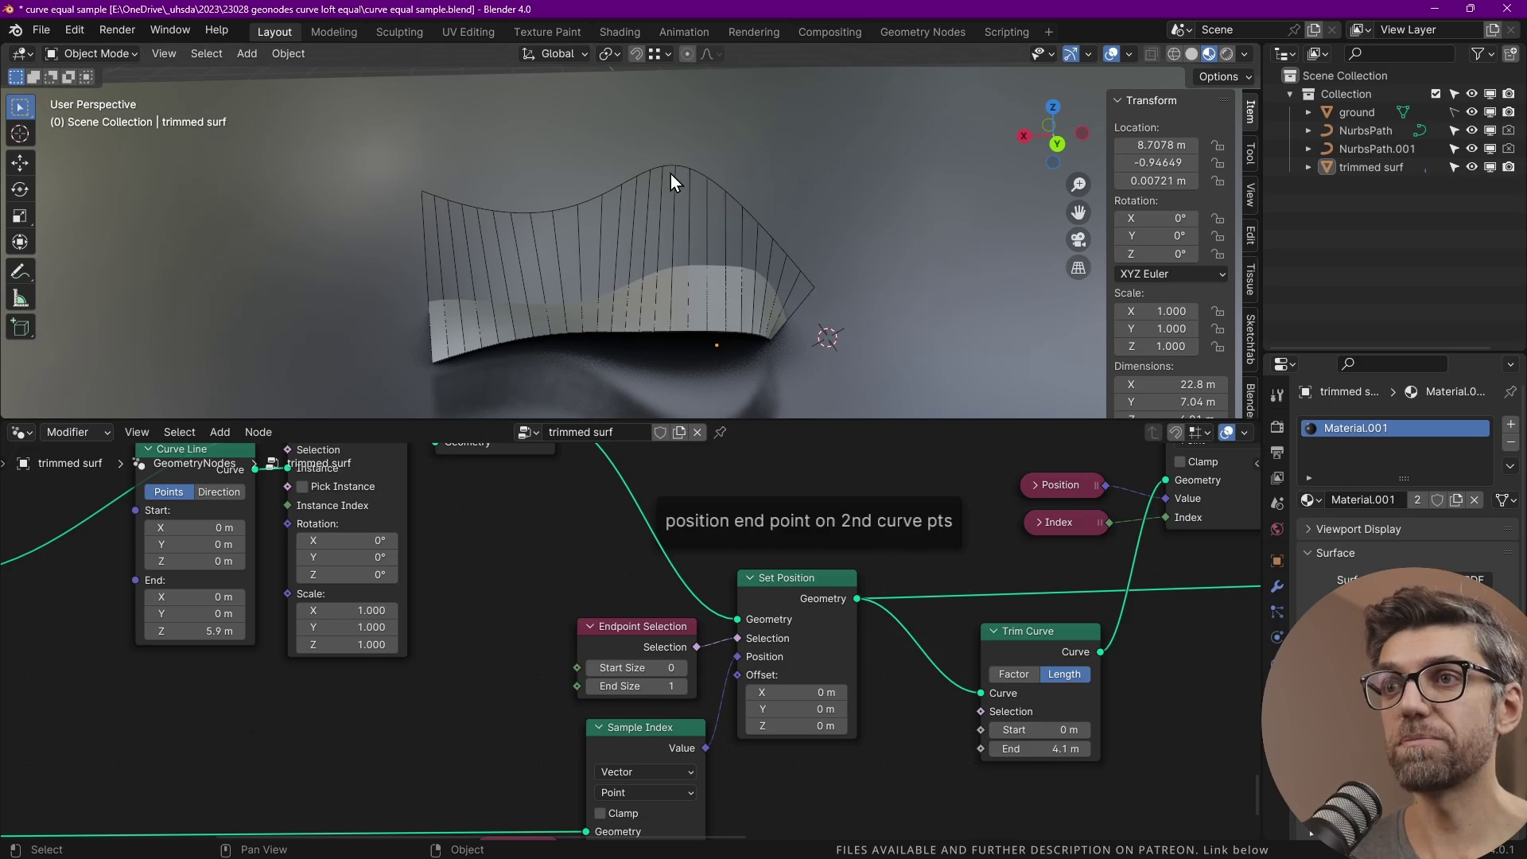
scroll(893, 557, "down", 2)
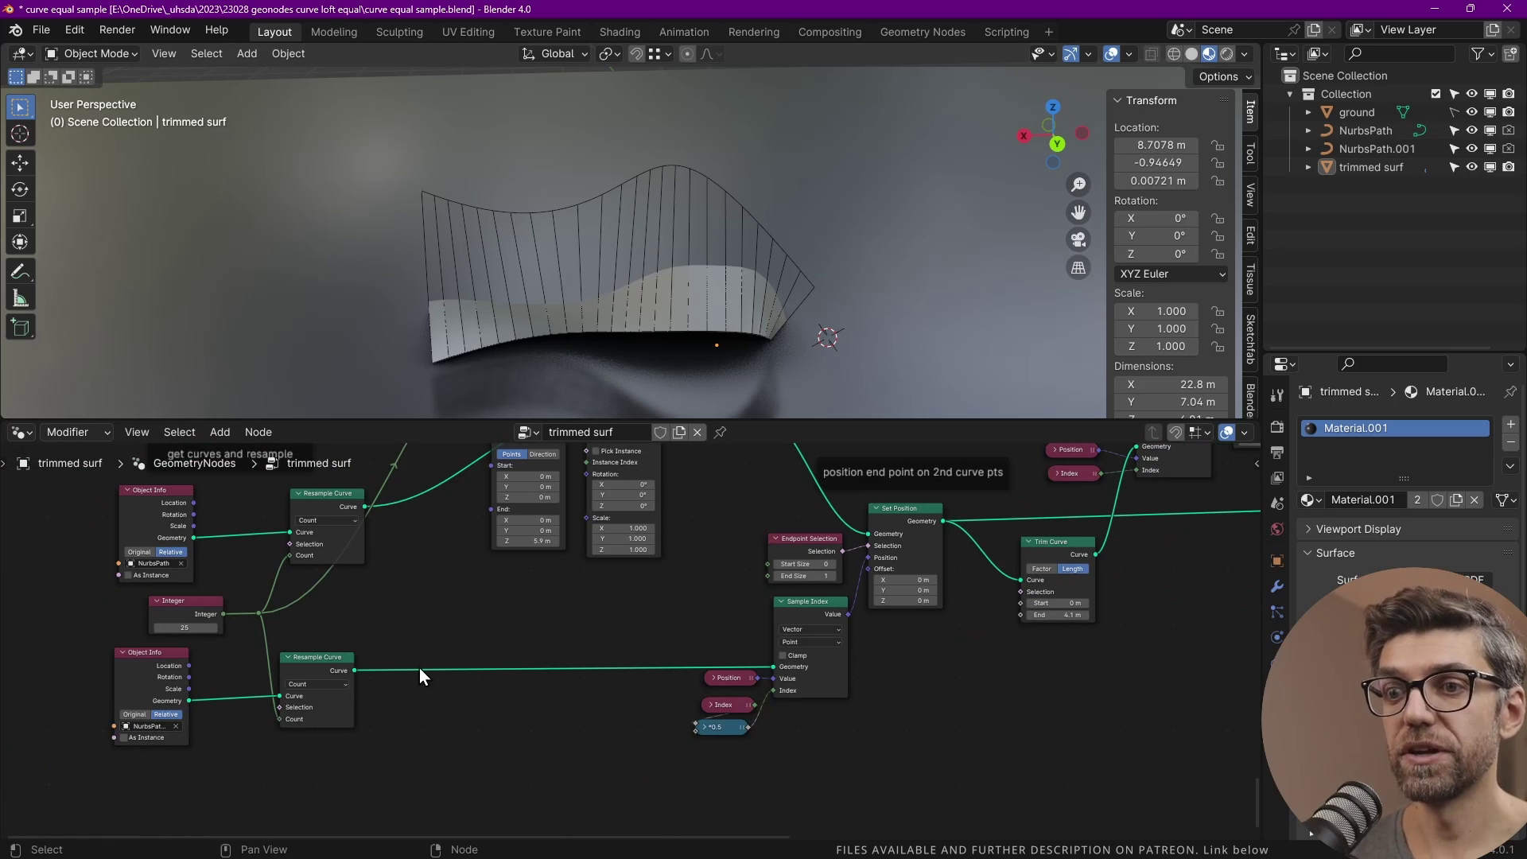
scroll(740, 683, "up", 1)
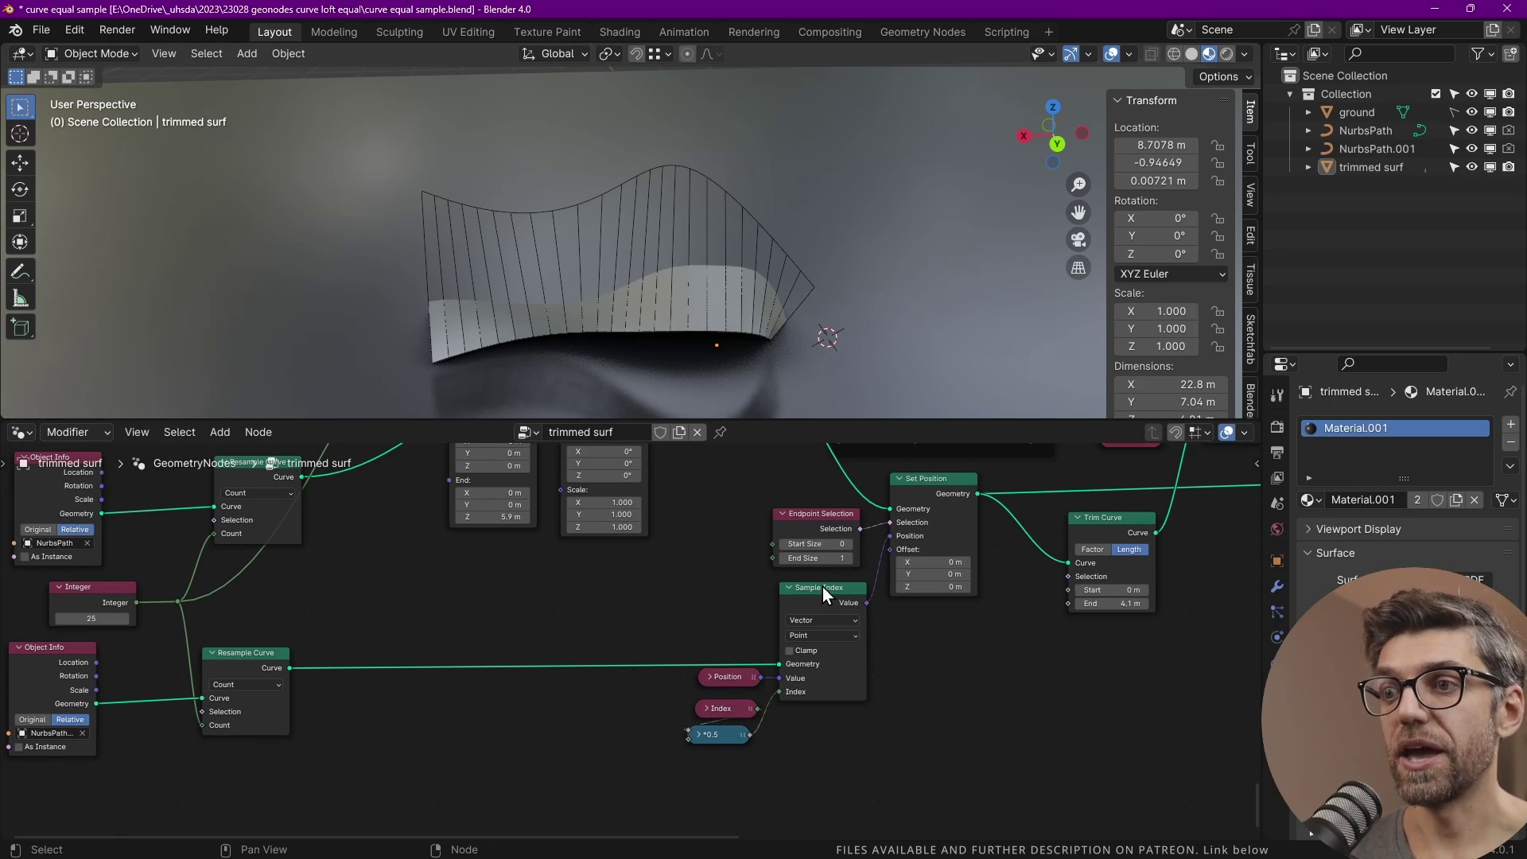
scroll(840, 612, "up", 2)
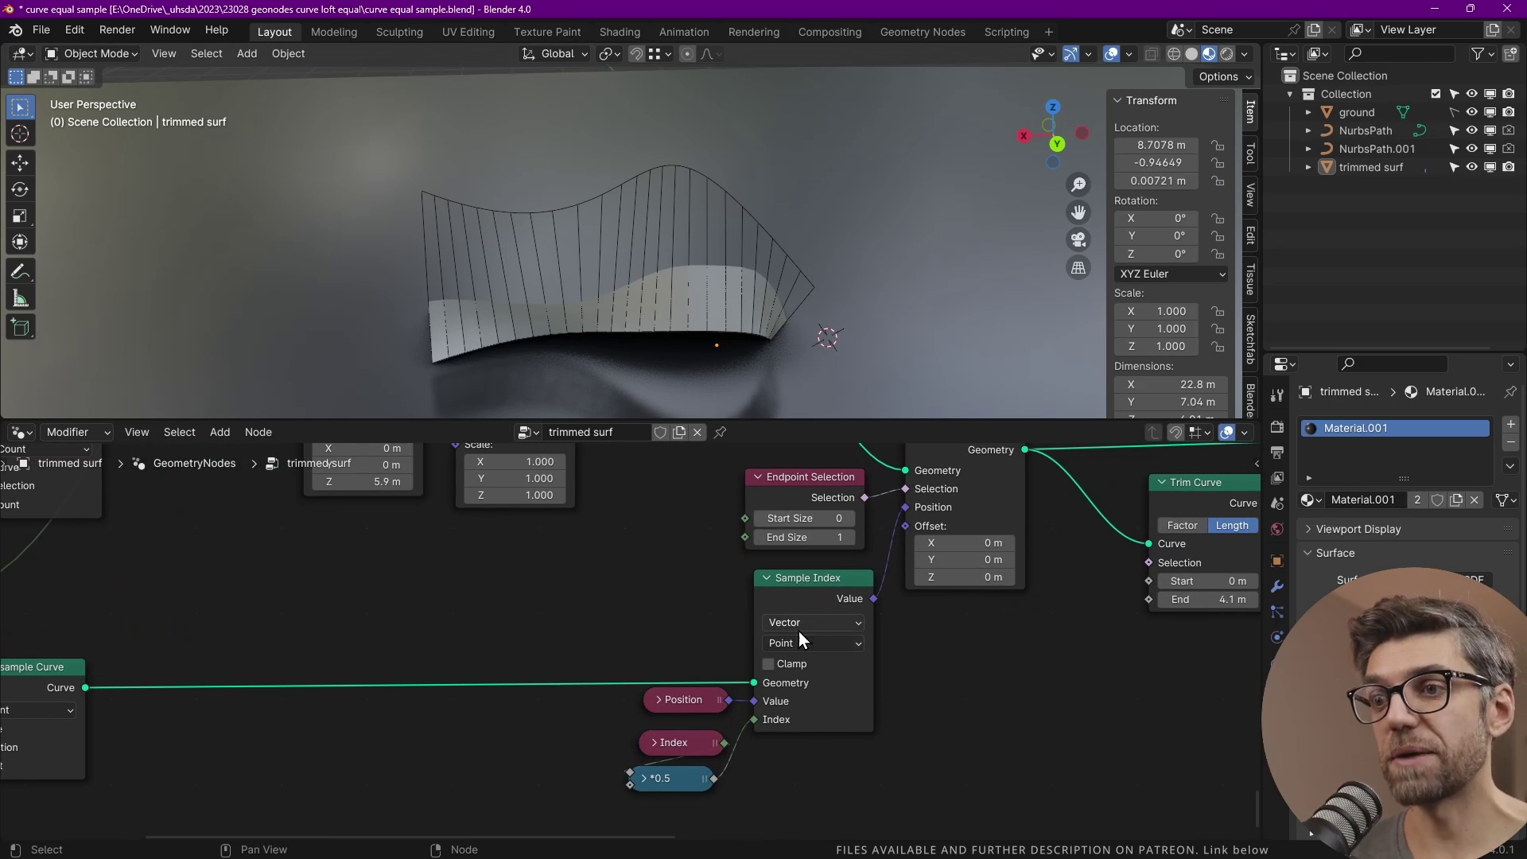
middle_click_drag(808, 623, 789, 586)
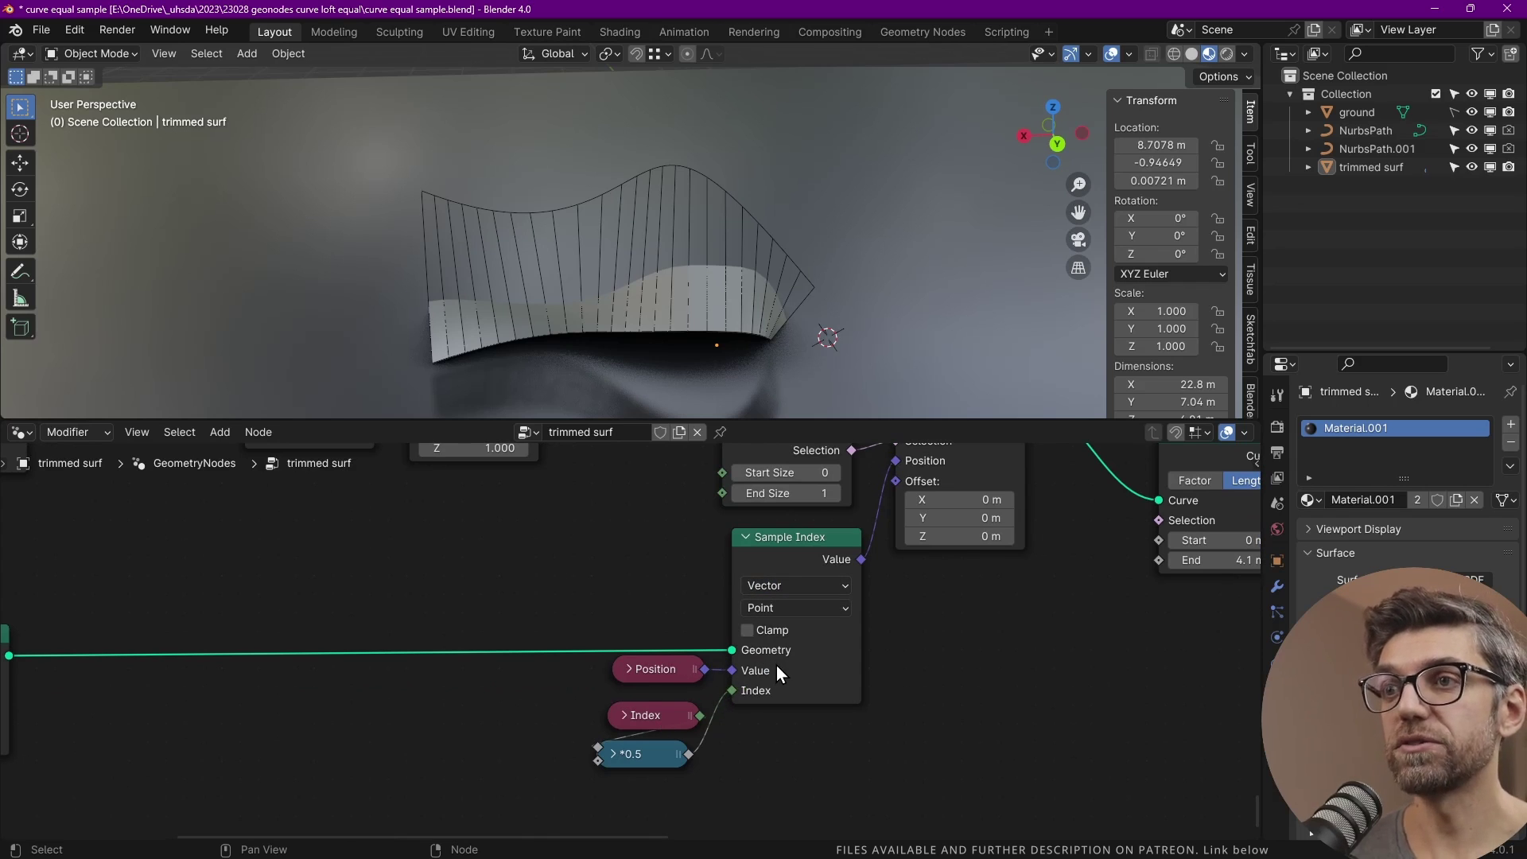
mouse_move(776, 668)
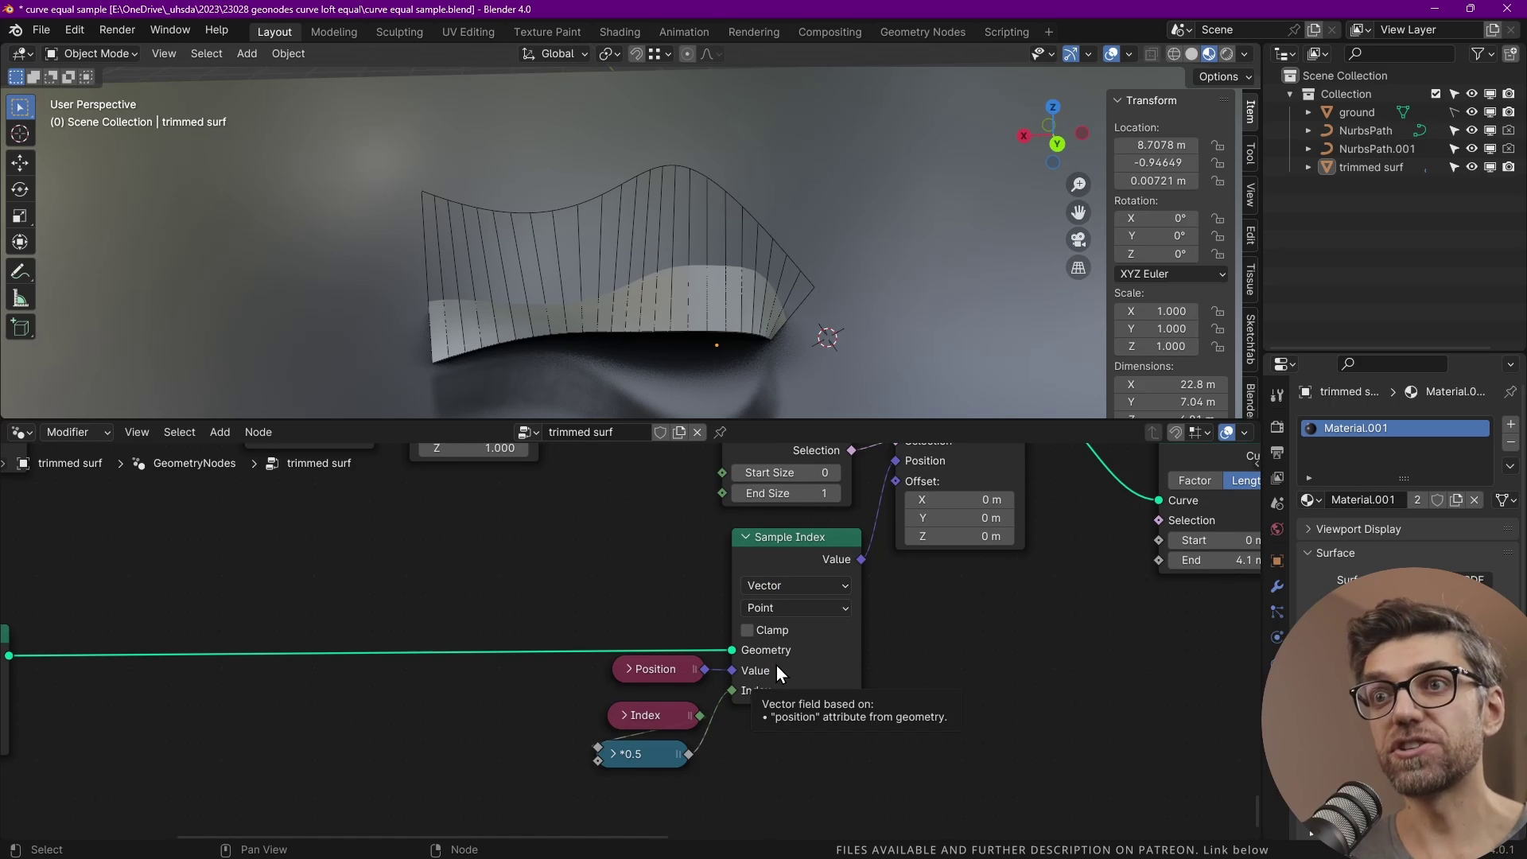
middle_click_drag(776, 665, 666, 737)
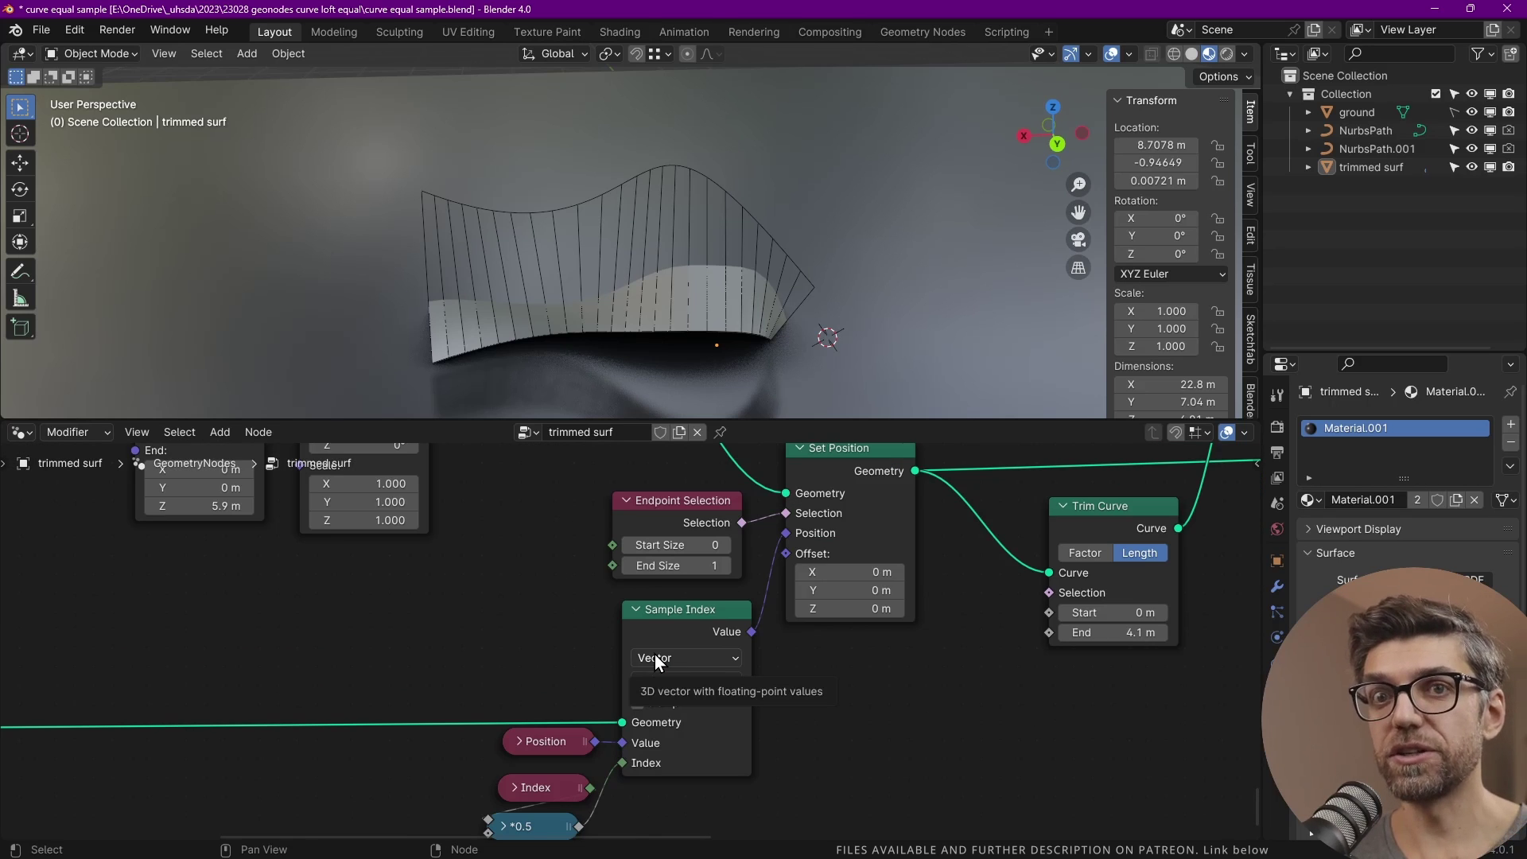
scroll(683, 598, "down", 2)
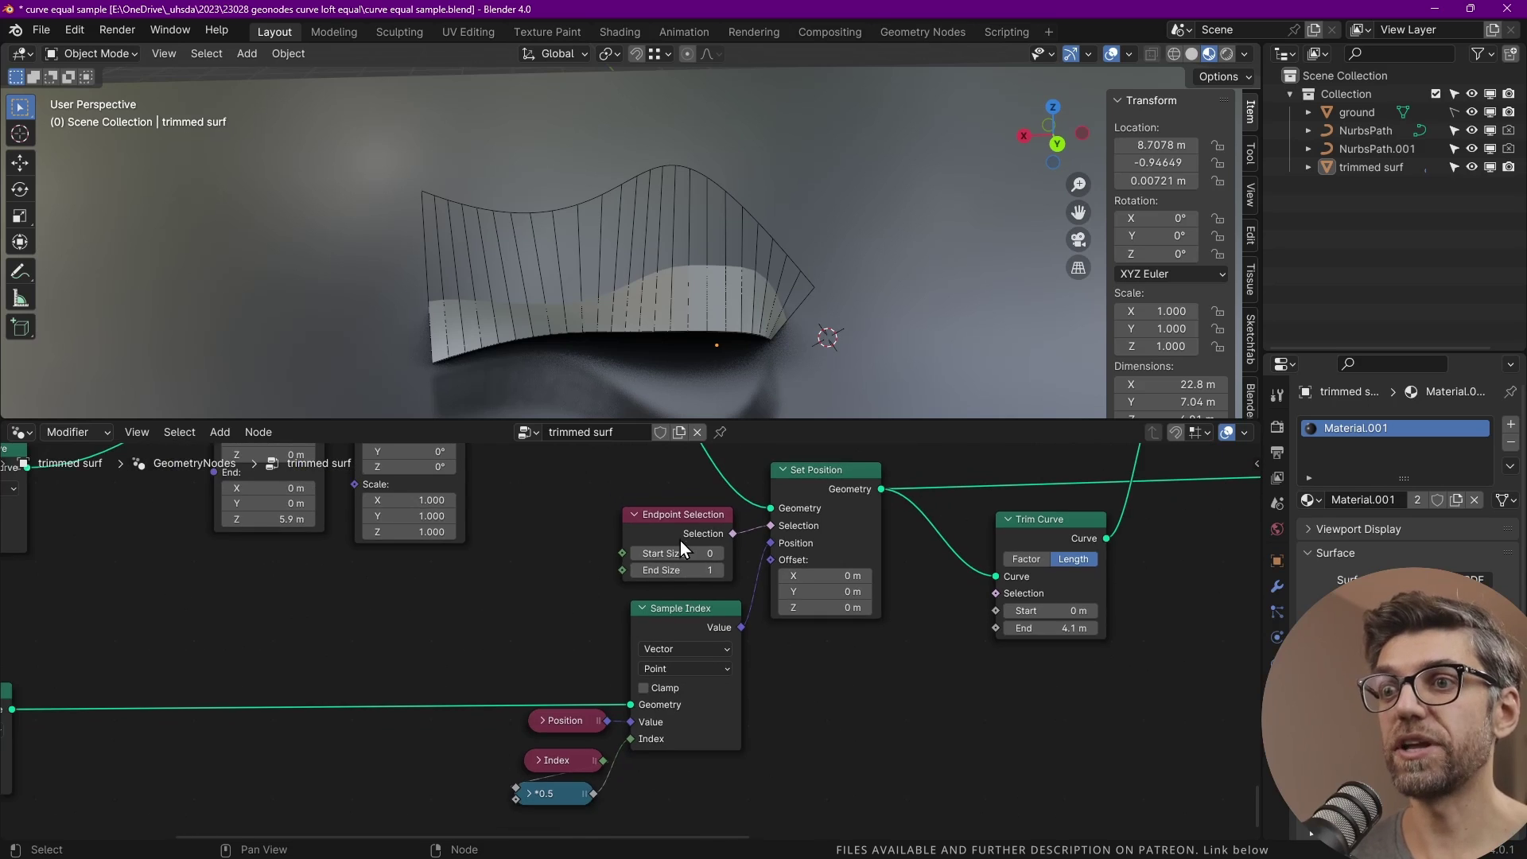
scroll(699, 524, "up", 1)
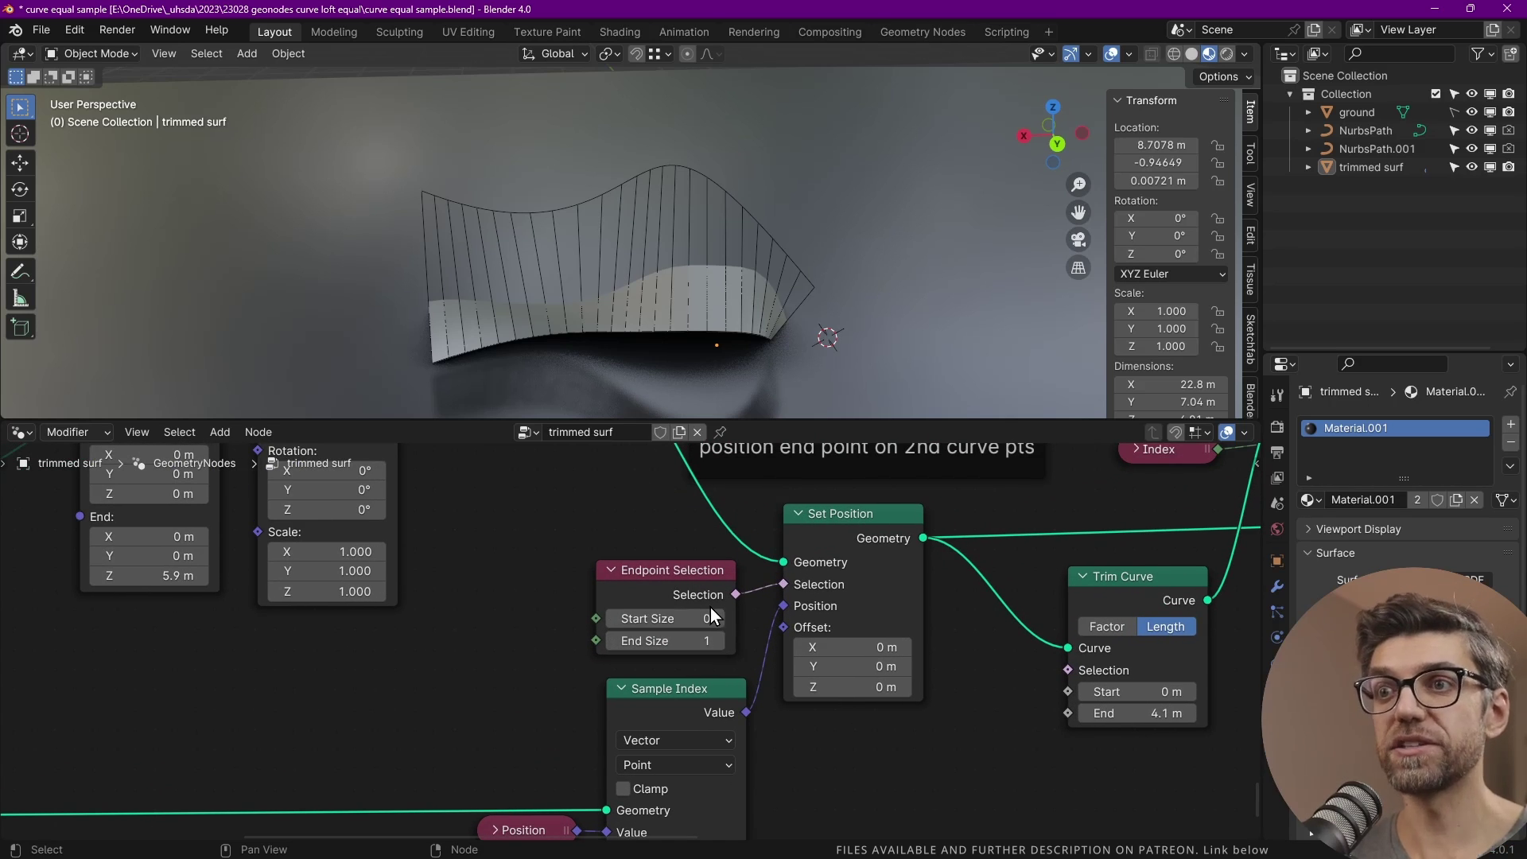
Step: Mute the *0.5 math node feeding Sample Index to compare the surface, and unmute it again
middle_click_drag(689, 719, 694, 582)
scroll(525, 765, "up", 3)
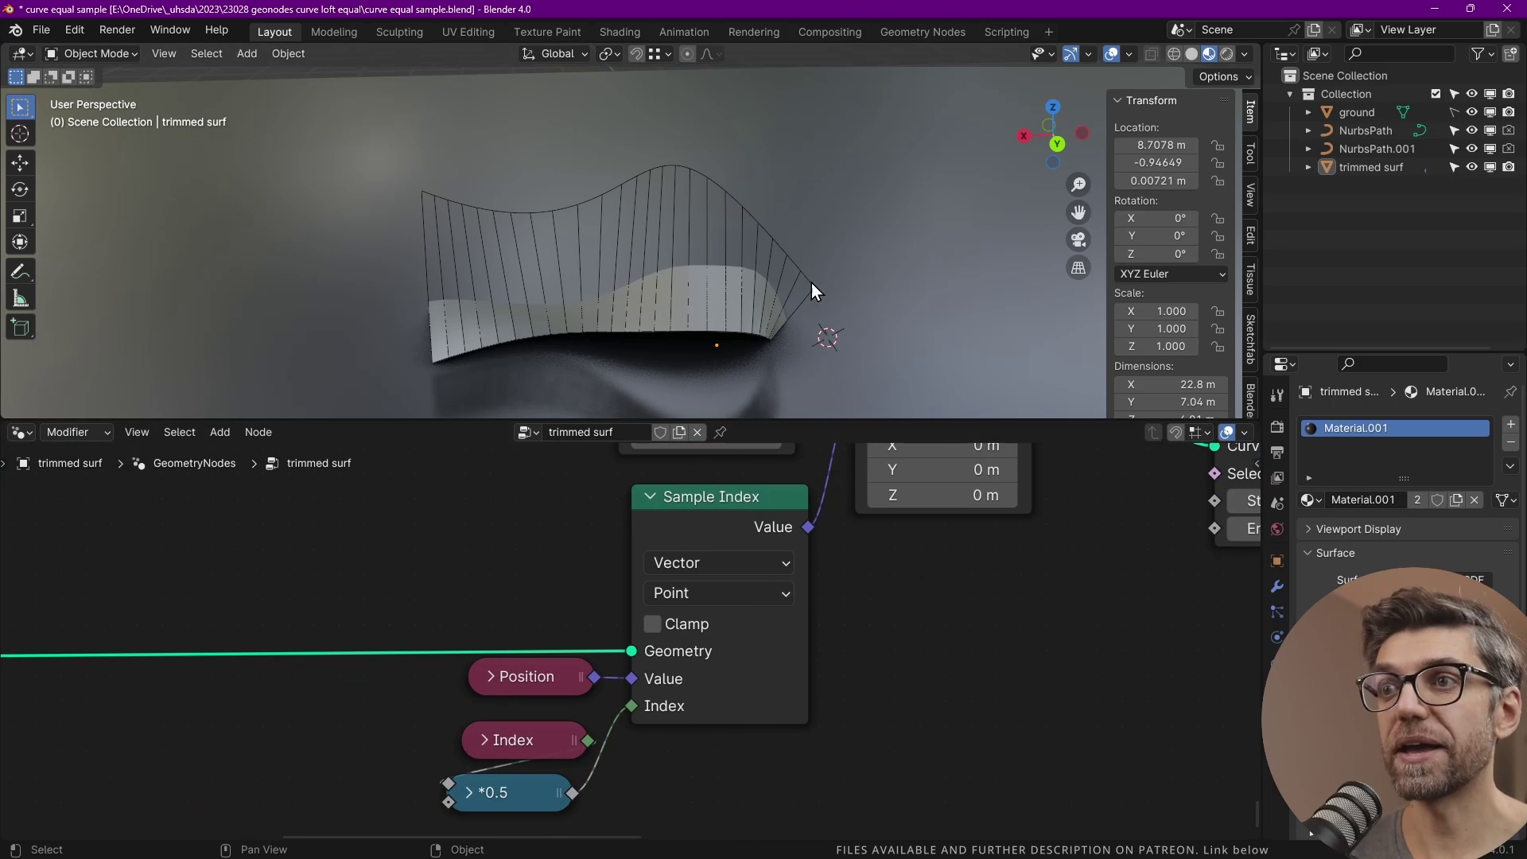
middle_click_drag(546, 751, 574, 680)
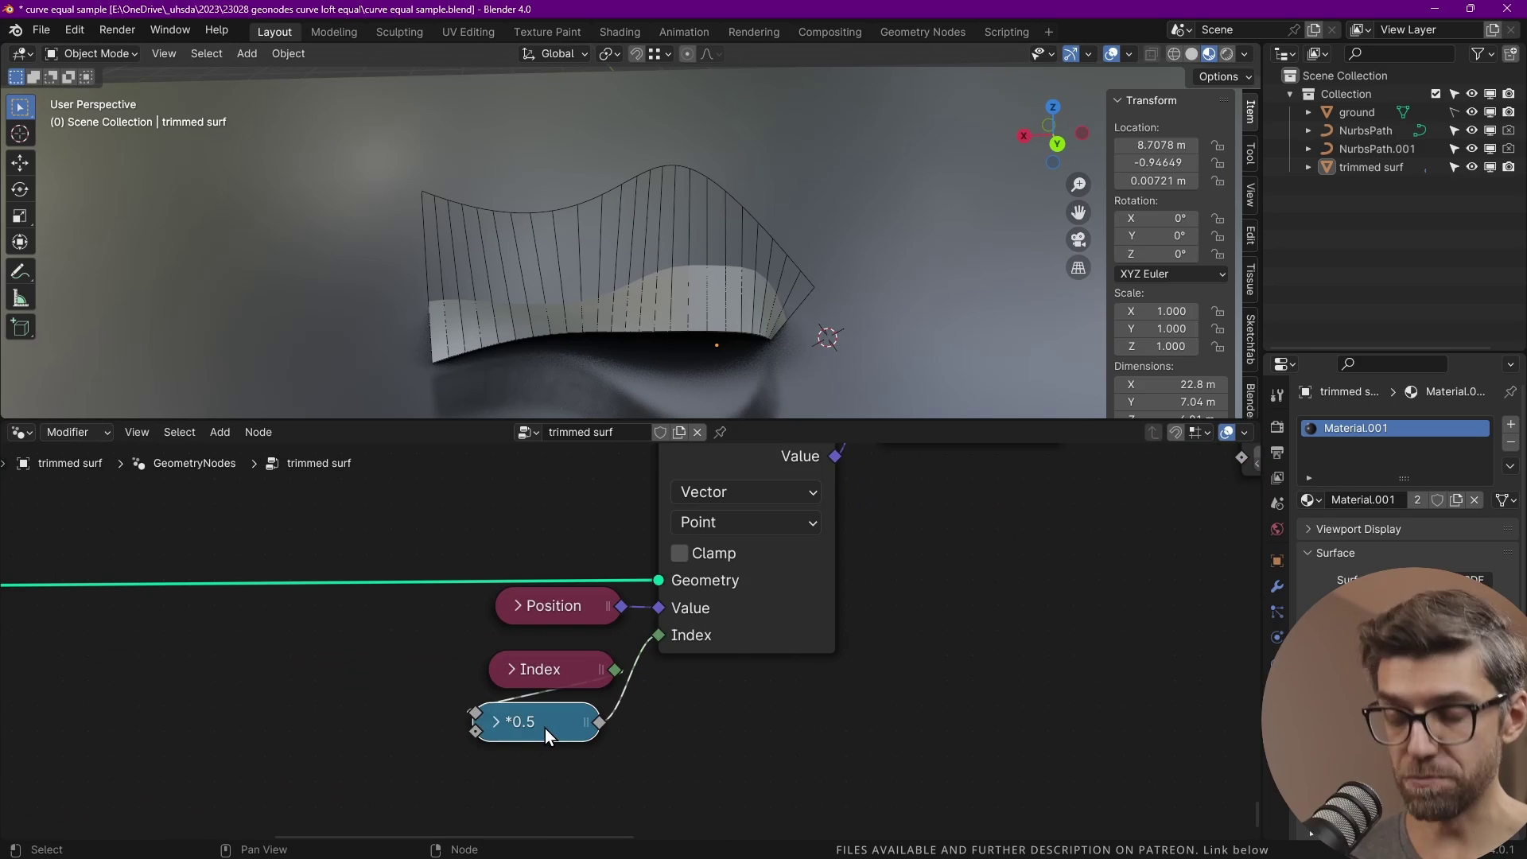
key("m")
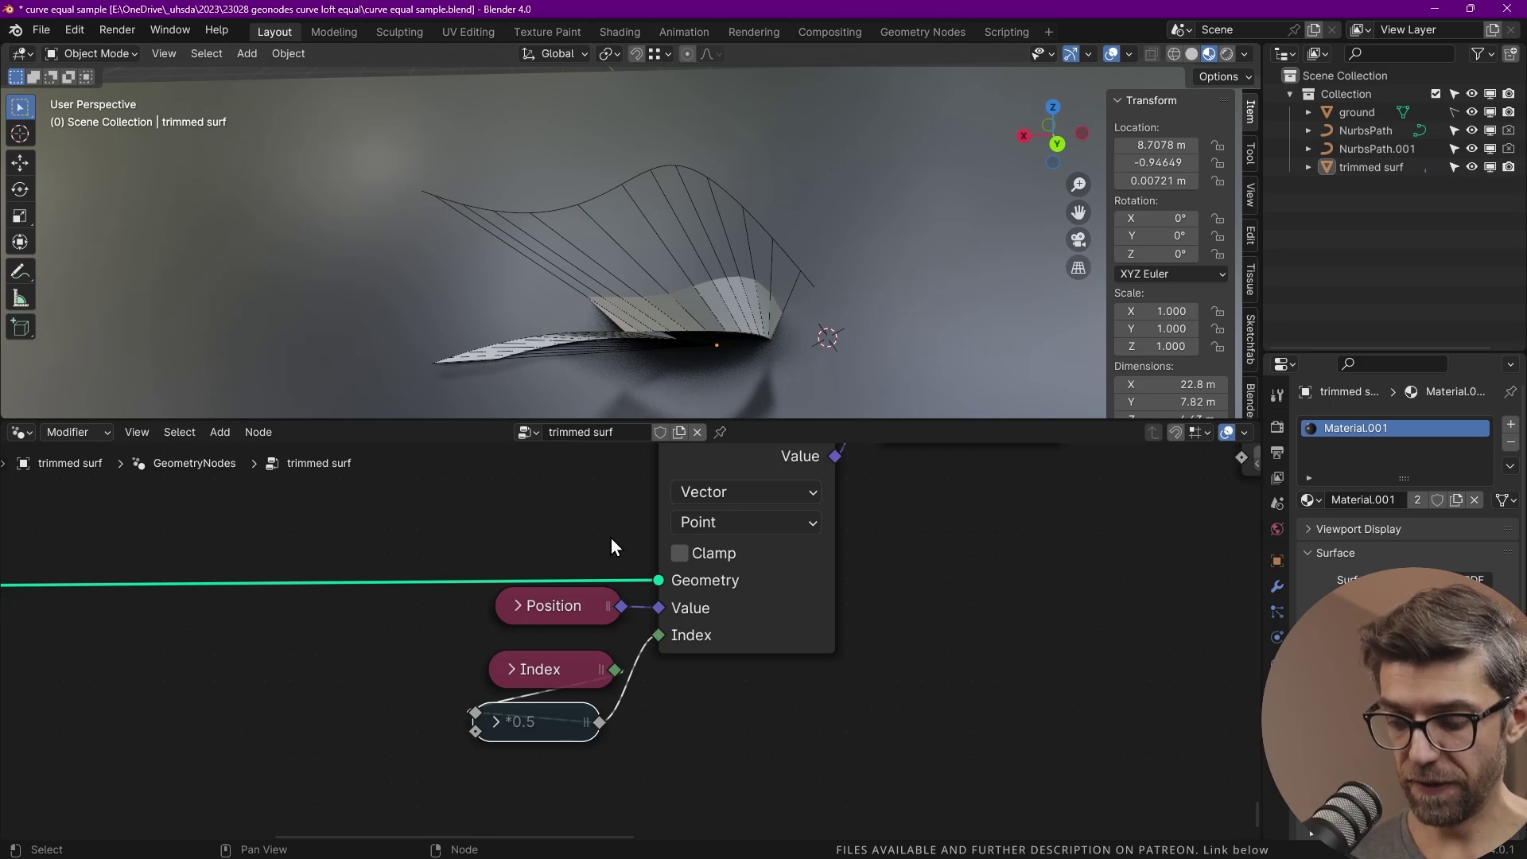
key("m")
Step: Examine the Set Position node and its connections to the Trim Curve and Join Geometry nodes
scroll(593, 654, "down", 2)
scroll(594, 654, "down", 1)
middle_click_drag(708, 577, 482, 758)
scroll(564, 616, "up", 4)
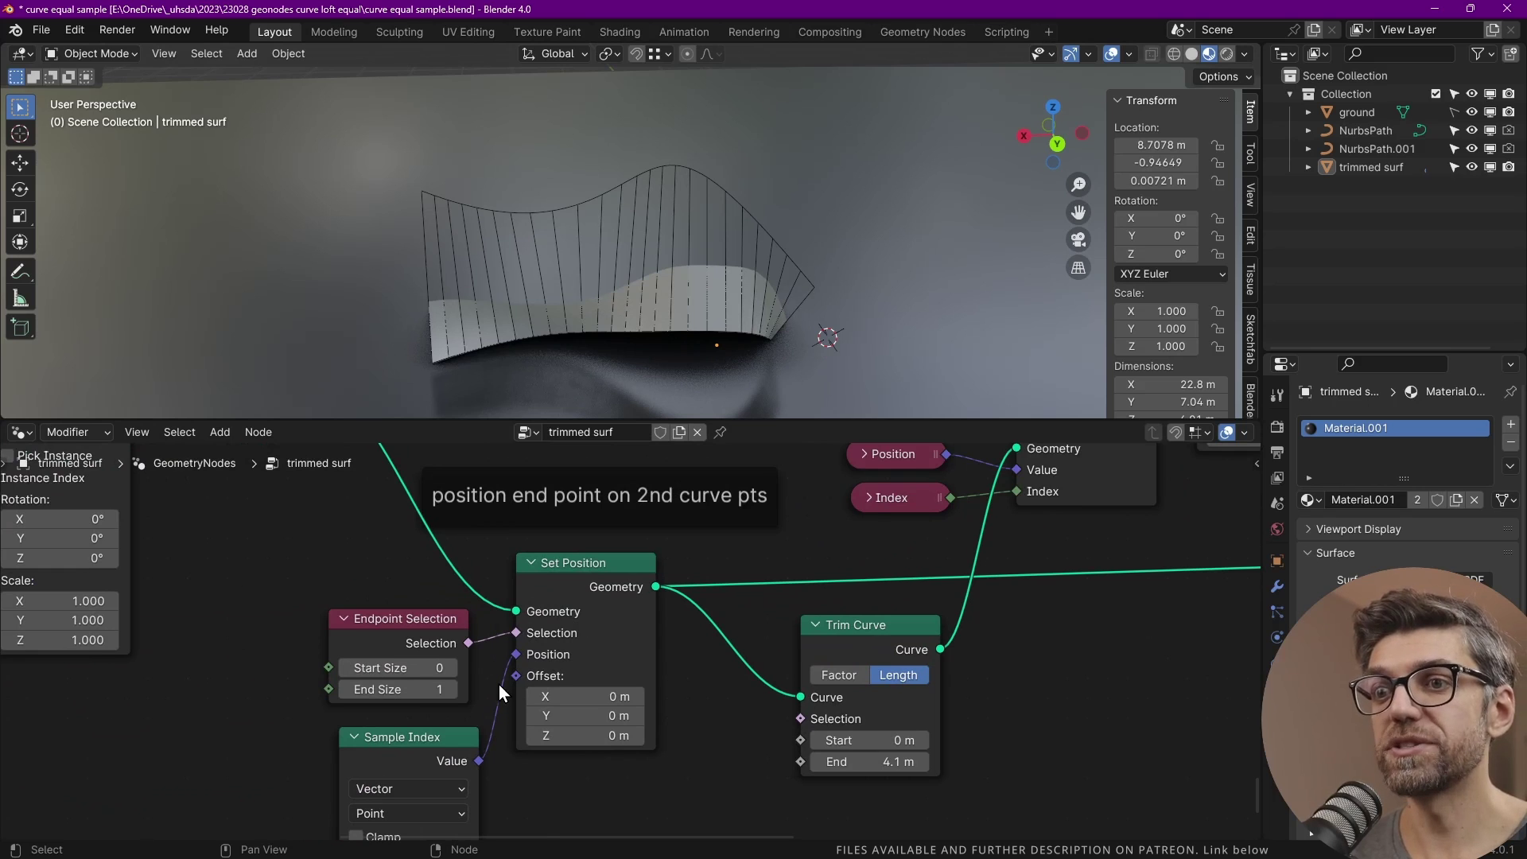
middle_click_drag(503, 682, 570, 634)
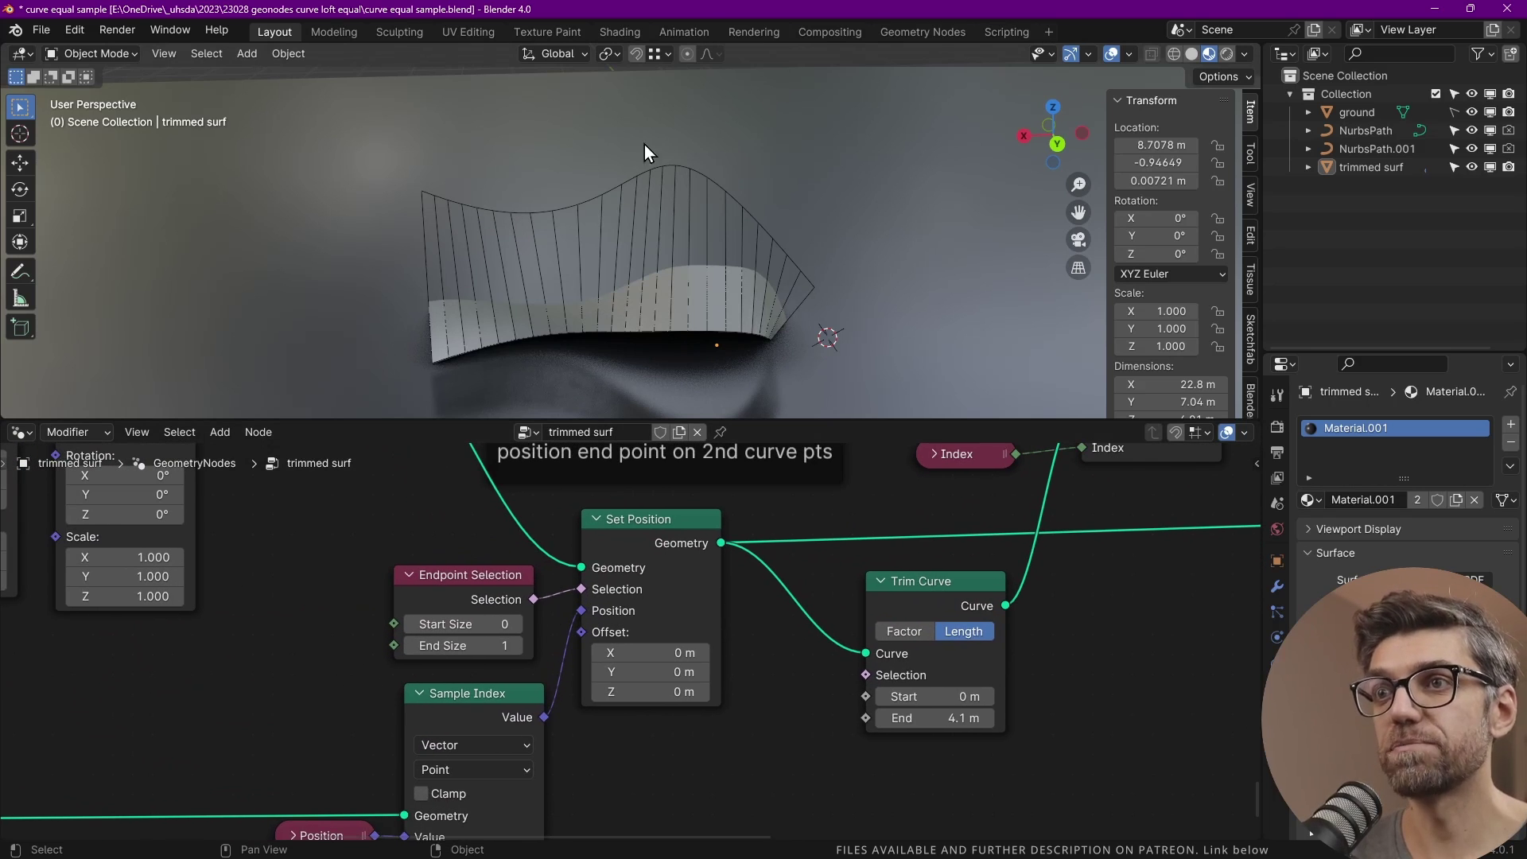
scroll(784, 502, "down", 6)
middle_click_drag(727, 593, 487, 694)
scroll(599, 737, "up", 4)
scroll(600, 734, "up", 1)
middle_click_drag(596, 666, 607, 628)
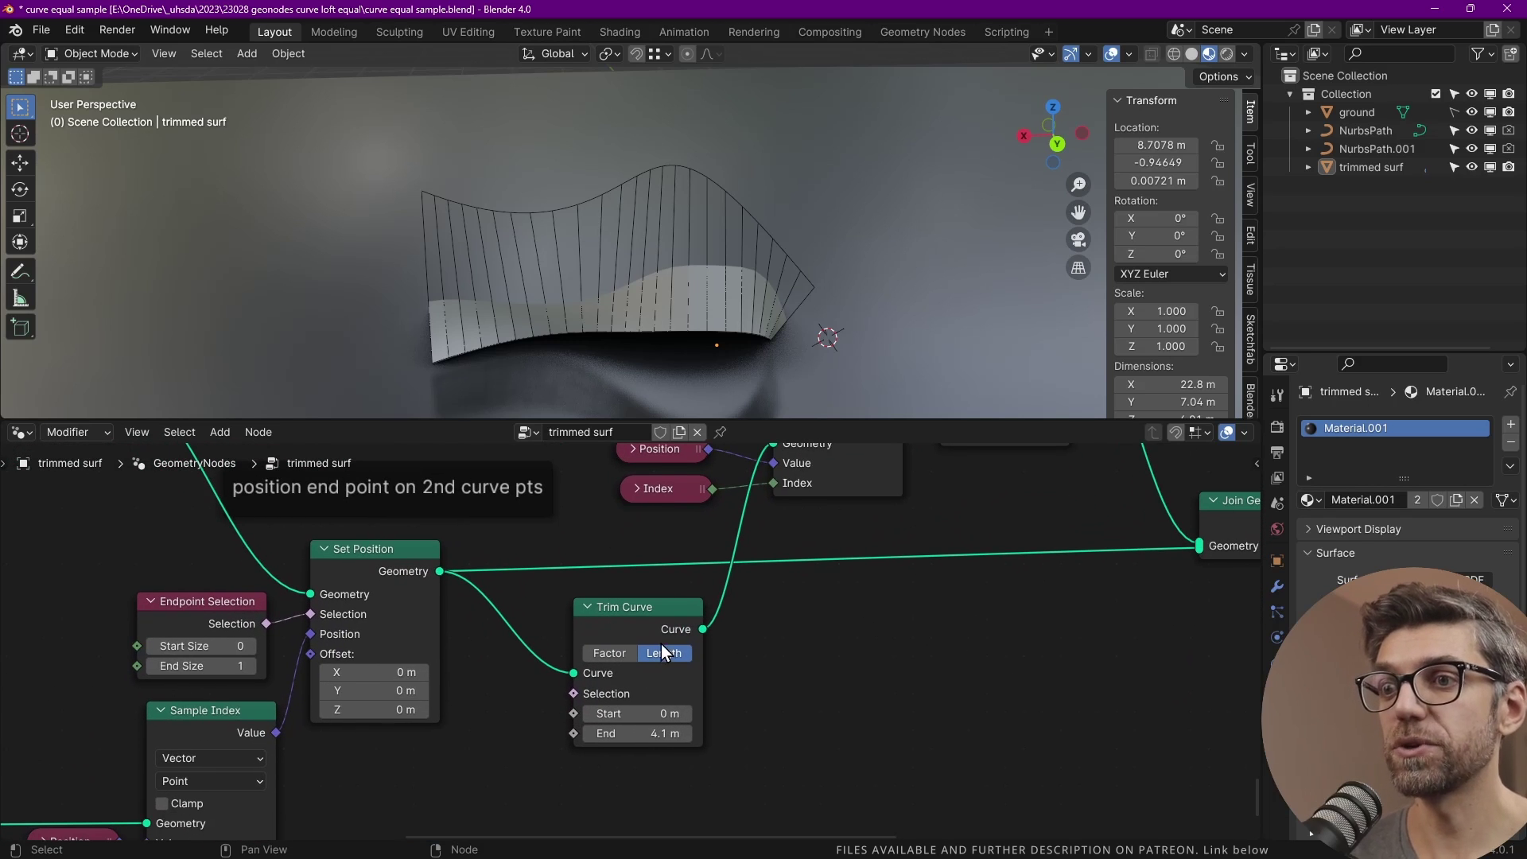
Step: Set the Trim Curve node's End to 5.2 m, try a Start offset, and return Start to 0 m
middle_click_drag(665, 735, 658, 663)
scroll(660, 665, "up", 3)
mouse_move(646, 661)
left_mouse_down()
mouse_move(668, 660)
mouse_move(615, 659)
mouse_move(679, 636)
mouse_move(776, 636)
mouse_move(695, 636)
mouse_move(641, 659)
mouse_move(710, 660)
mouse_move(675, 659)
left_mouse_up()
middle_click_drag(656, 381, 617, 364)
left_click(642, 634)
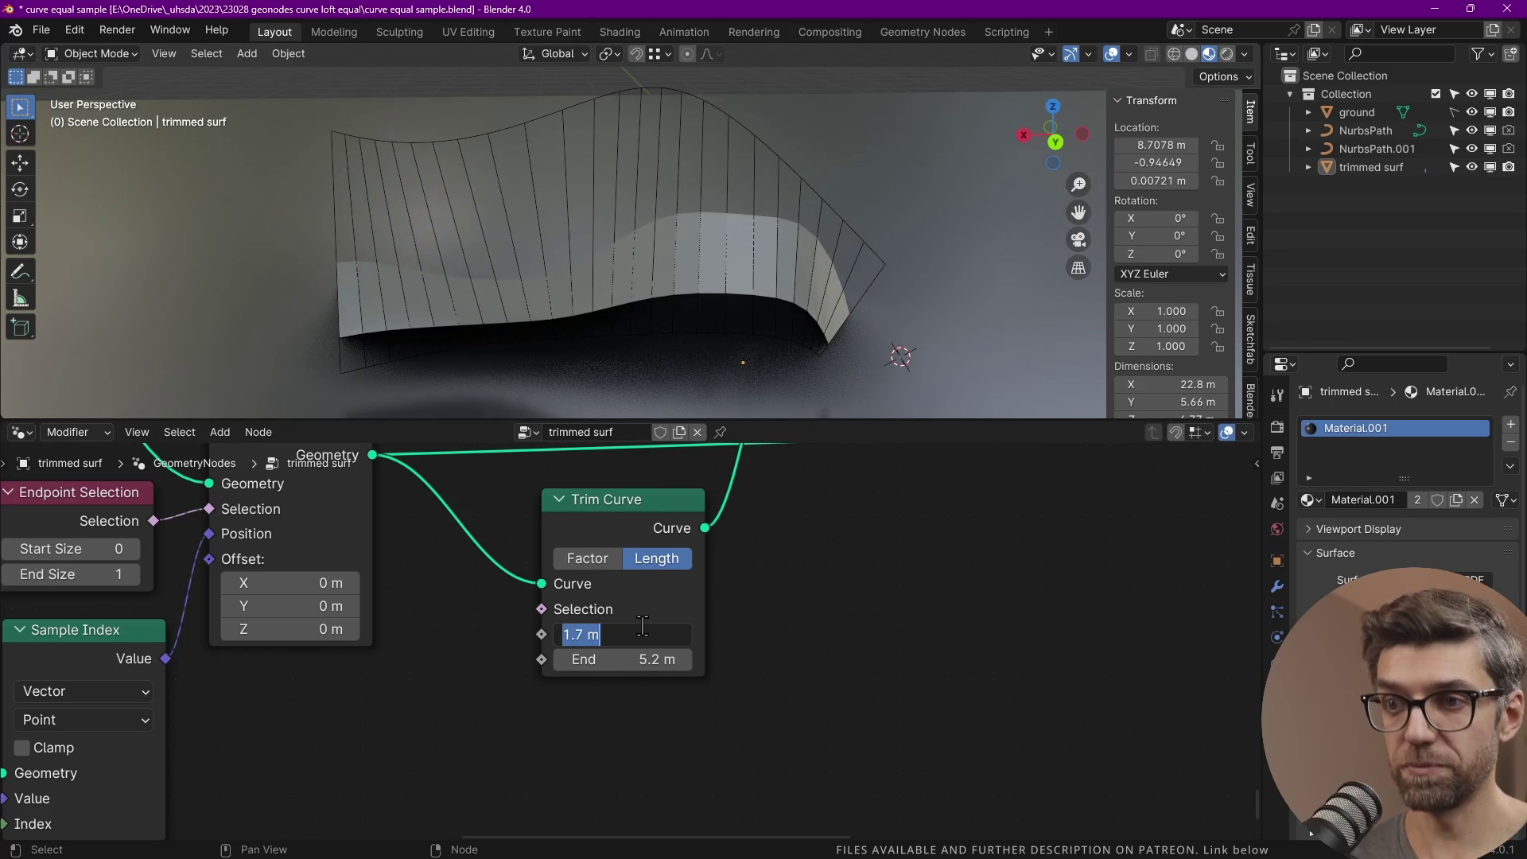
type("0")
key("Return")
Step: Preview the Grid node's mesh on its own with a Viewer, and delete the Viewer
scroll(642, 632, "down", 7)
middle_click_drag(642, 634, 547, 748)
scroll(546, 748, "up", 4)
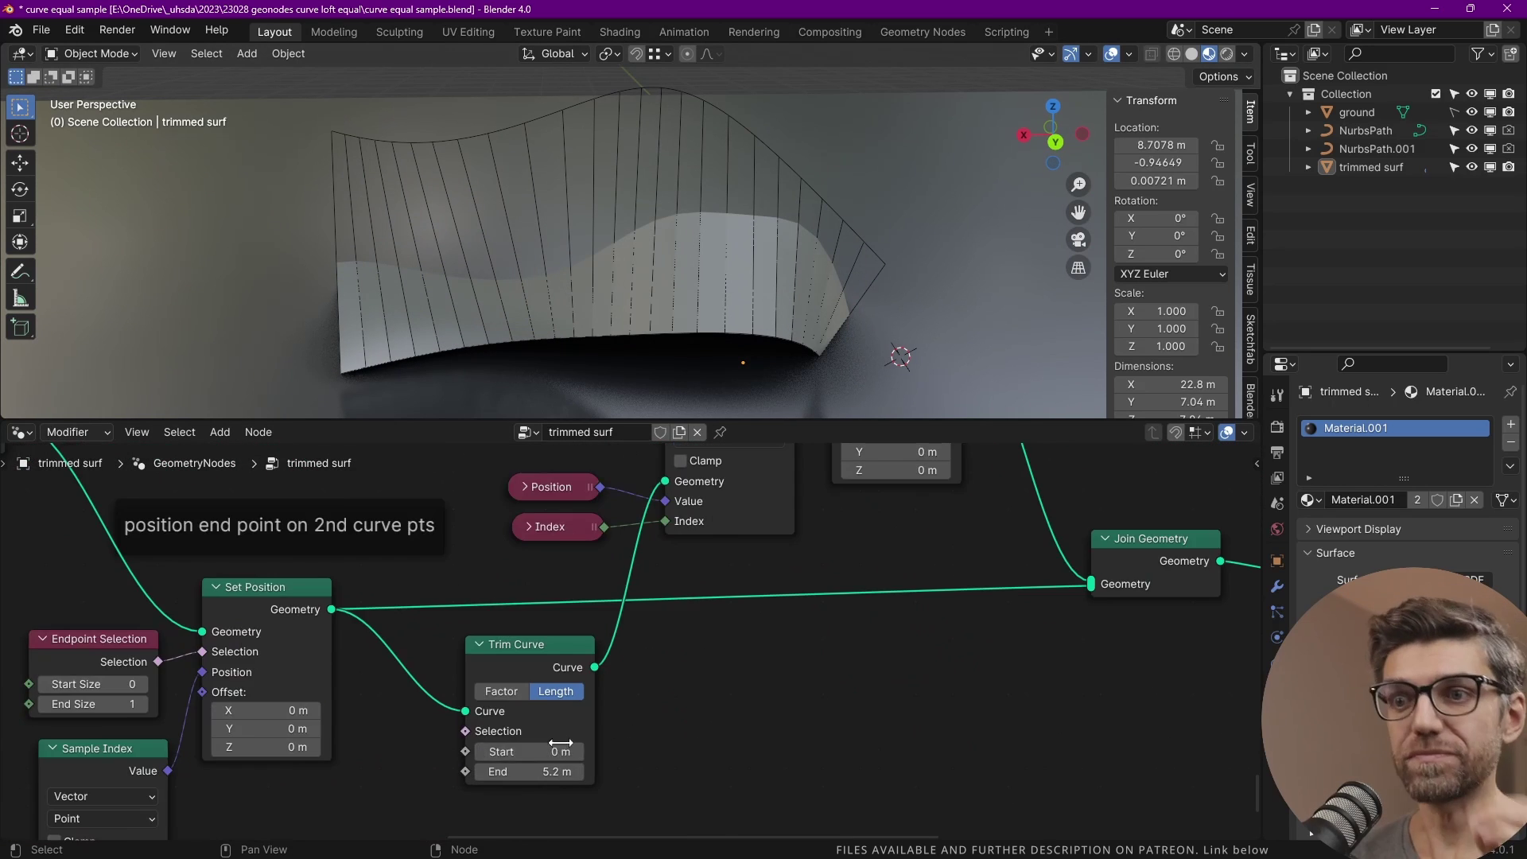
scroll(580, 652, "down", 3)
middle_click_drag(605, 586, 578, 686)
scroll(571, 754, "up", 1)
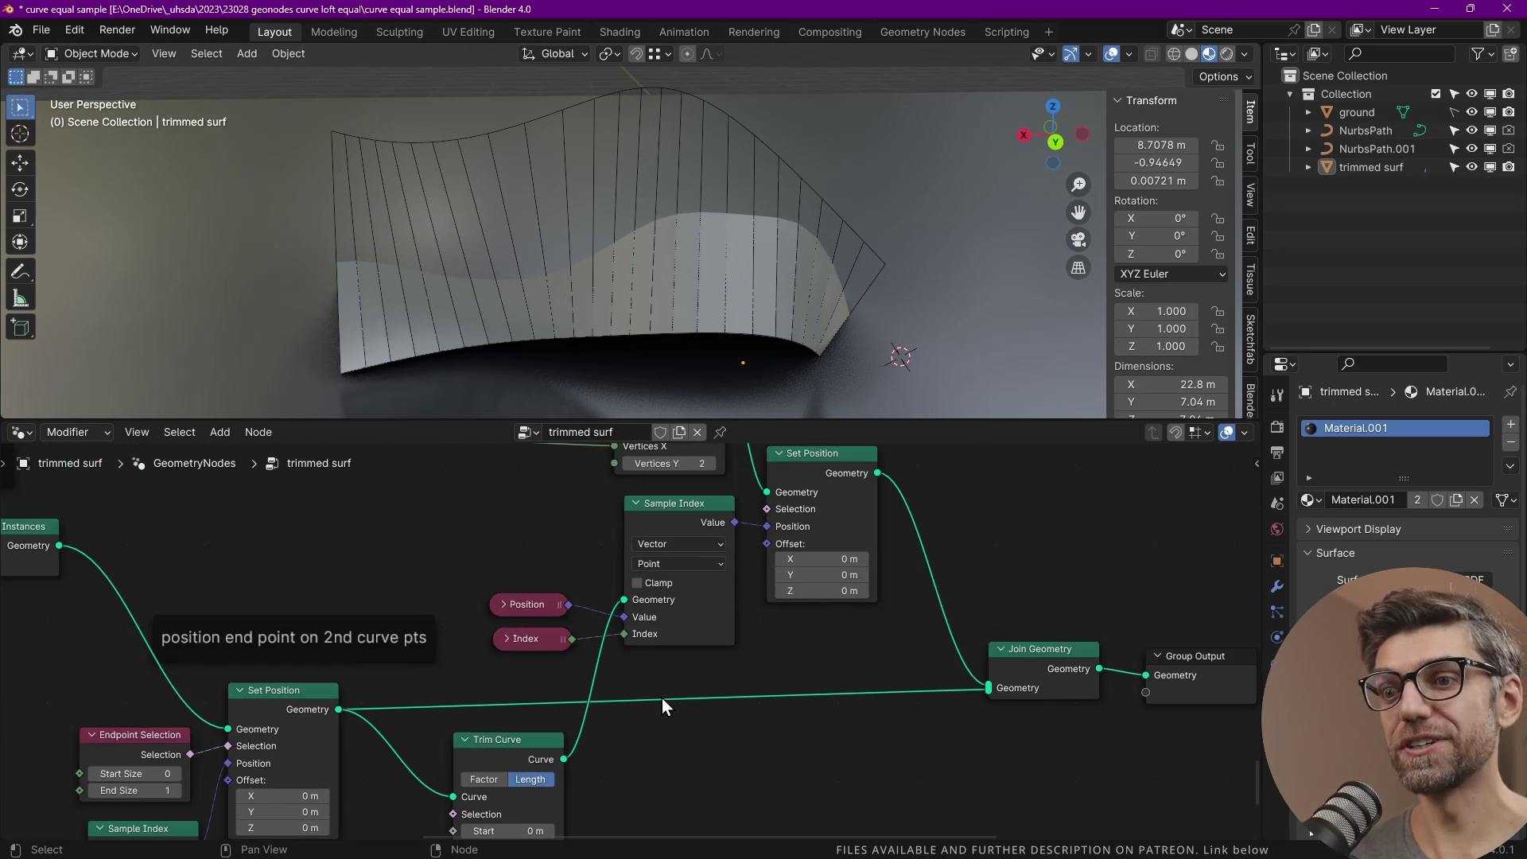
scroll(633, 598, "down", 1)
middle_click_drag(661, 534, 679, 597)
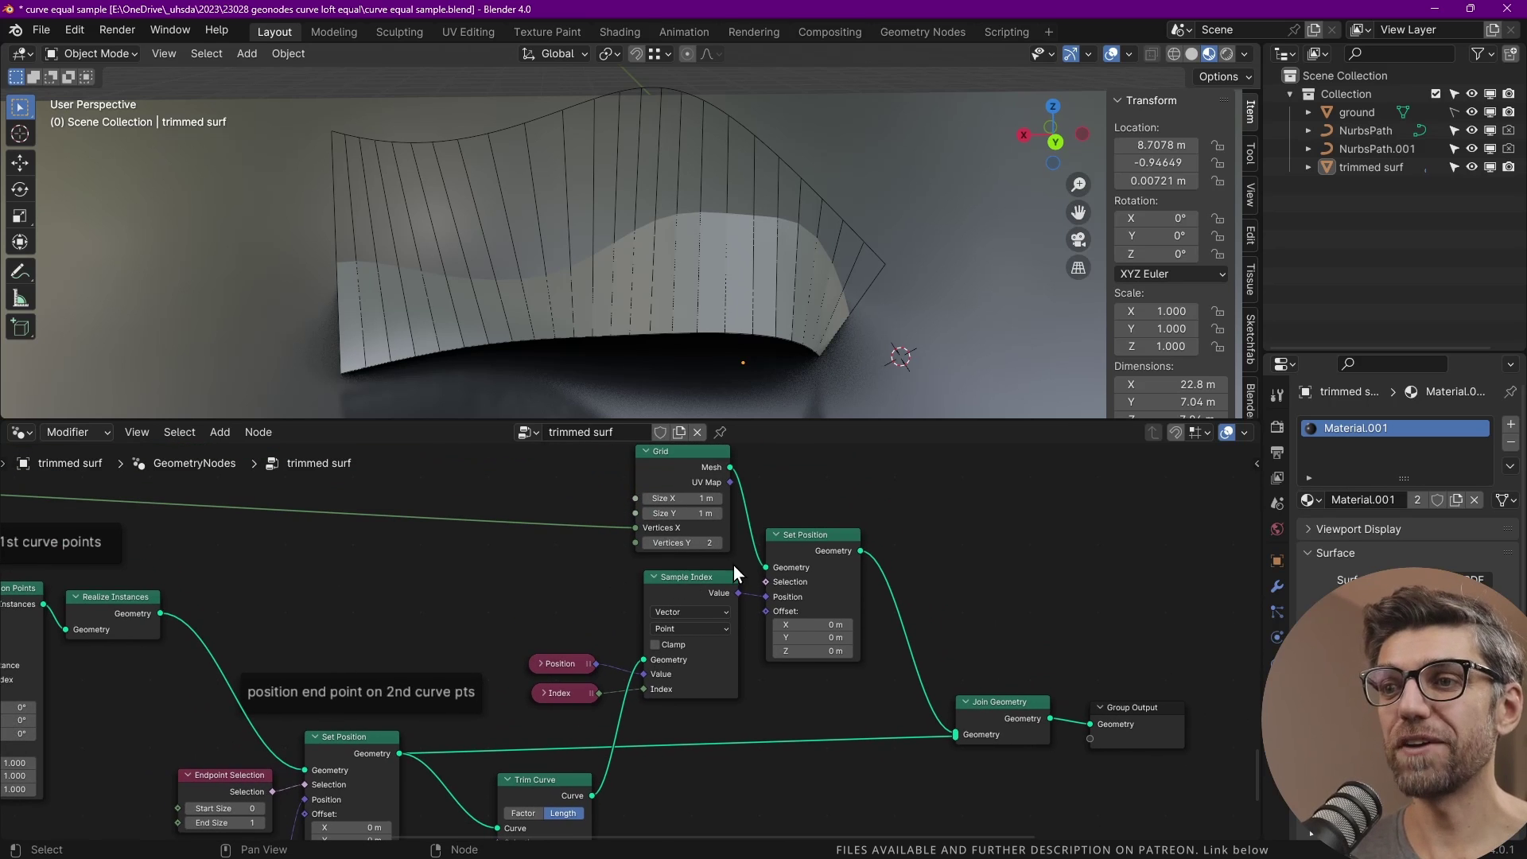
middle_click_drag(674, 458, 692, 502)
left_click(691, 503)
left_click(706, 506, "ctrl+shift")
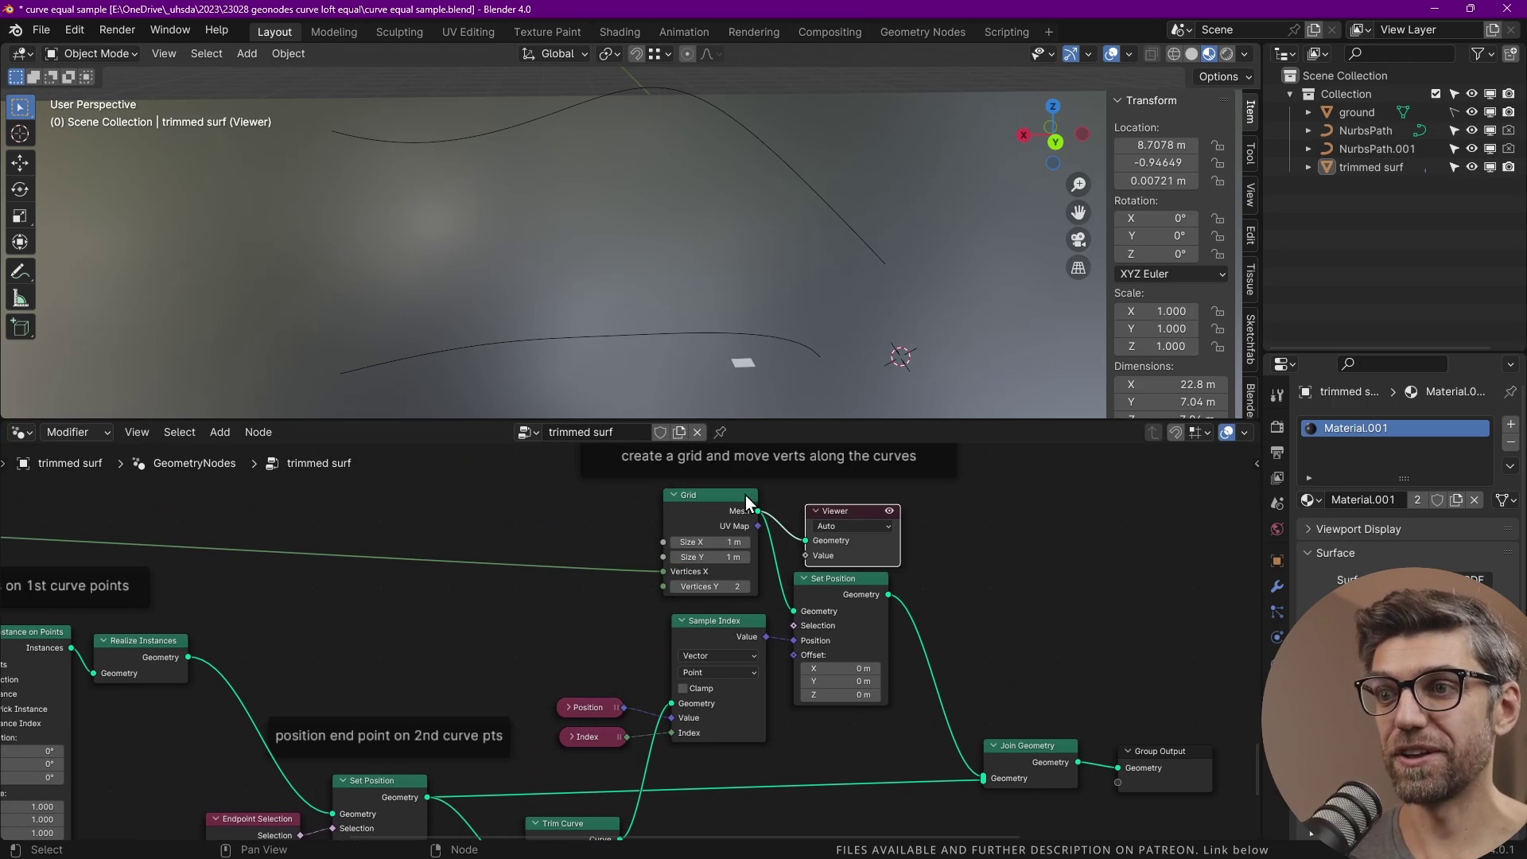
scroll(751, 528, "up", 2)
key("x")
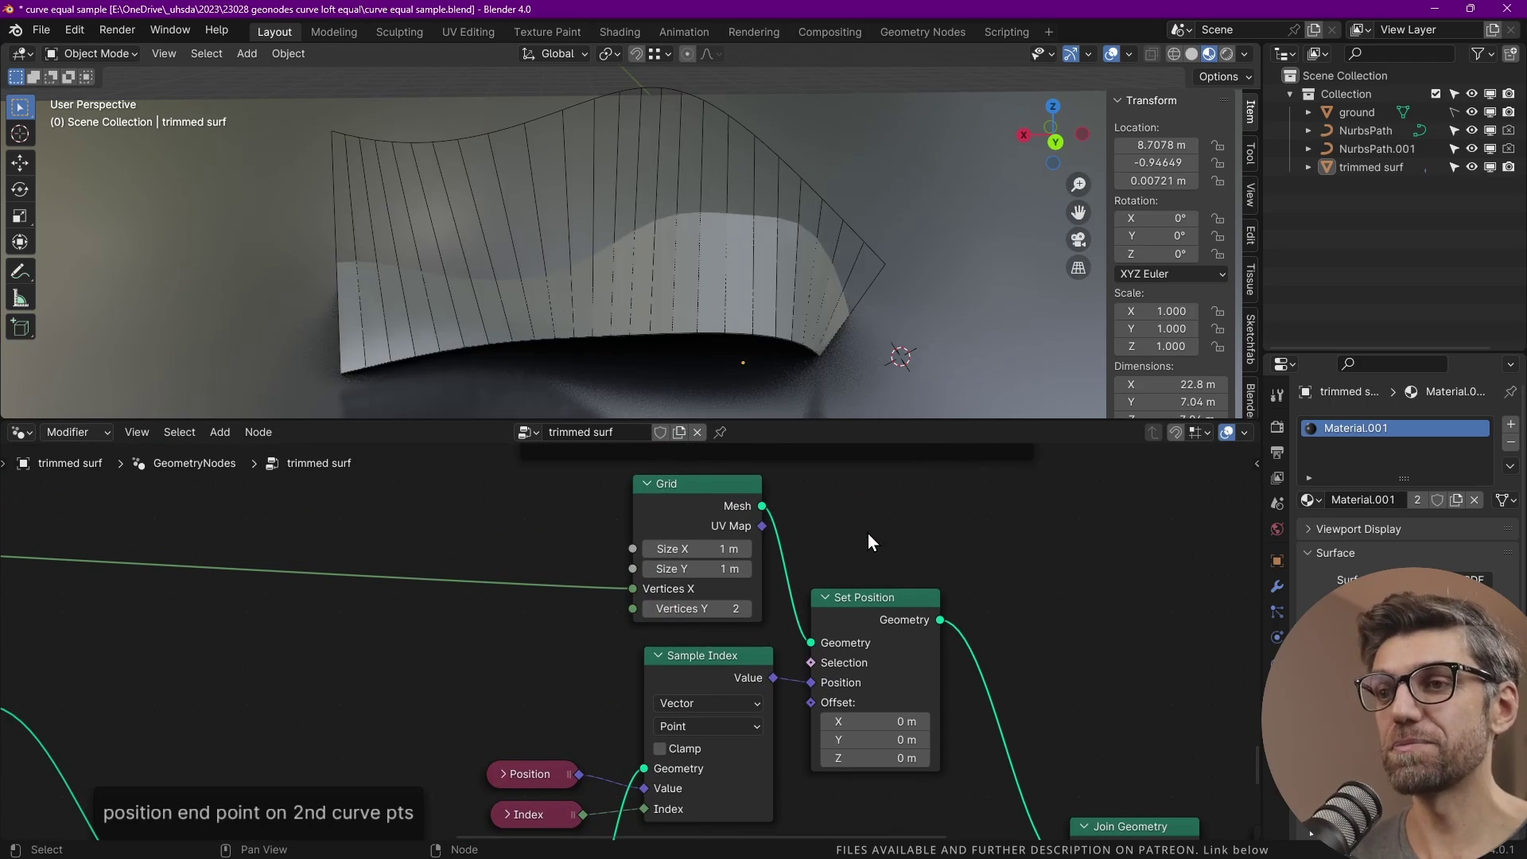
Step: Trace the Grid's Vertices X input back to the Integer node that also drives both Resample Curve counts
scroll(737, 534, "down", 2)
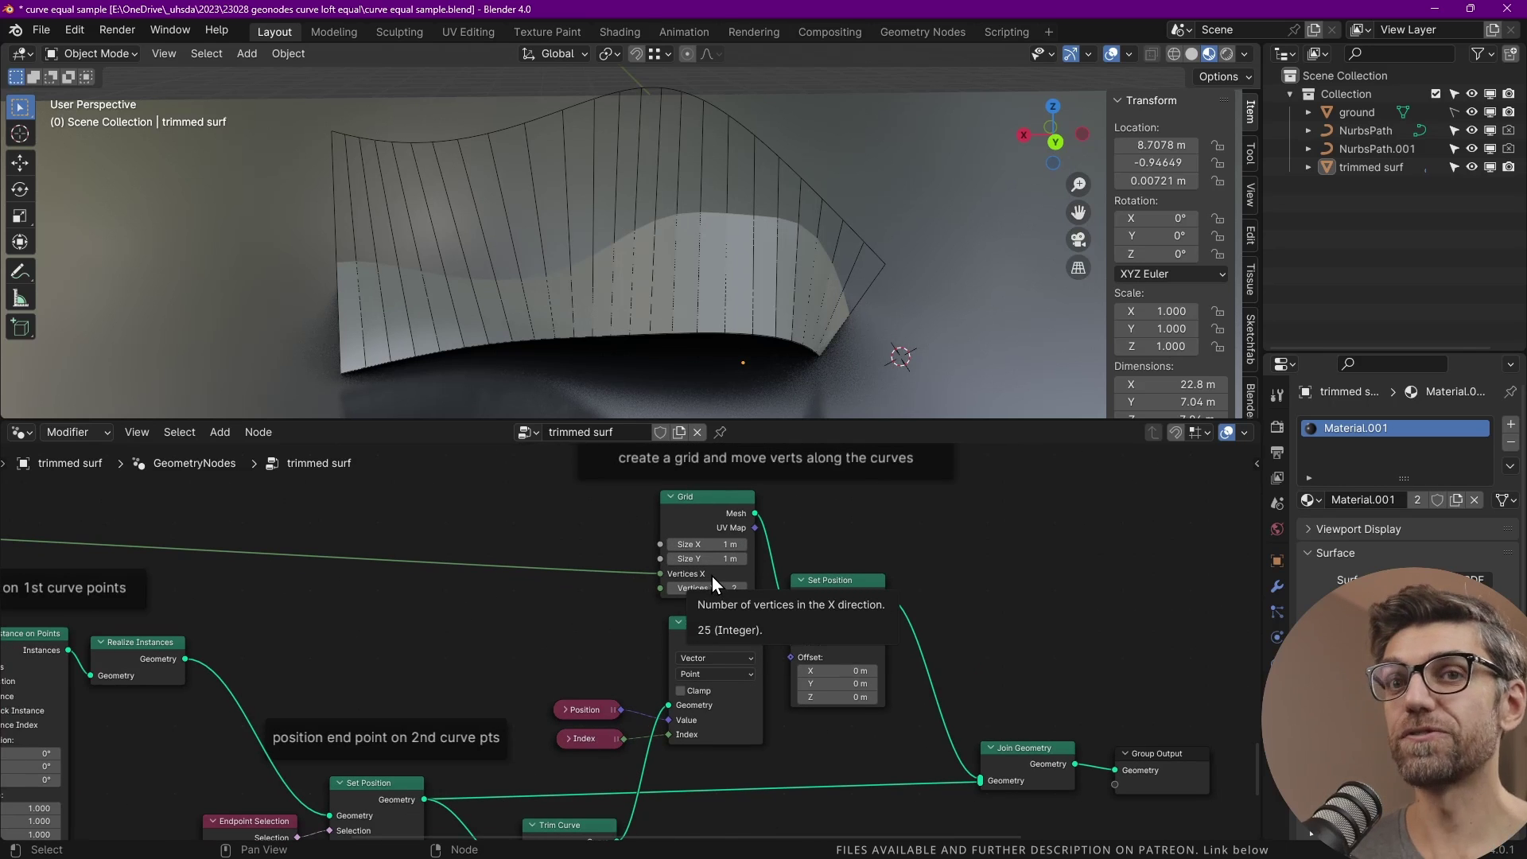
scroll(732, 589, "down", 2)
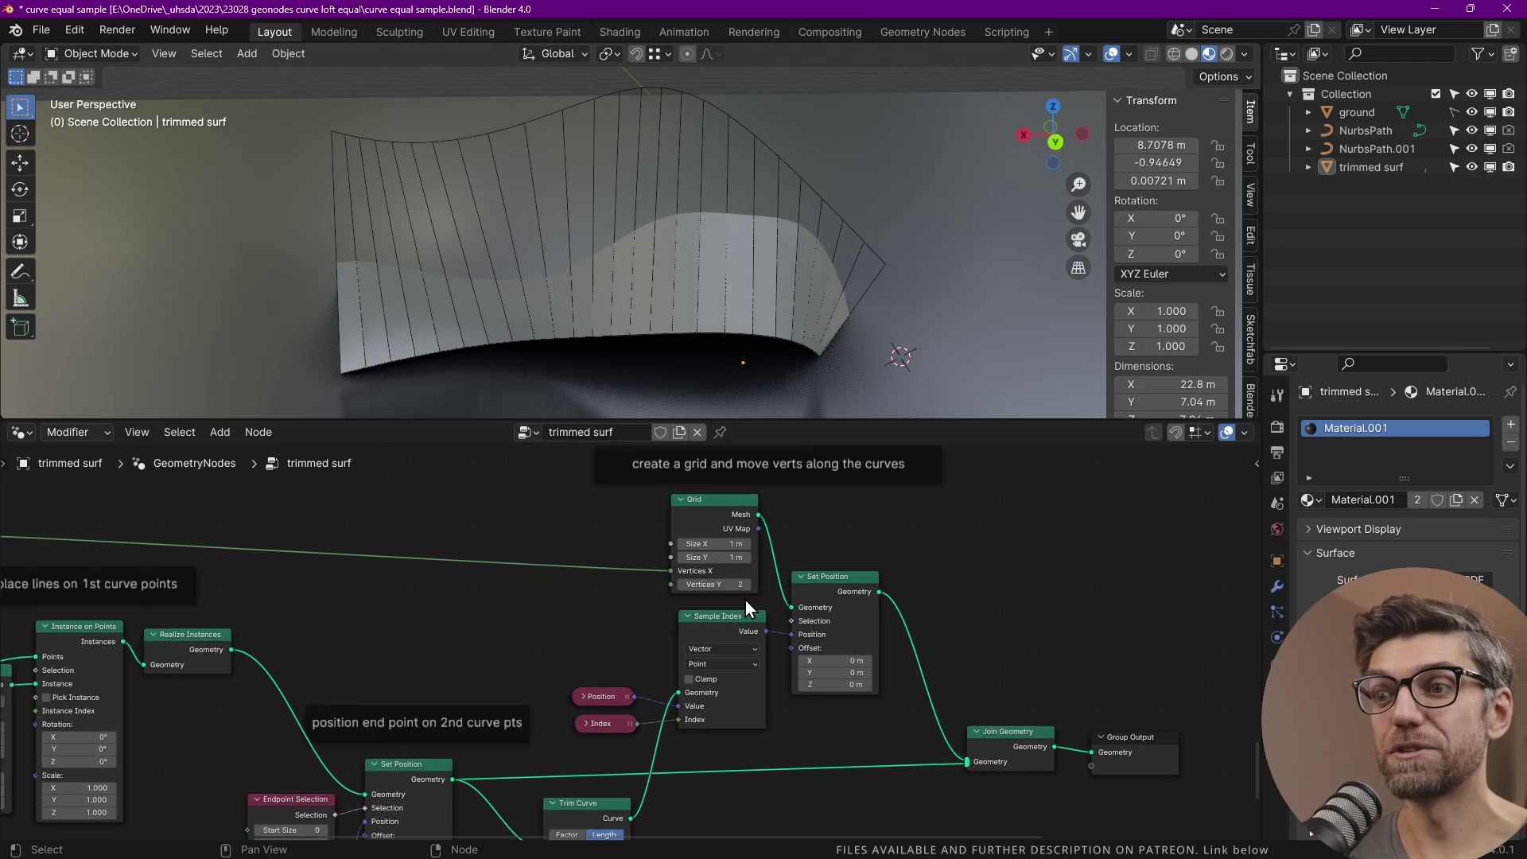
middle_click_drag(606, 622, 731, 580)
scroll(791, 527, "down", 2)
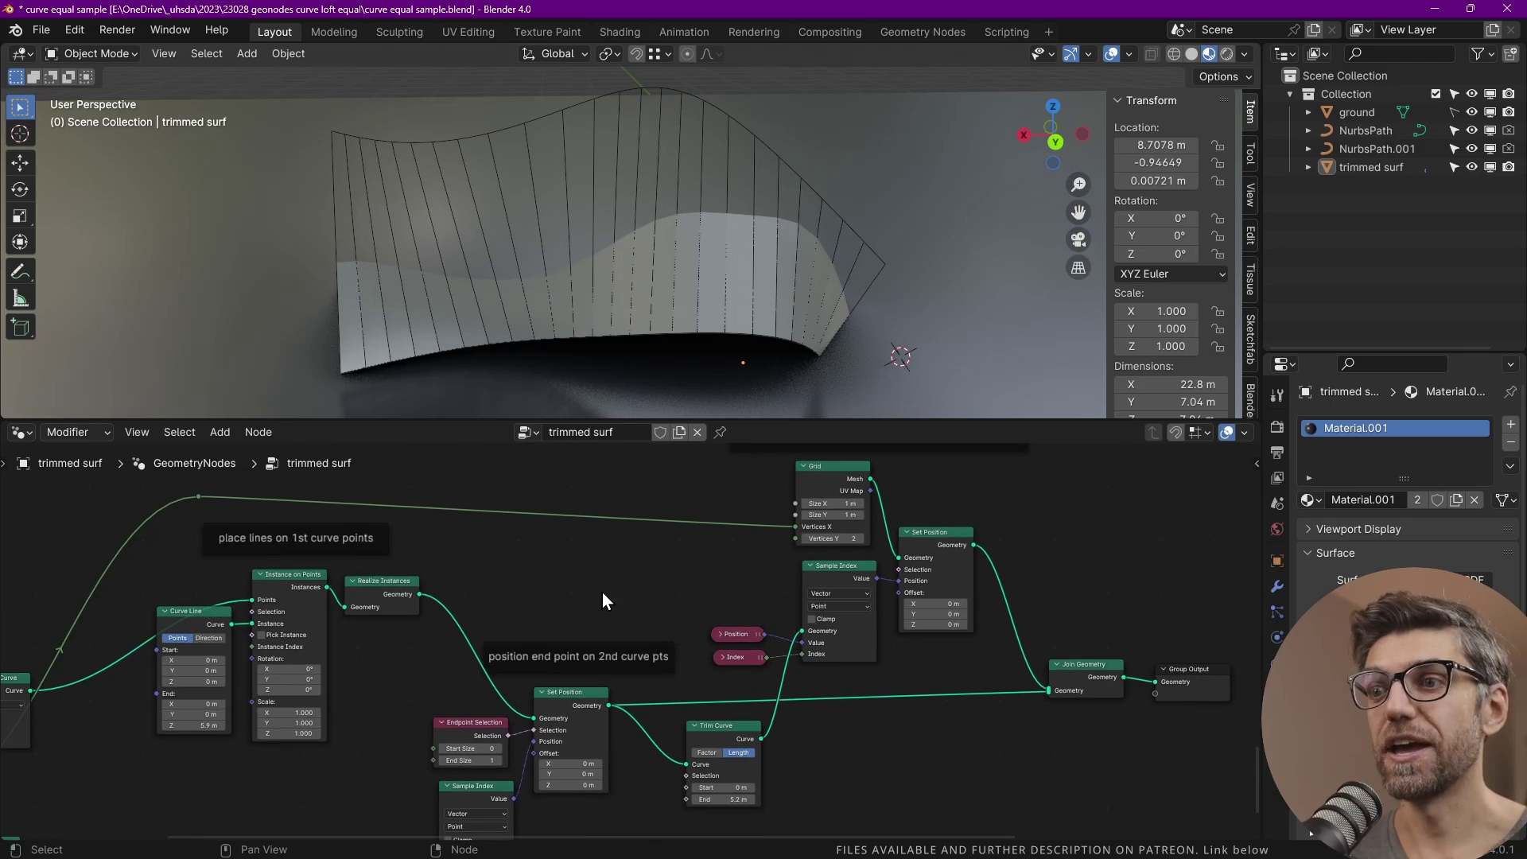
scroll(835, 533, "up", 1)
middle_click_drag(166, 514, 518, 481)
middle_click_drag(261, 731, 407, 604)
scroll(294, 679, "up", 5)
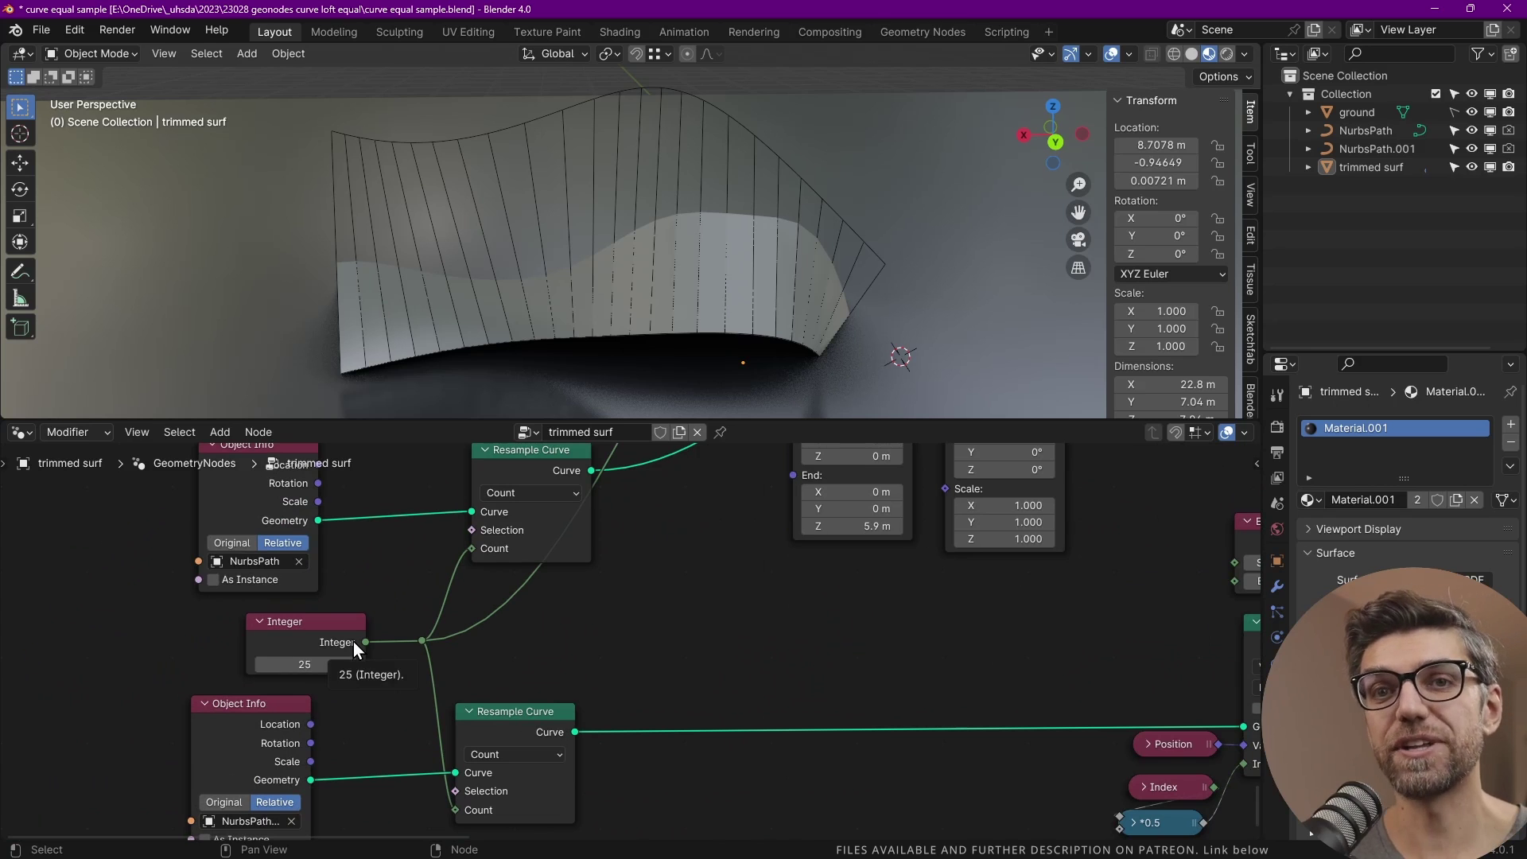
Step: Try the Grid's Vertices Y at 3 and 4 to compare the surface, and return it to 2
scroll(382, 626, "down", 3)
scroll(785, 613, "right", 2, "ctrl")
scroll(845, 574, "up", 4)
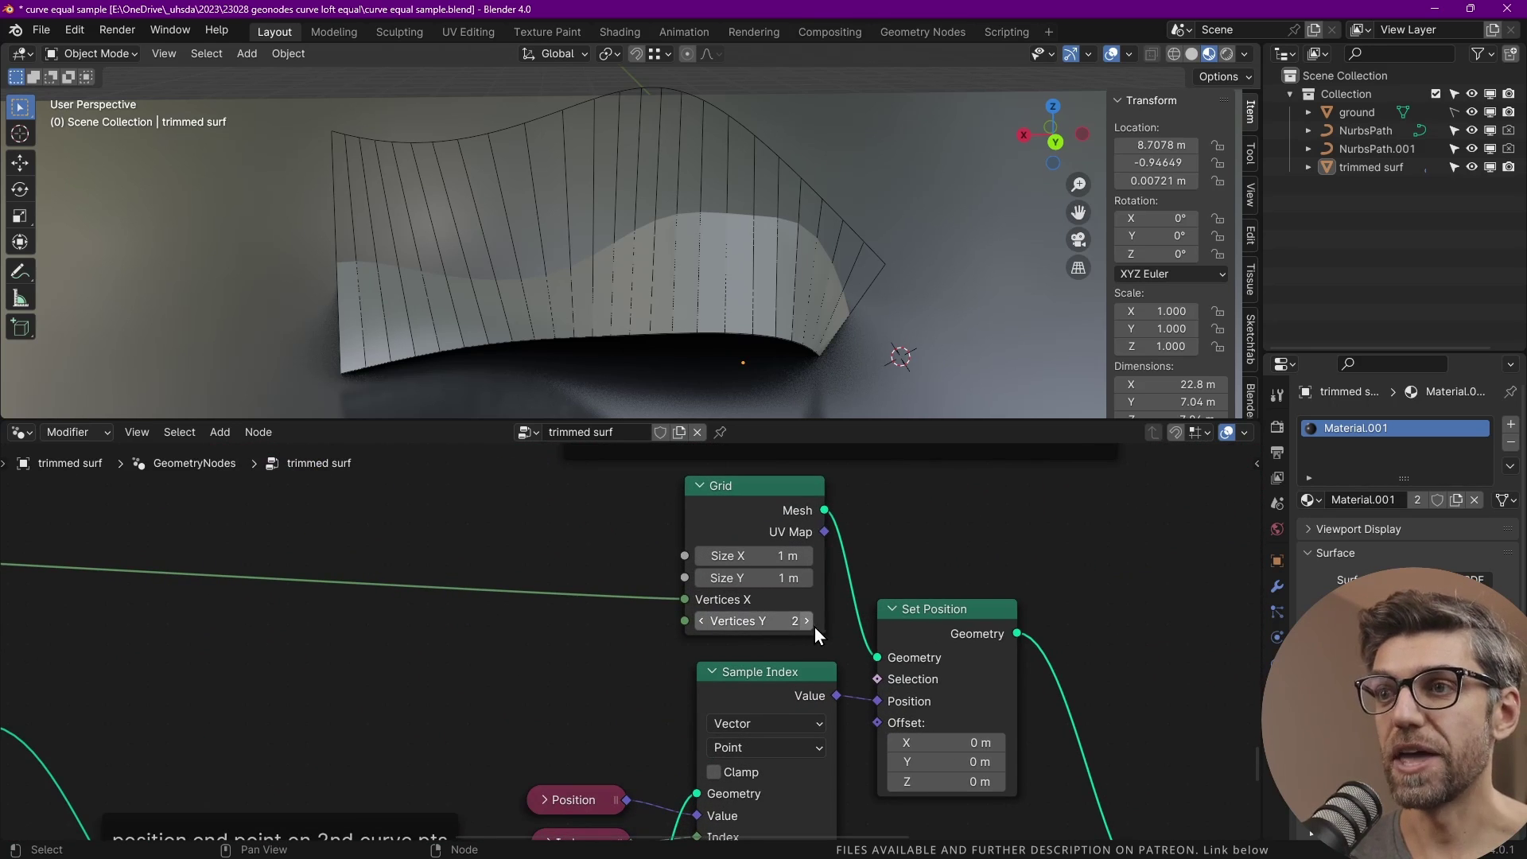
left_click(806, 621)
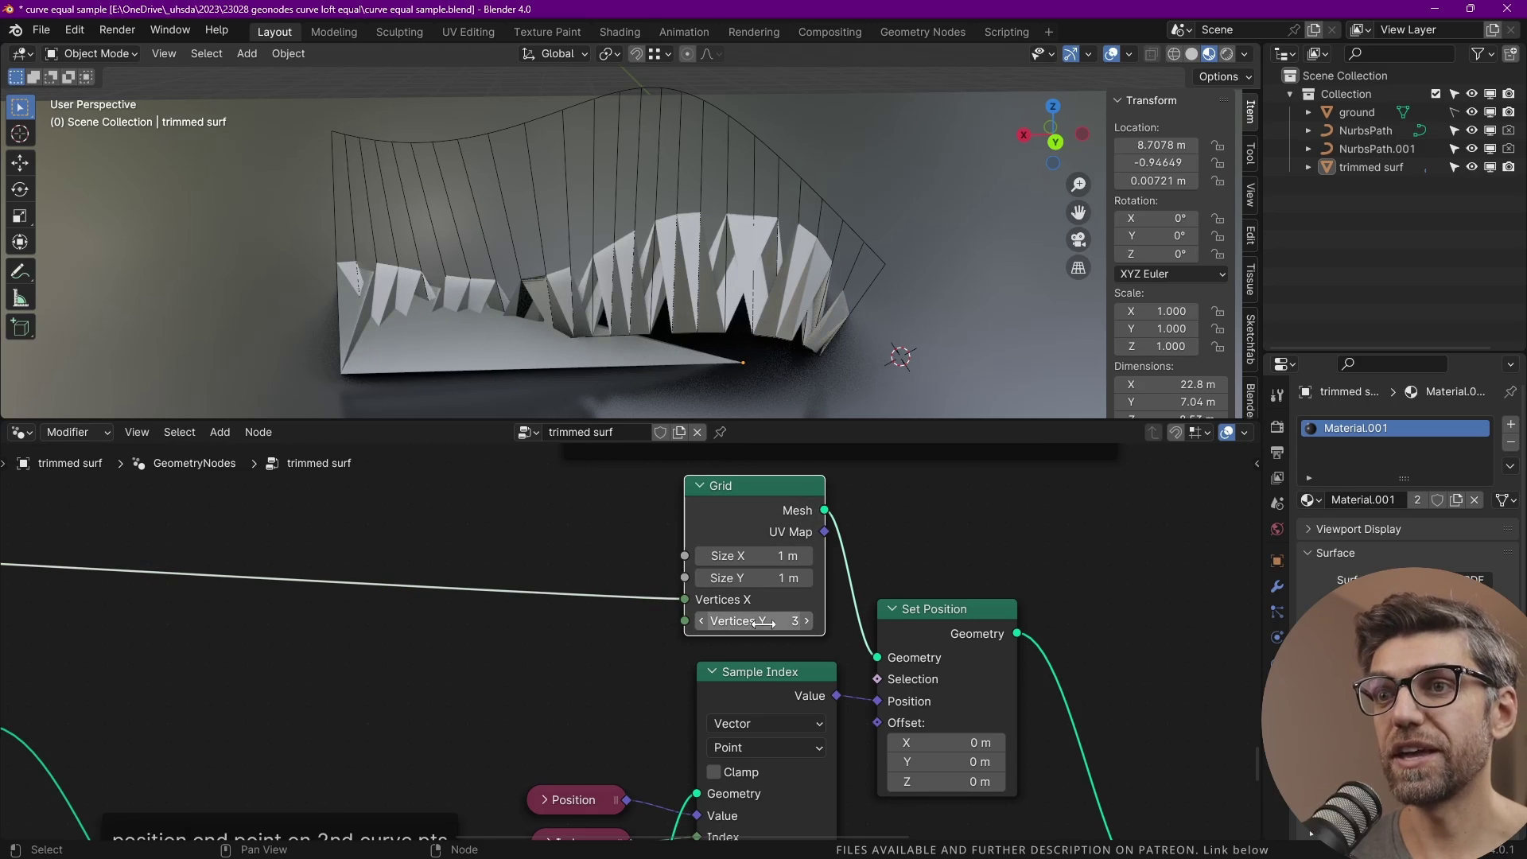
left_click(808, 627)
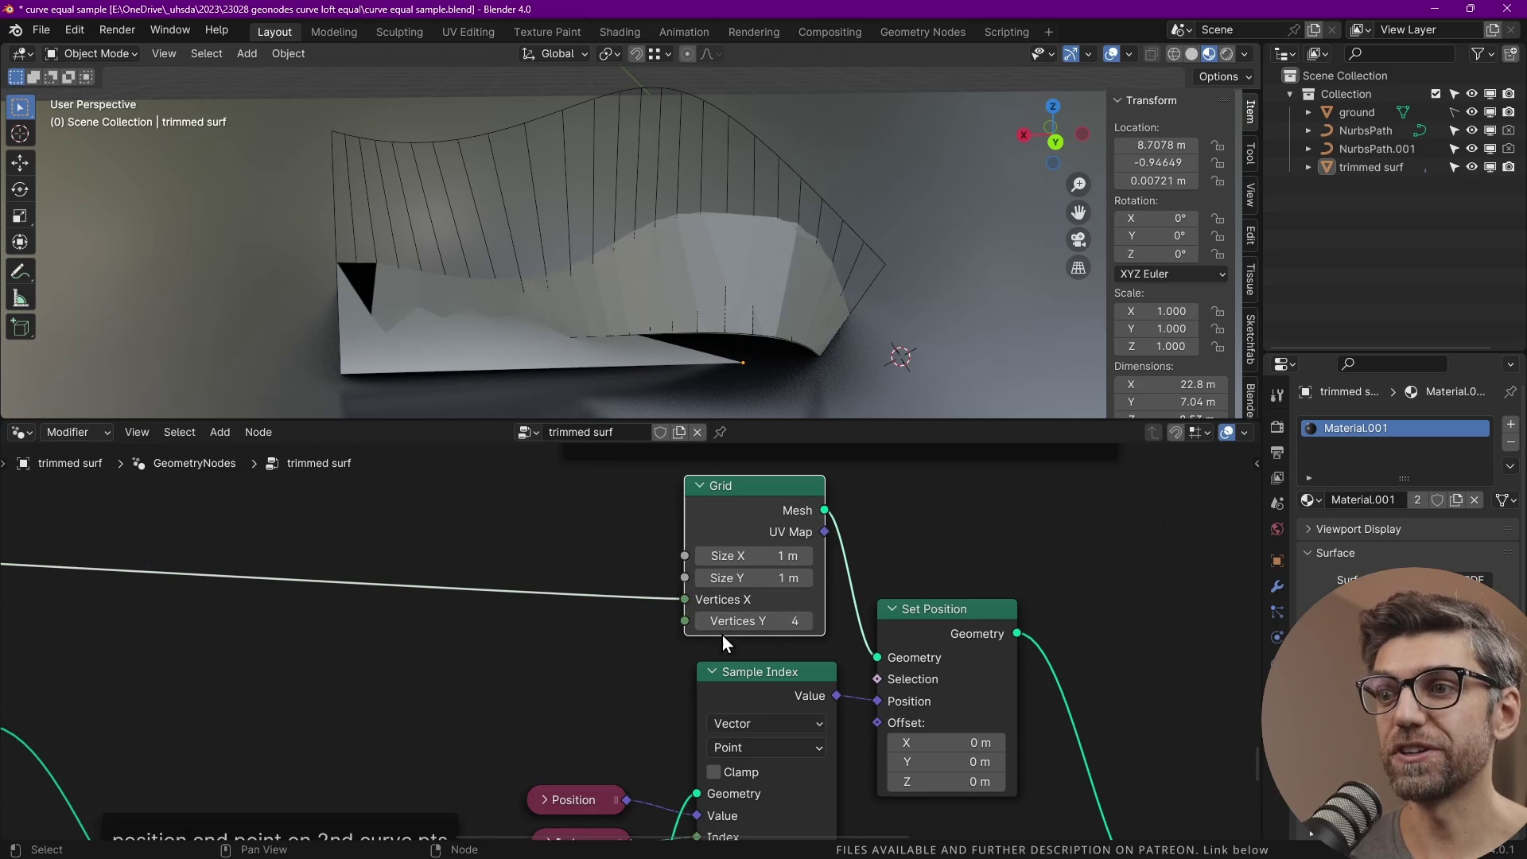
left_click(700, 624)
left_click(700, 623)
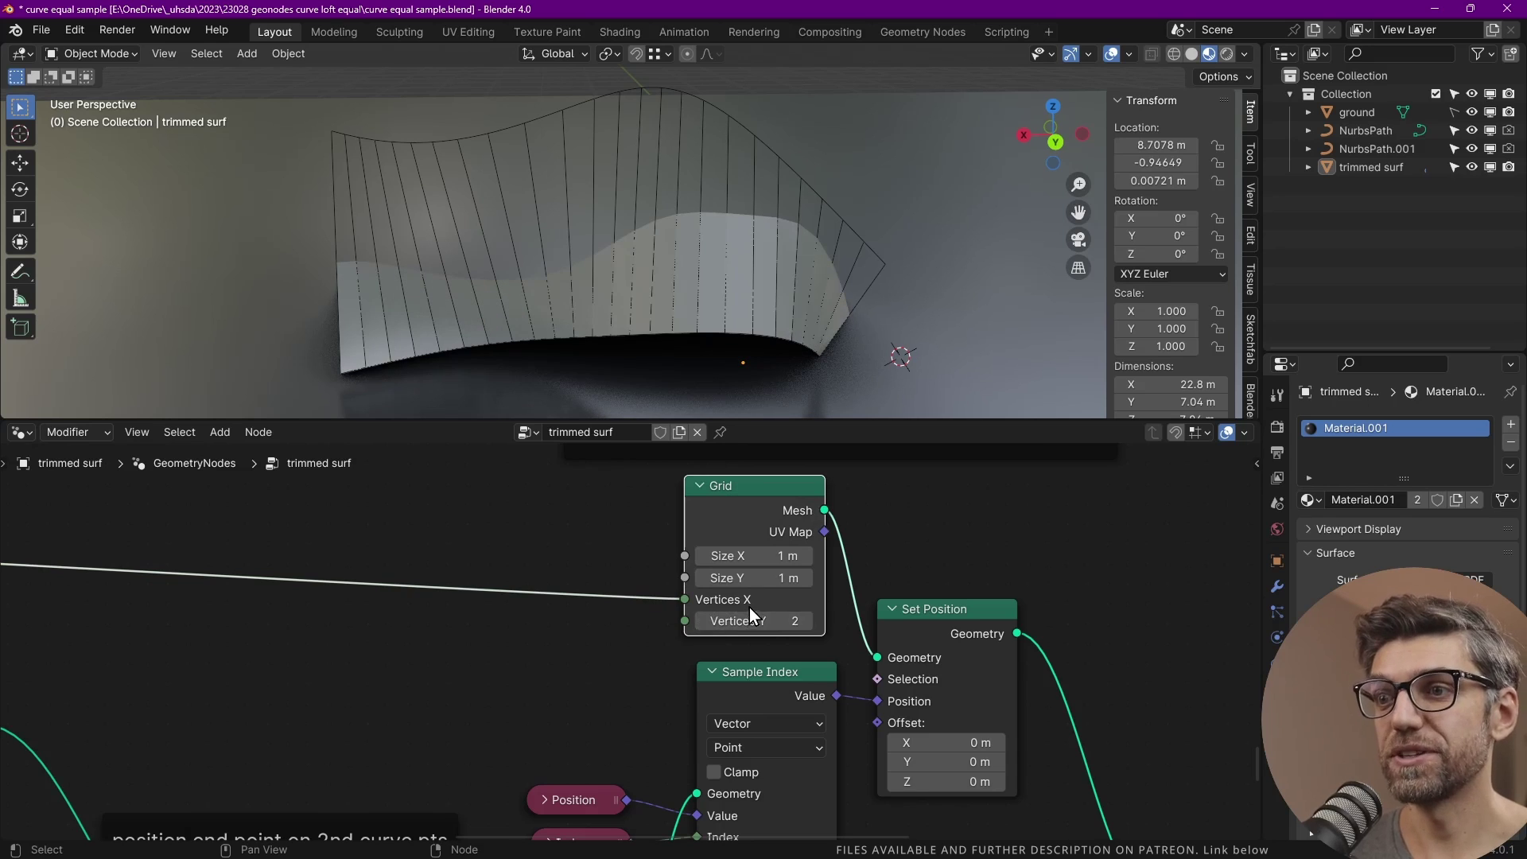
Step: Examine how Sample Index takes positions from the Trim Curve output and feeds the grid's Set Position node
scroll(751, 606, "down", 2)
middle_click_drag(735, 634, 726, 625)
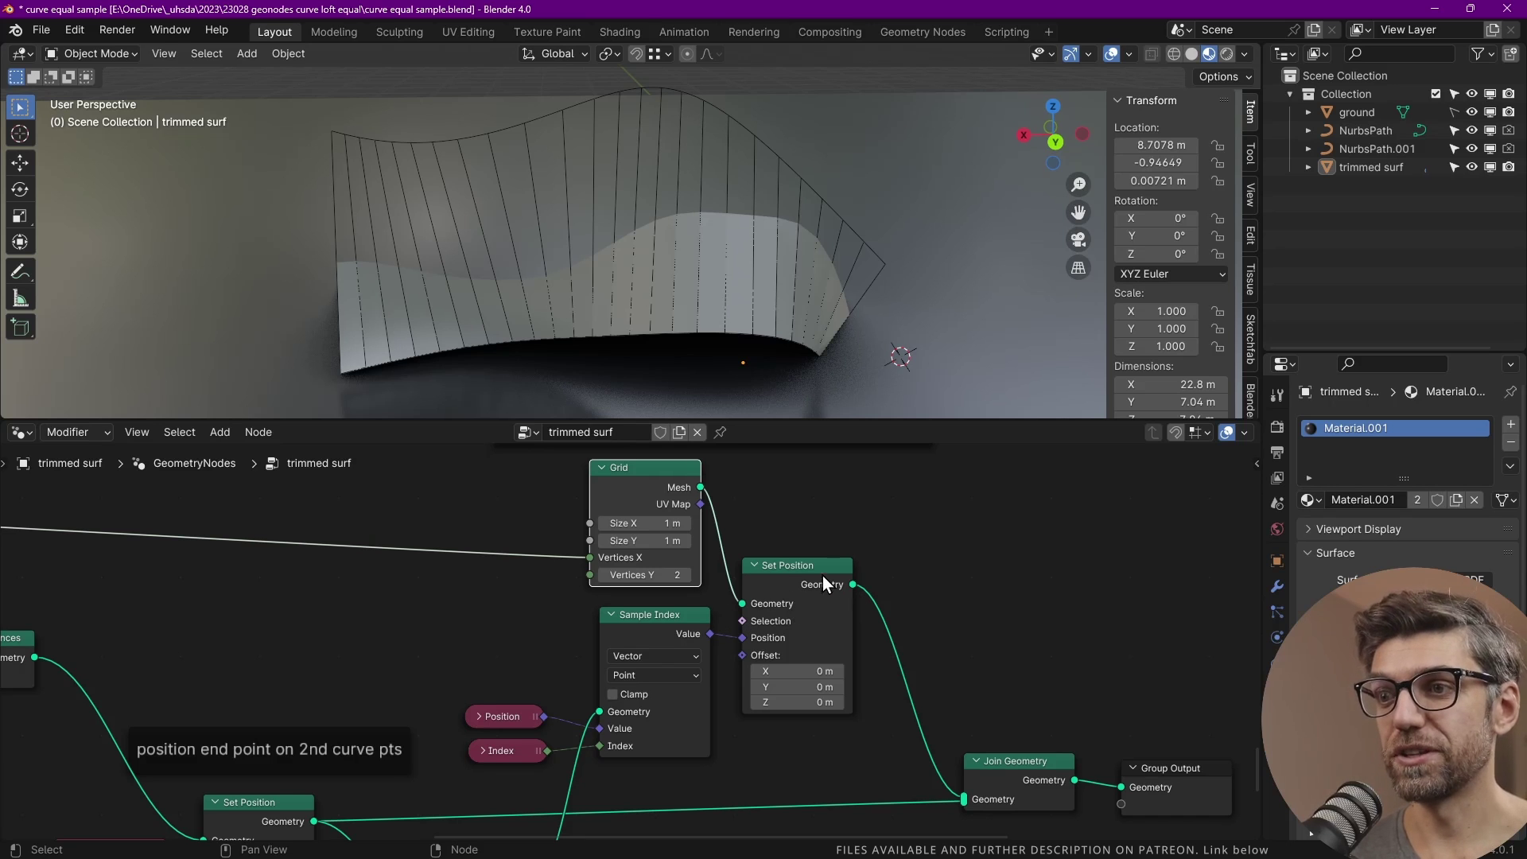
middle_click_drag(722, 672, 756, 590)
scroll(811, 566, "up", 2)
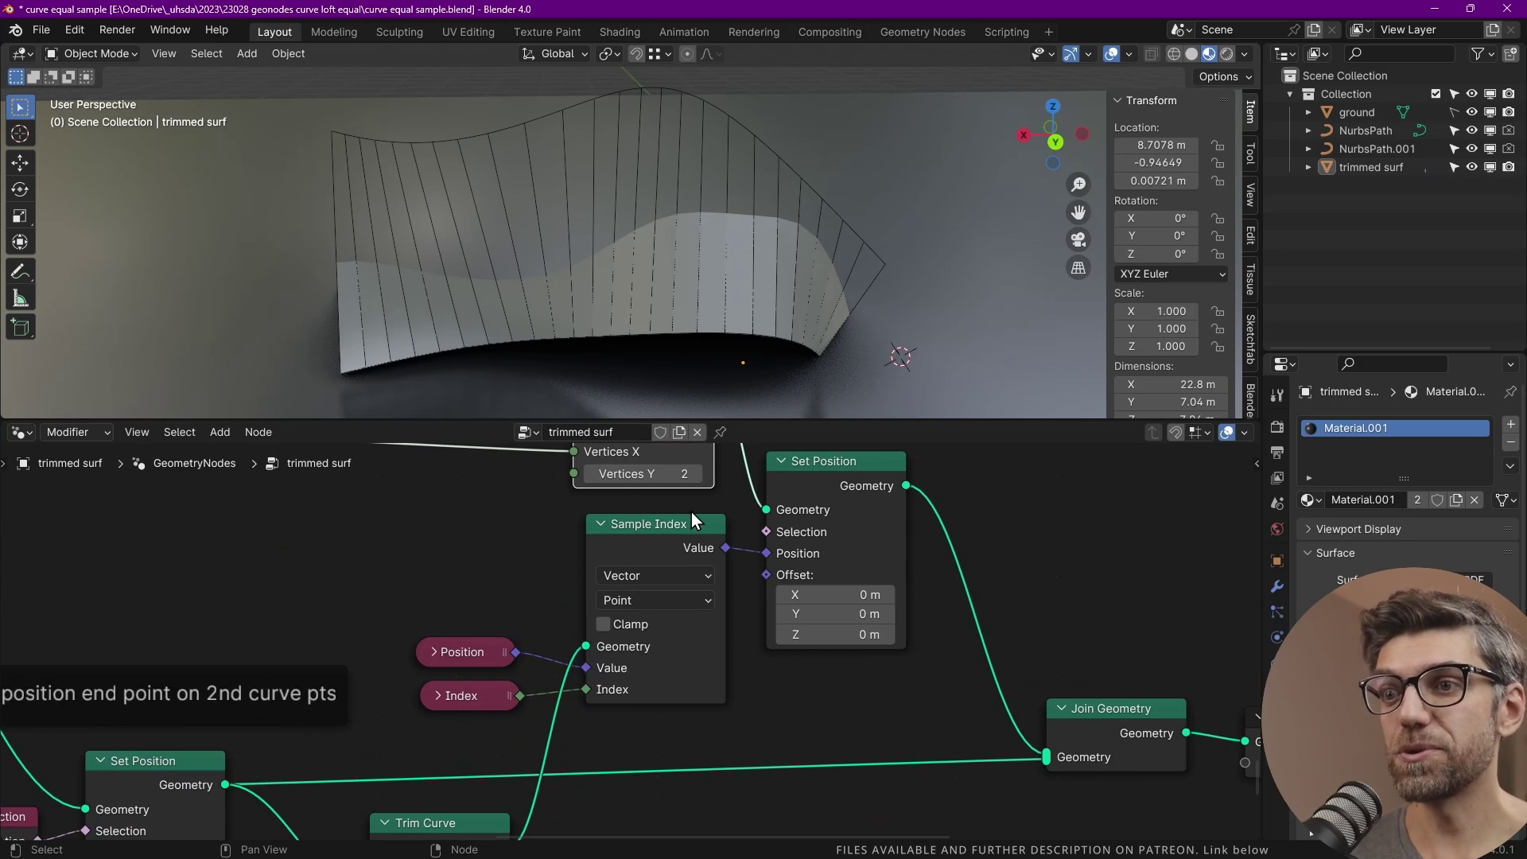
middle_click_drag(586, 668, 592, 651)
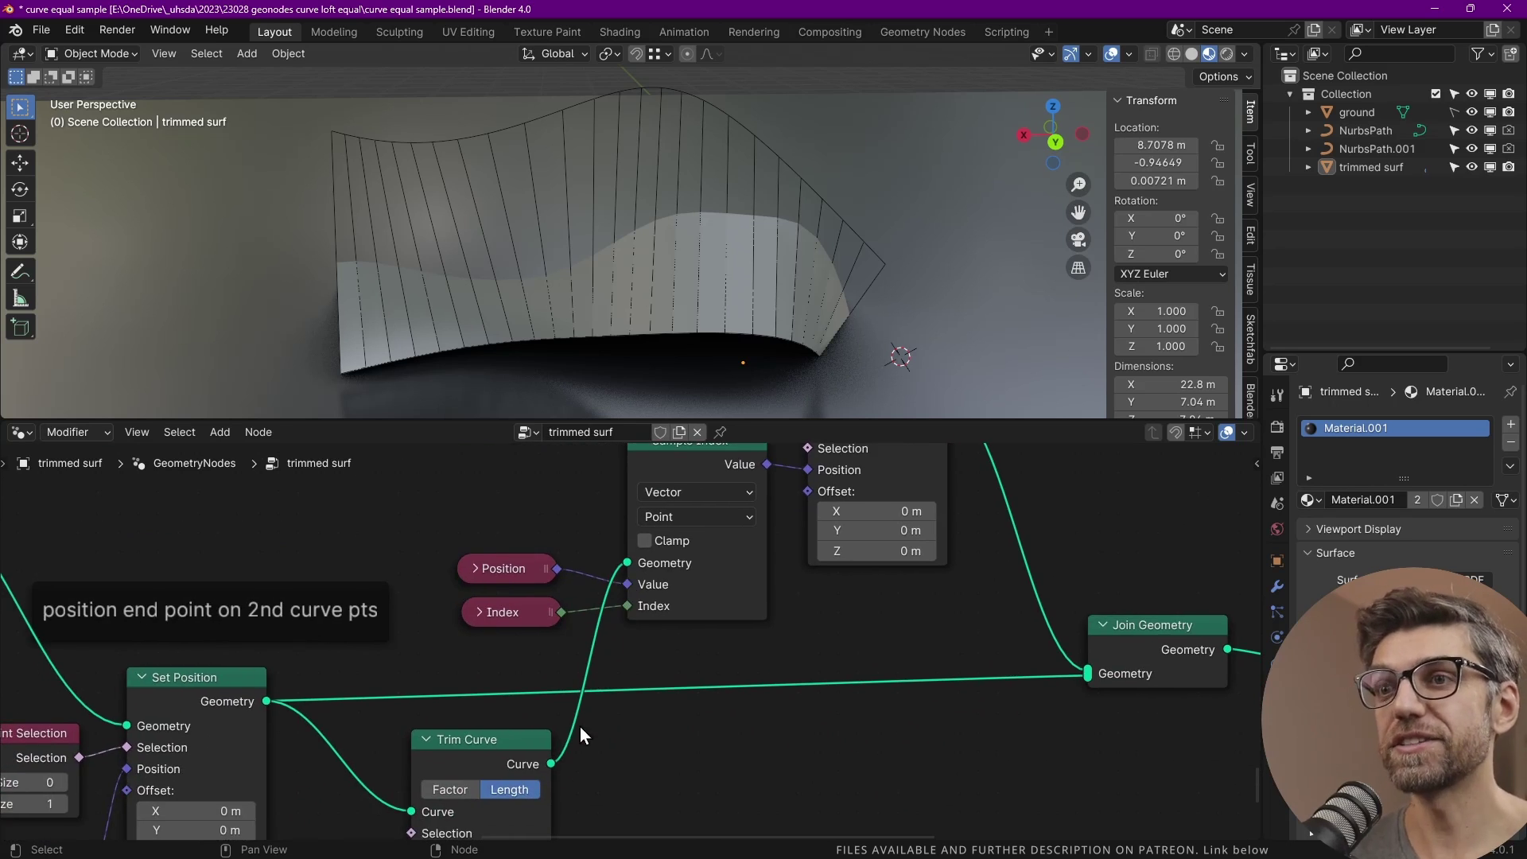
middle_click_drag(516, 722, 529, 621)
middle_click_drag(580, 535, 558, 665)
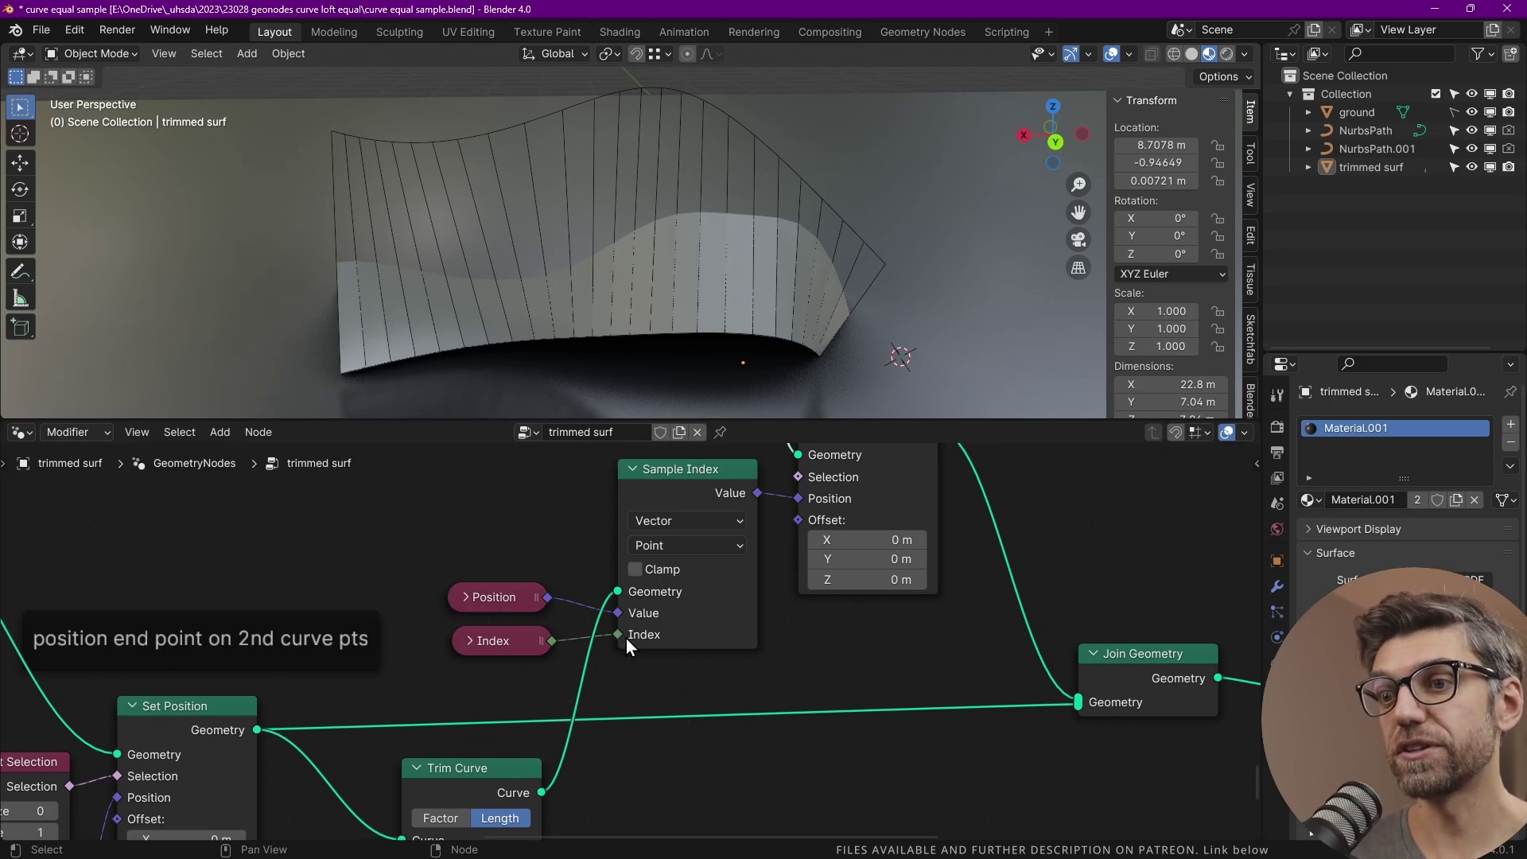
scroll(689, 565, "down", 1)
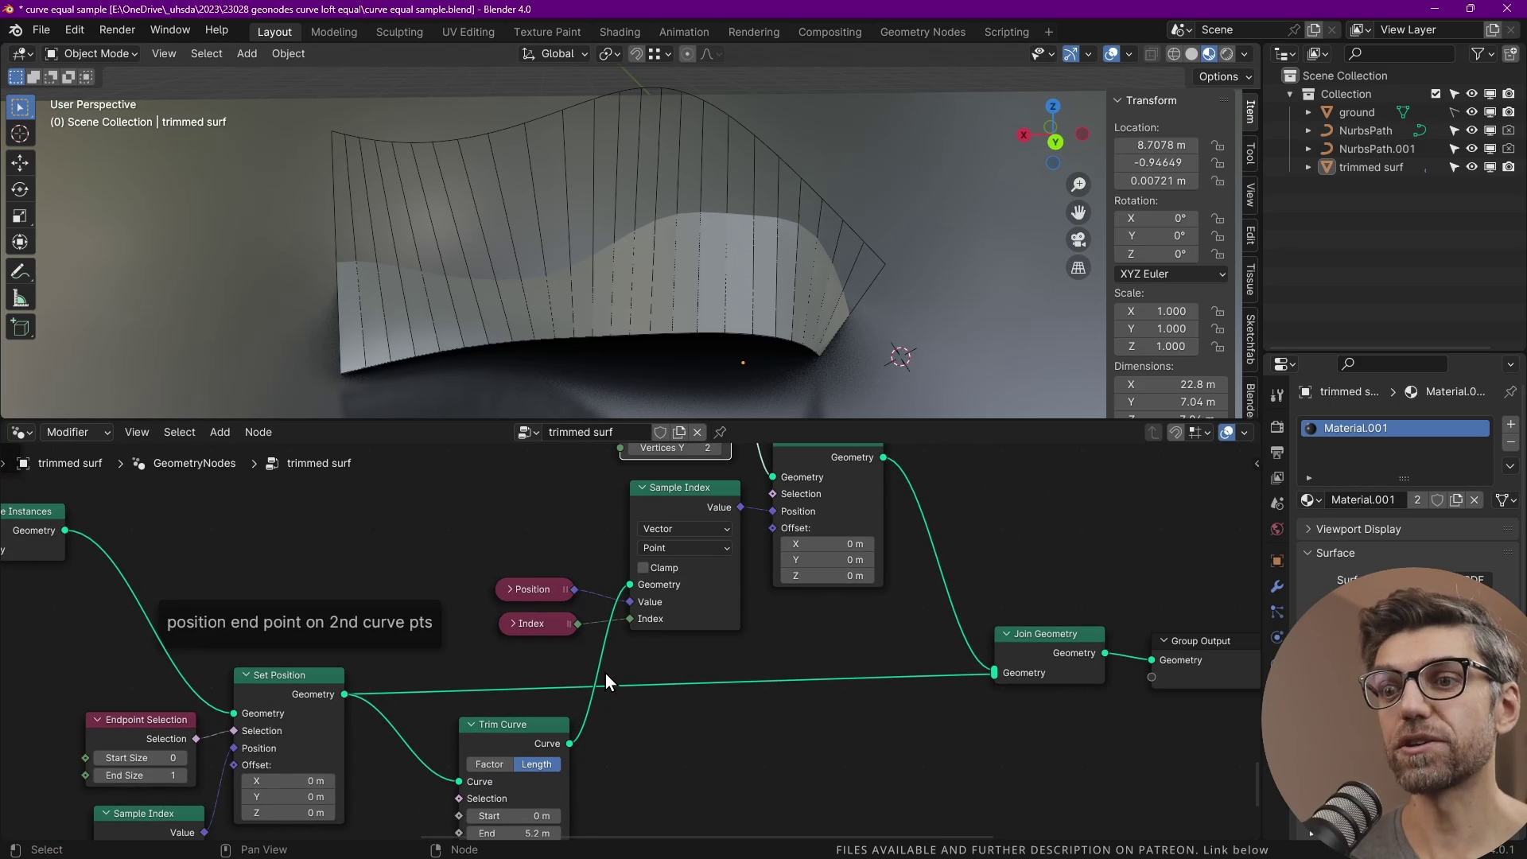
scroll(817, 357, "up", 4)
scroll(805, 319, "down", 3)
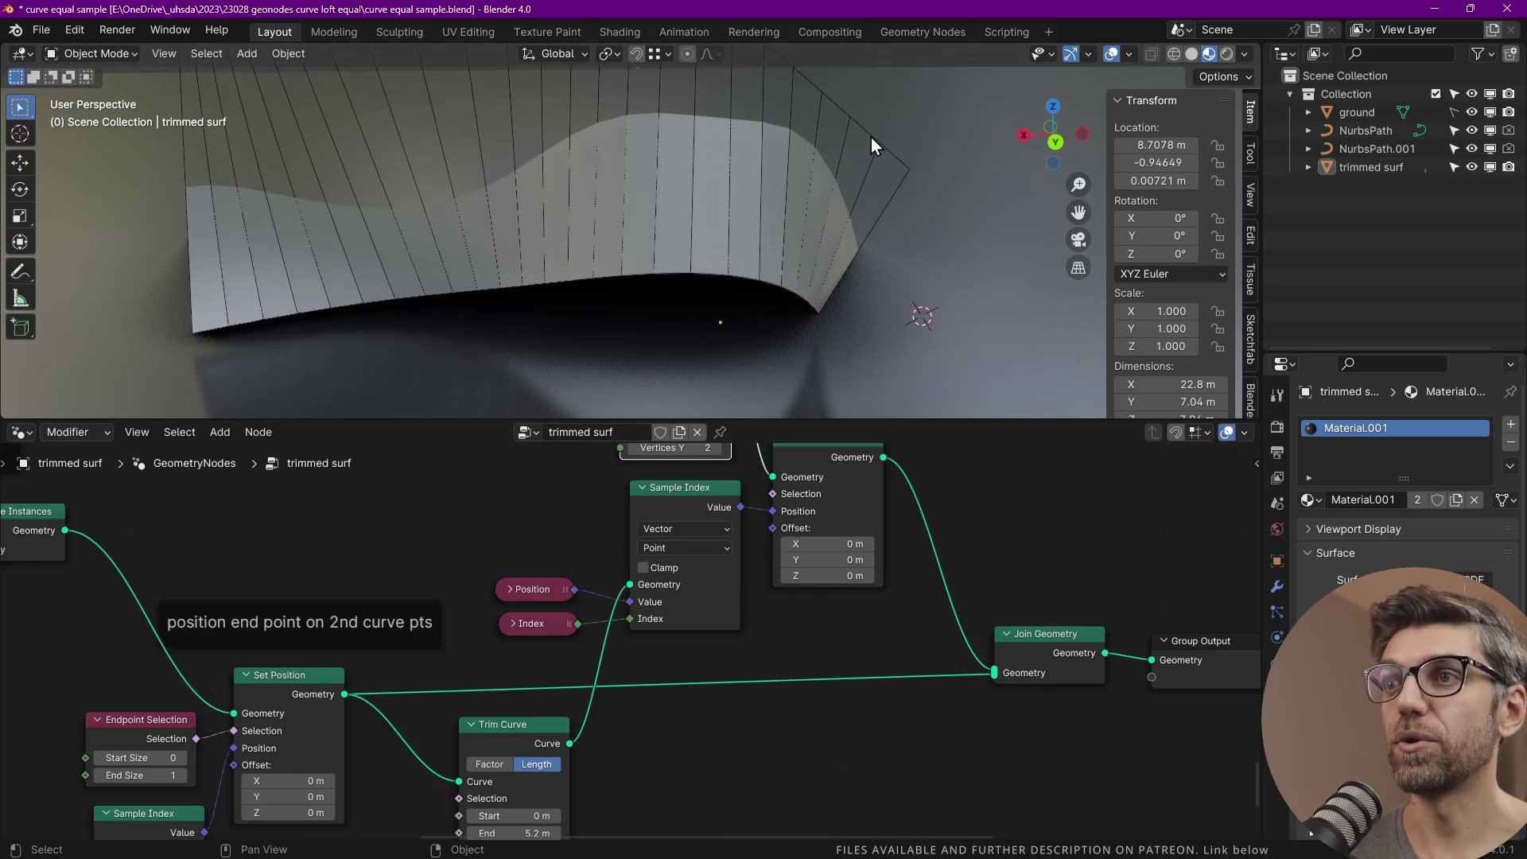
Step: Add a reroute on the link from Set Position to Join Geometry, and cut the link after it
scroll(708, 533, "down", 6)
middle_click_drag(710, 526, 632, 651)
scroll(609, 548, "up", 5)
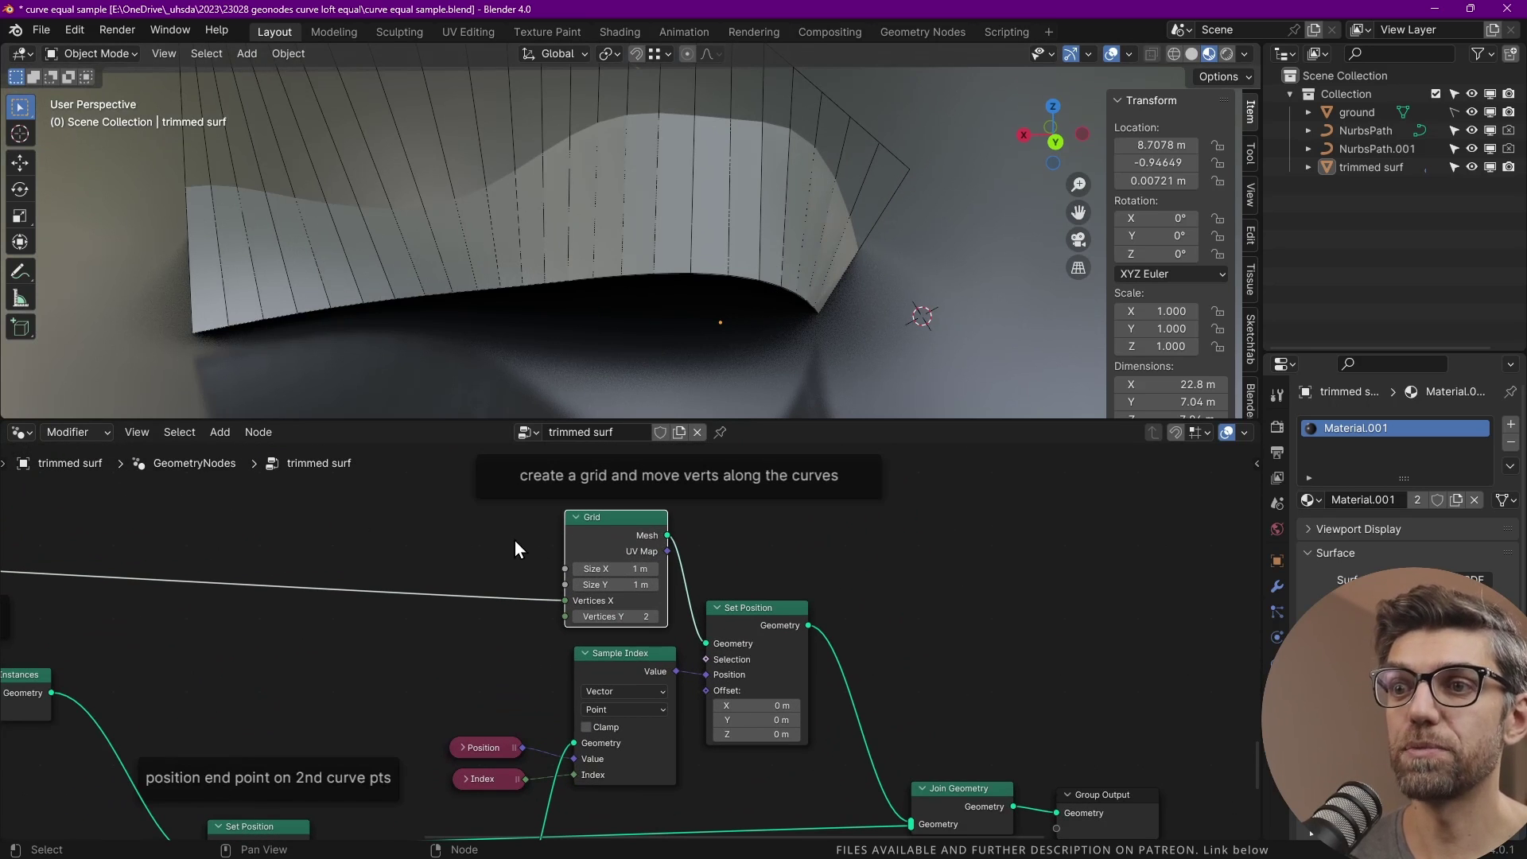
scroll(689, 560, "down", 3)
middle_click_drag(759, 676, 614, 570)
scroll(775, 638, "up", 3)
middle_click_drag(276, 683, 612, 636)
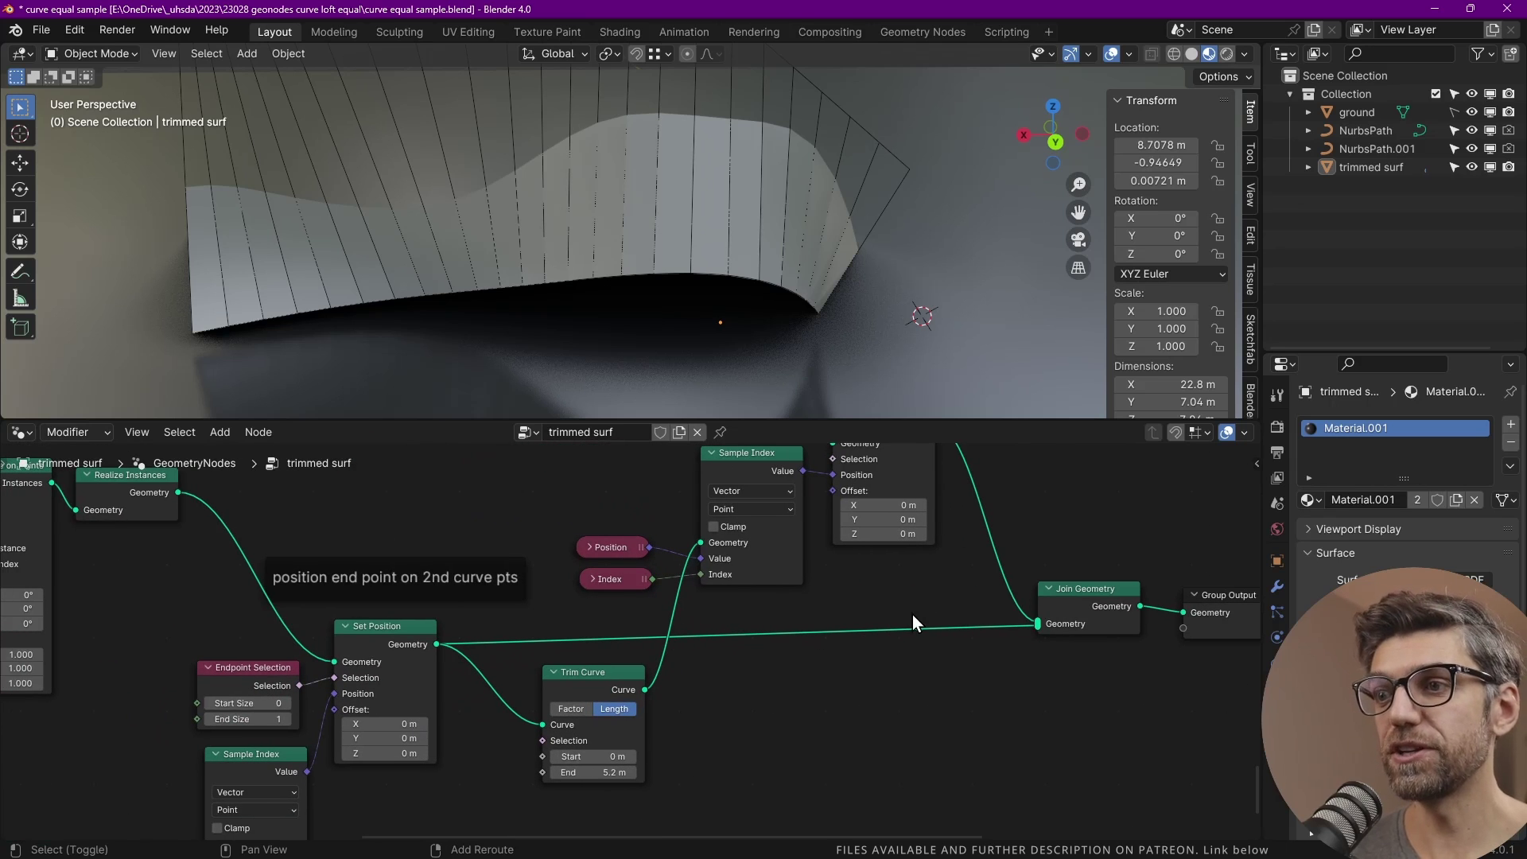
right_click_drag(914, 608, 910, 655, "shift")
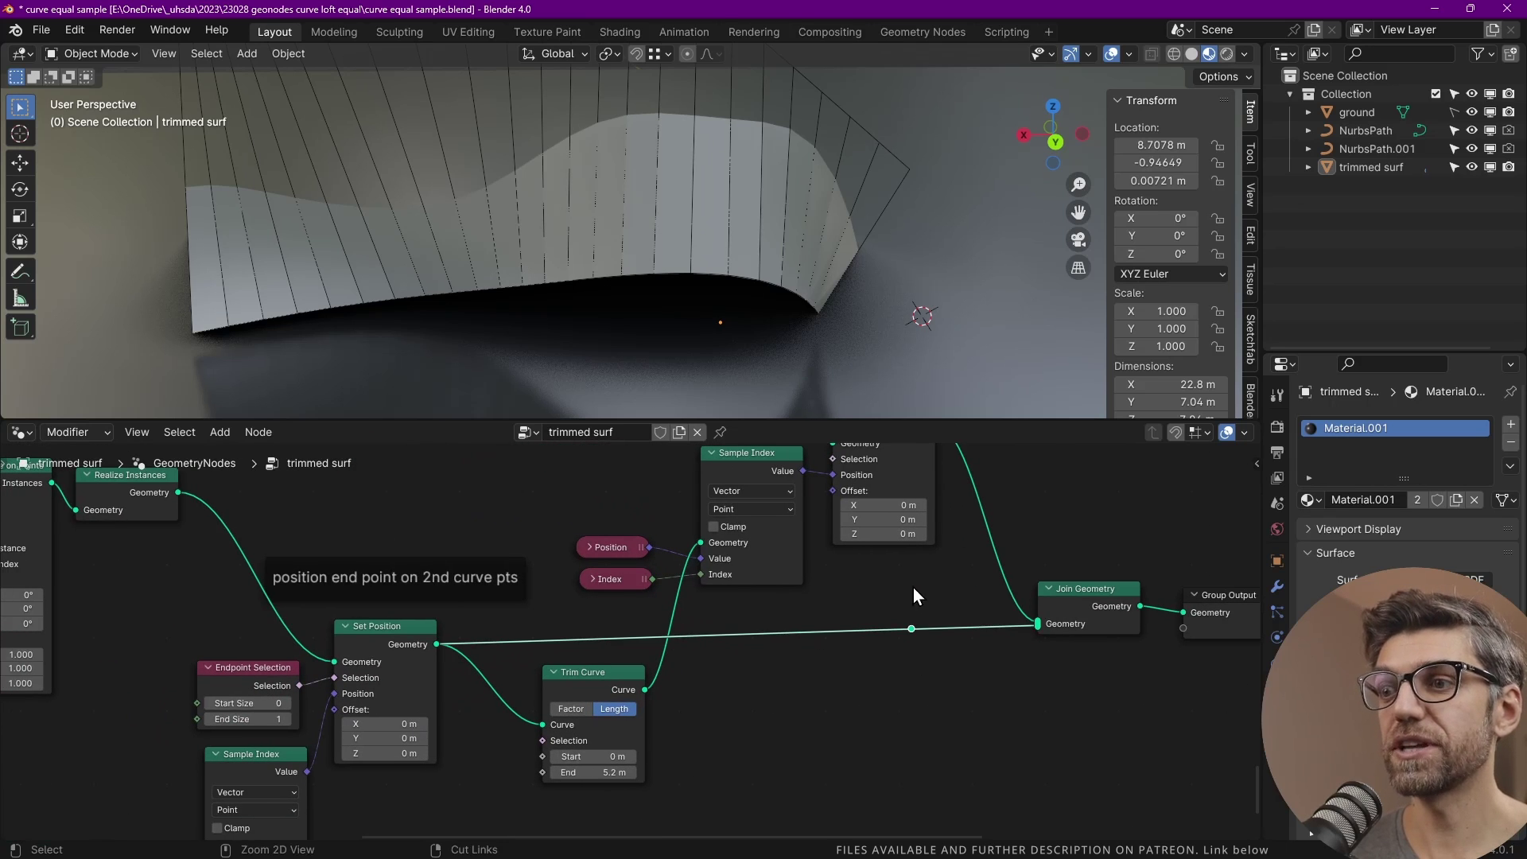
right_click_drag(927, 590, 934, 677, "ctrl")
scroll(707, 231, "down", 4)
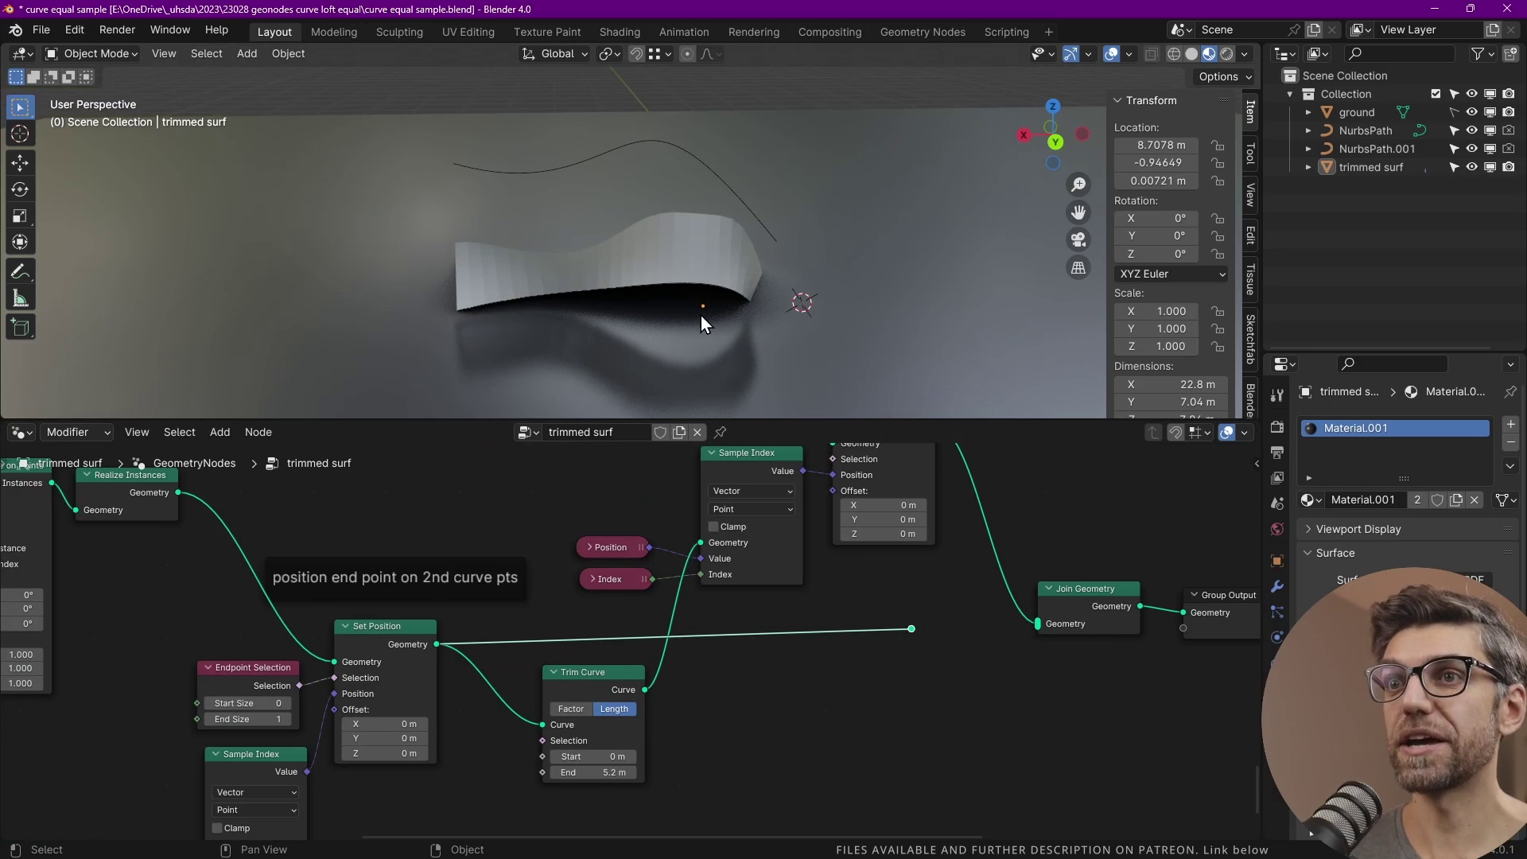
Step: Reconnect the reroute to the Join Geometry input
scroll(945, 616, "up", 2)
left_click_drag(905, 637, 1062, 629)
scroll(715, 584, "down", 5)
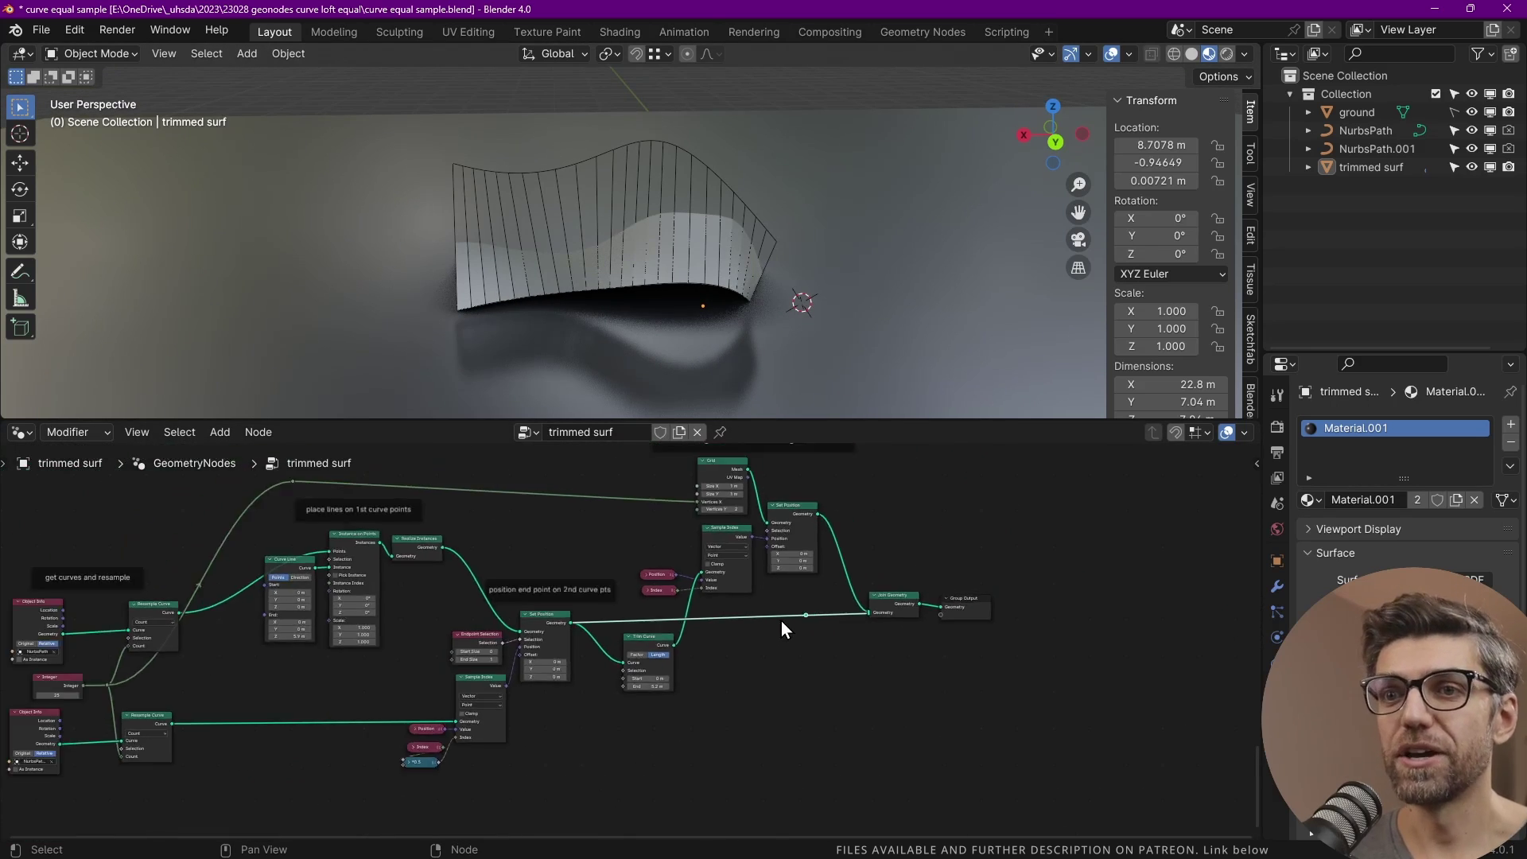
middle_click_drag(674, 668, 750, 682)
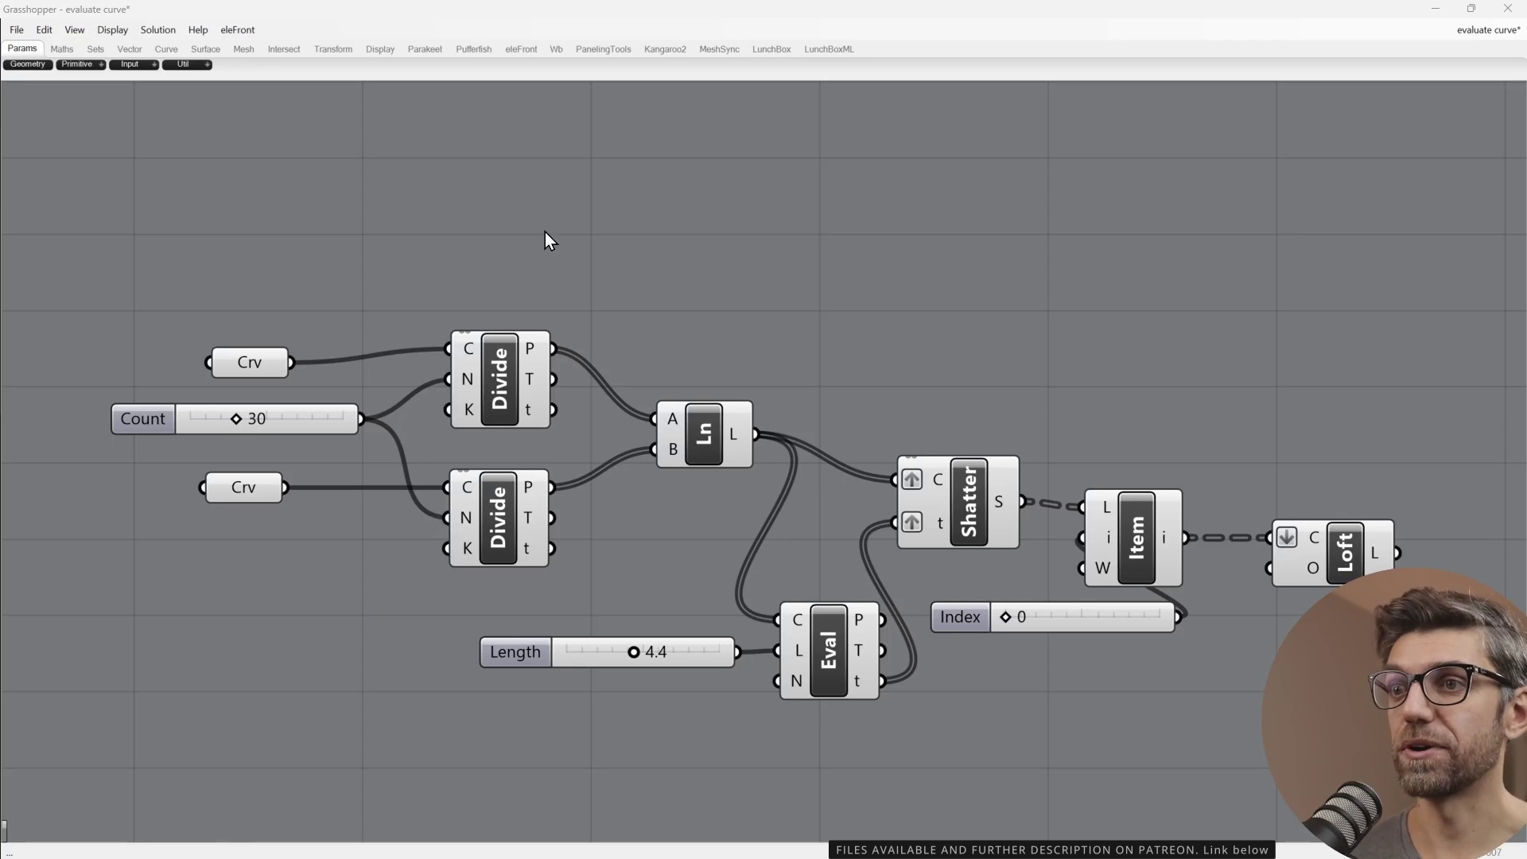
Step: Switch to Grasshopper, reduce the evaluate curve window over the Rhino viewport, and widen it beside the lofted surface
left_click_drag(659, 13, 1153, 267)
scroll(1082, 453, "down", 2)
right_click_drag(1140, 524, 998, 474)
scroll(998, 474, "up", 1)
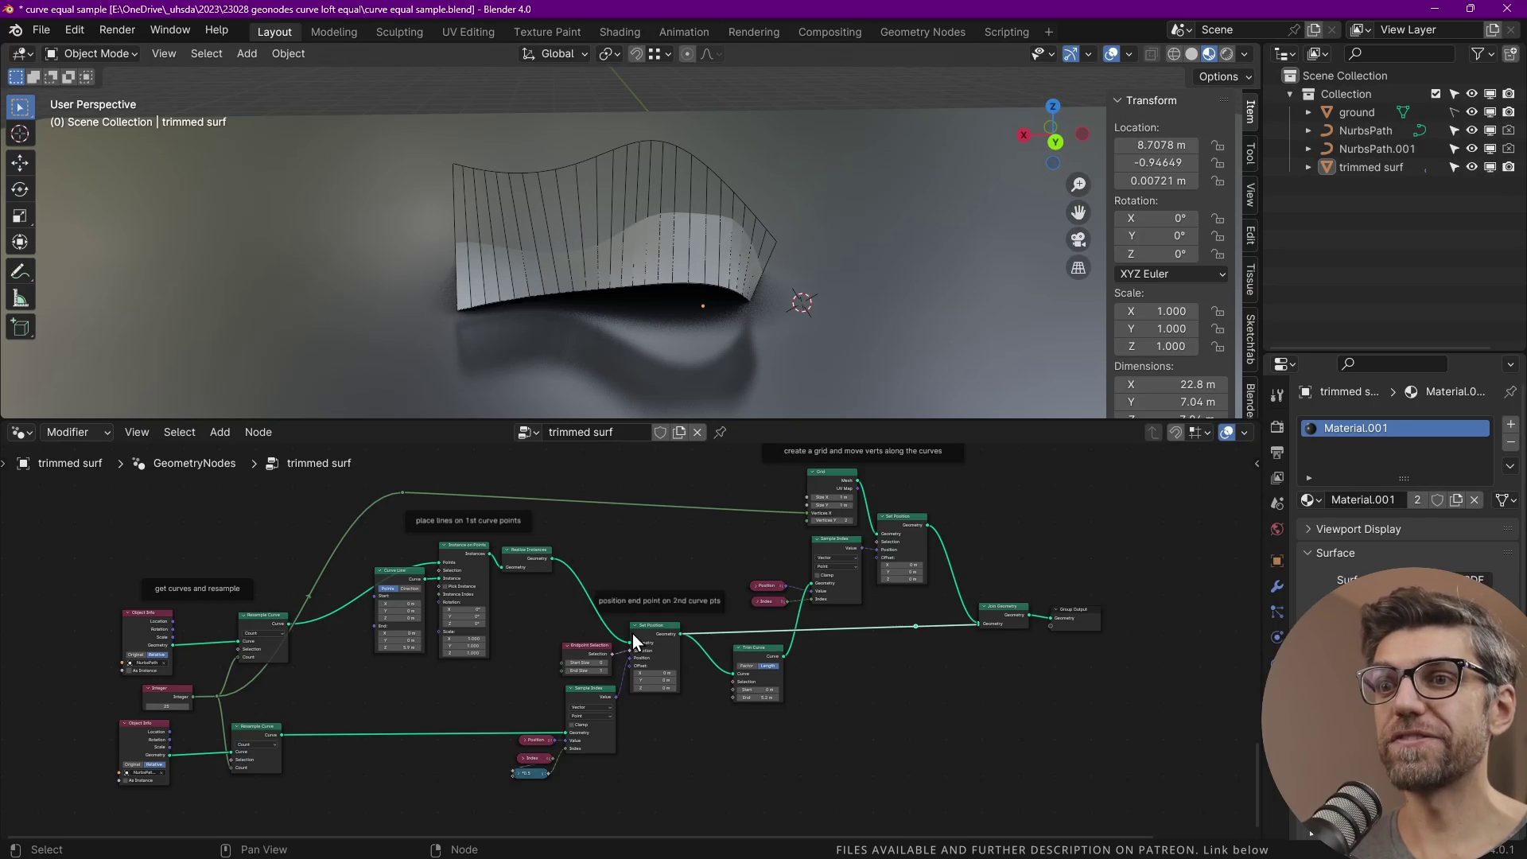
scroll(632, 633, "down", 3)
scroll(508, 684, "up", 4)
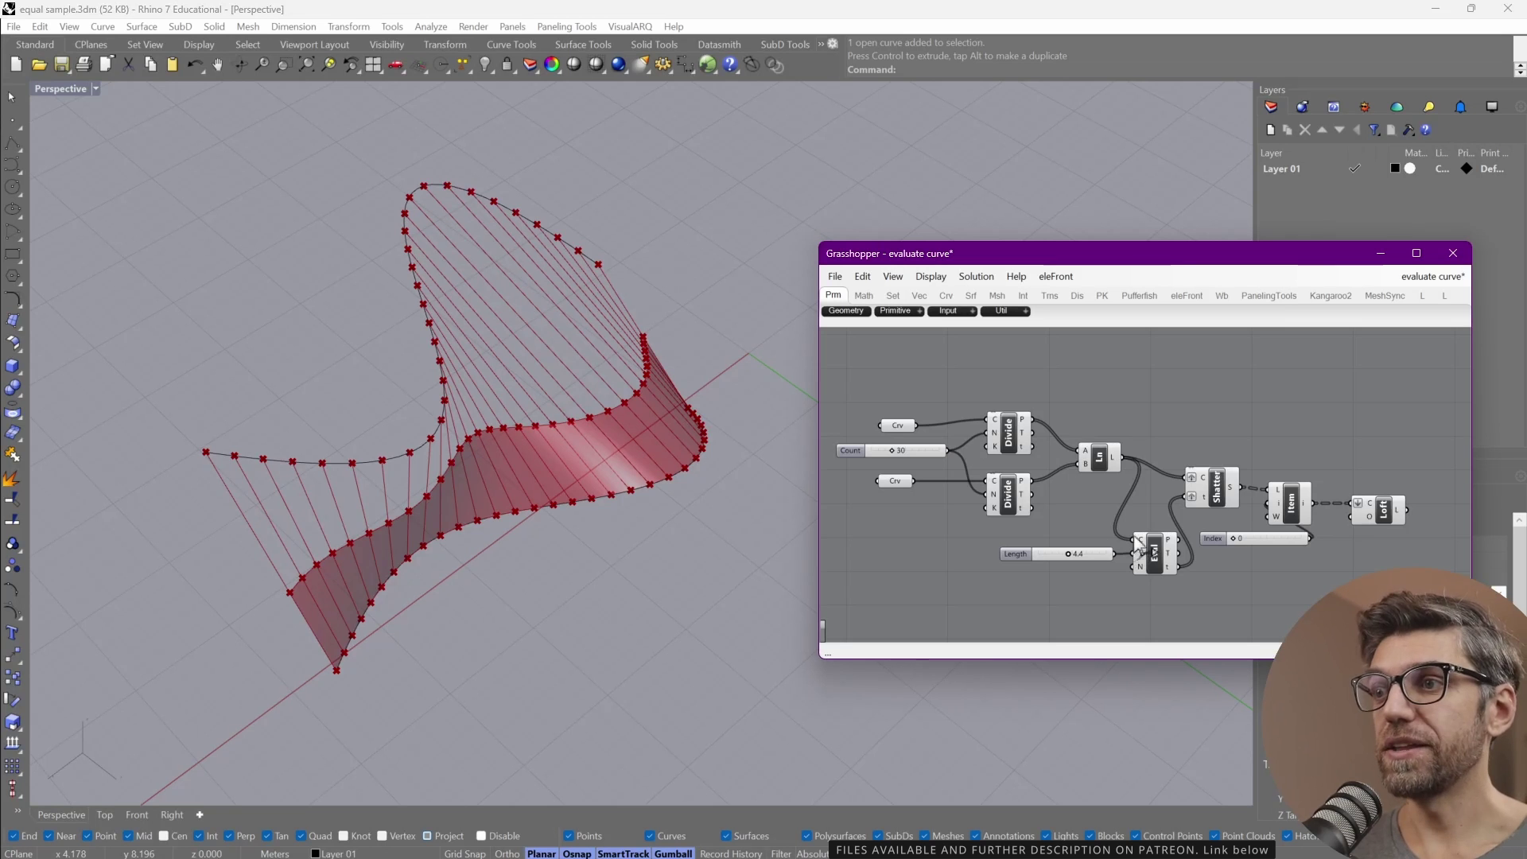
scroll(1036, 533, "up", 5)
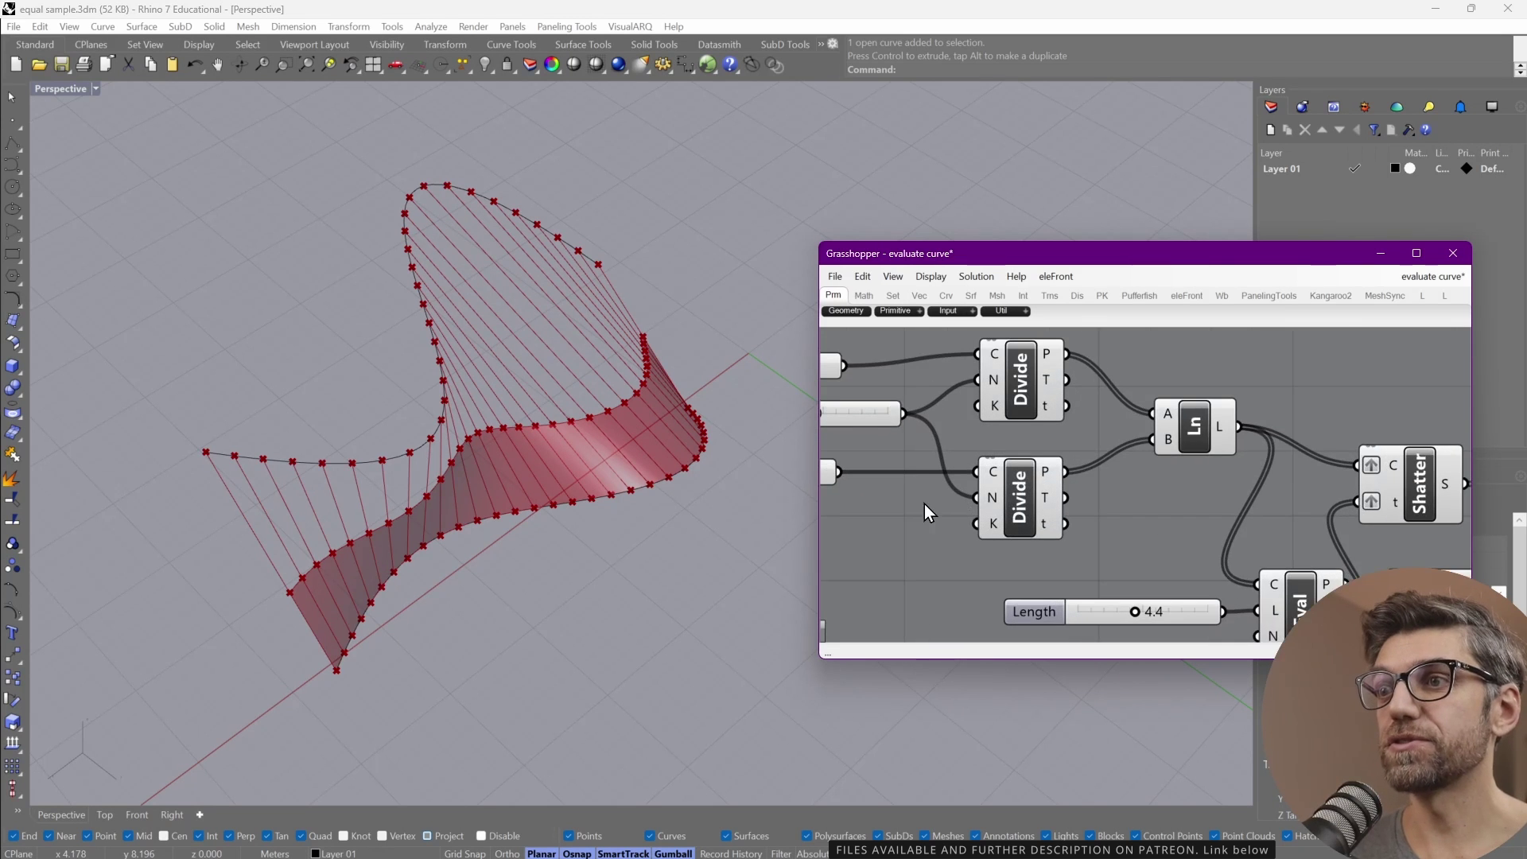
right_click(1036, 533)
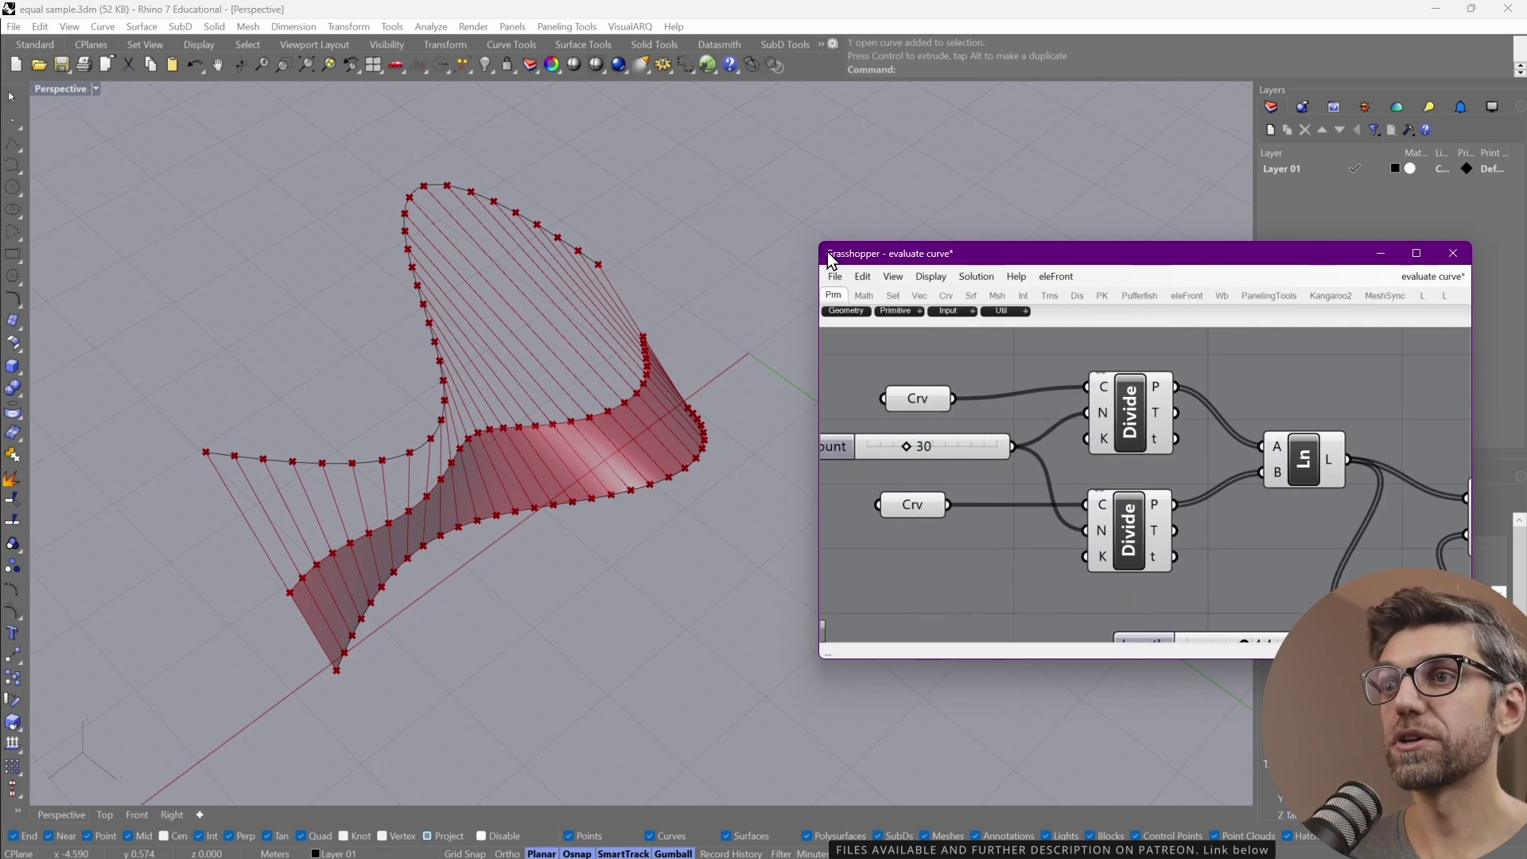
left_click_drag(818, 247, 735, 216)
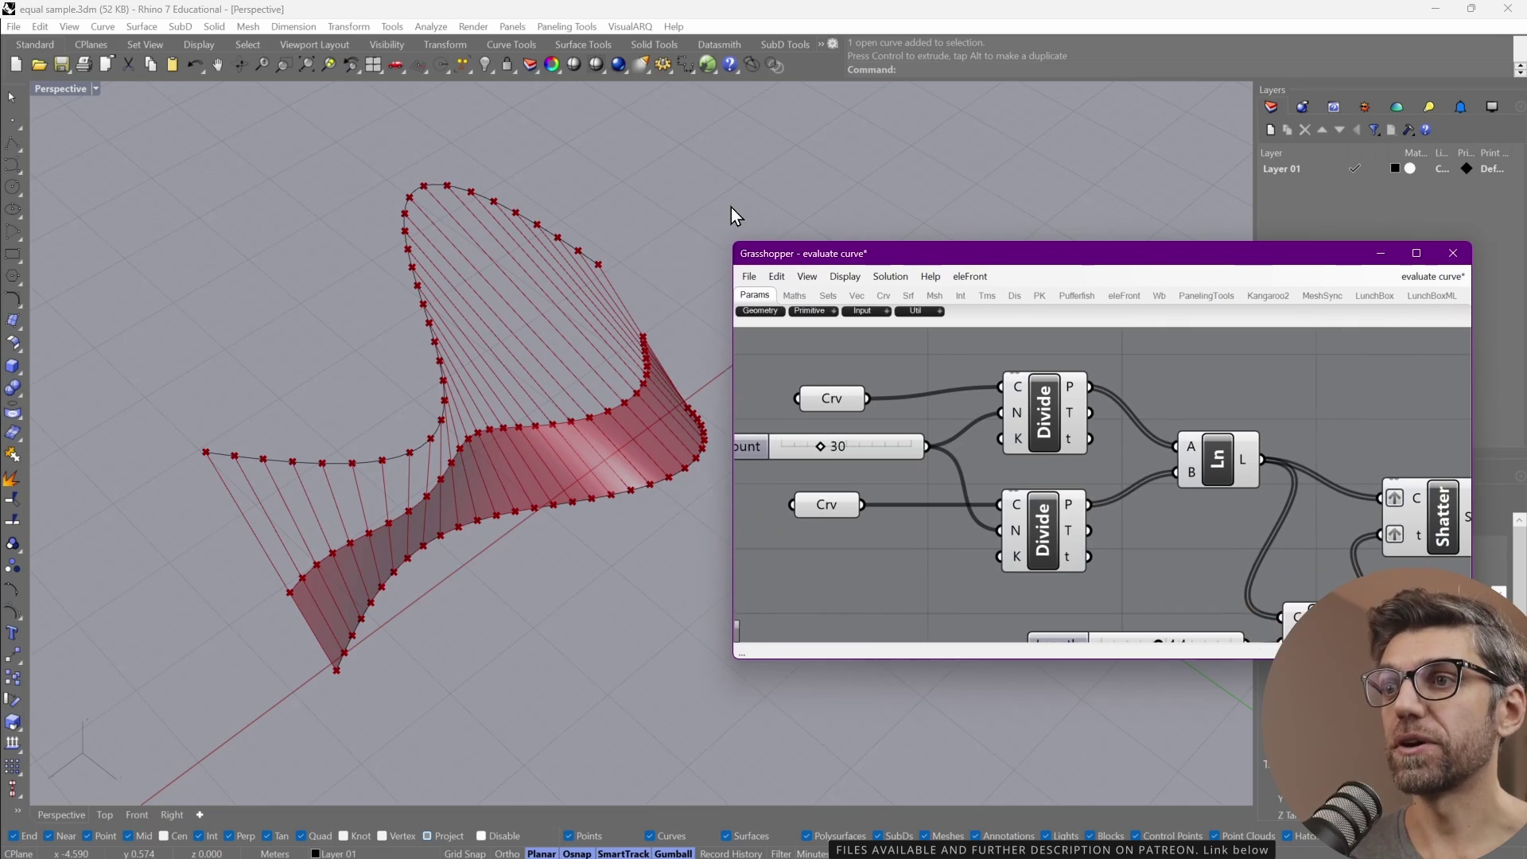
Step: Select the two Crv parameters, both Divide components and the Ln component to inspect their geometry in the Rhino viewport
left_click(830, 395)
left_click(826, 504, "shift")
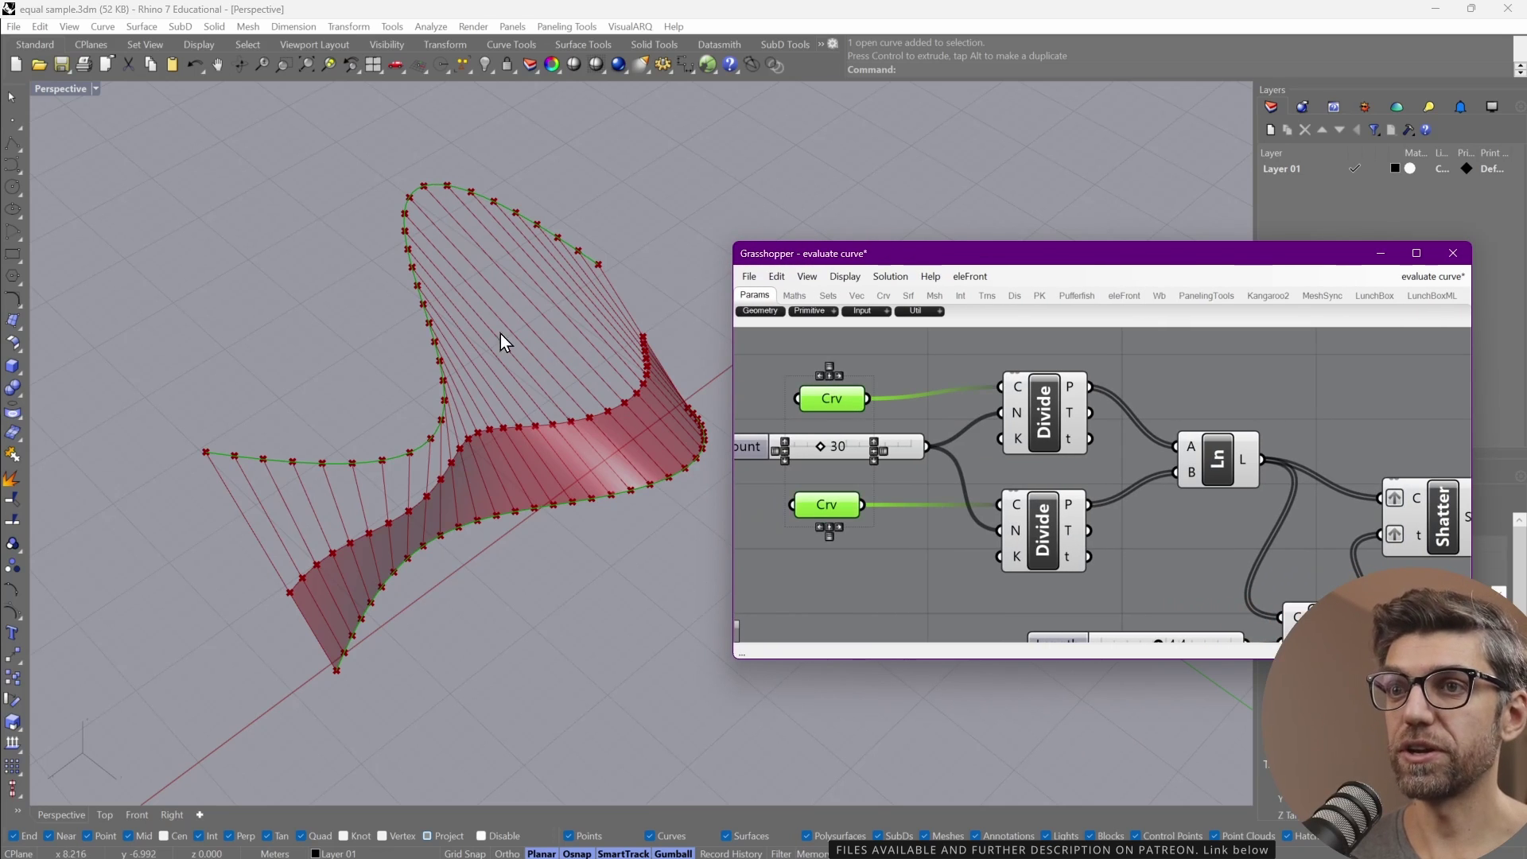
left_click(1041, 418)
left_click(1036, 541)
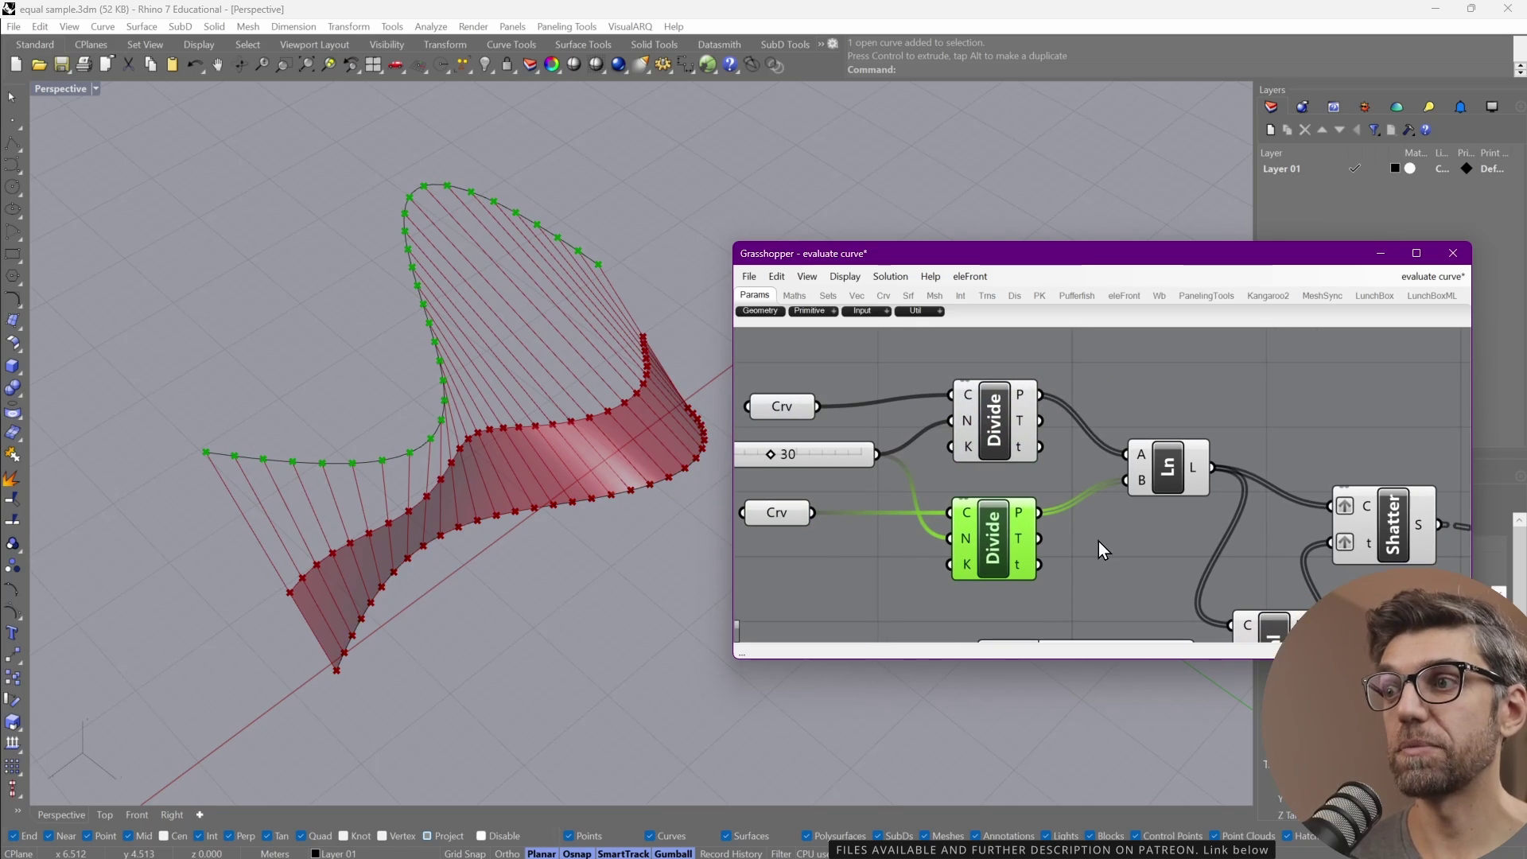
left_click(1166, 474)
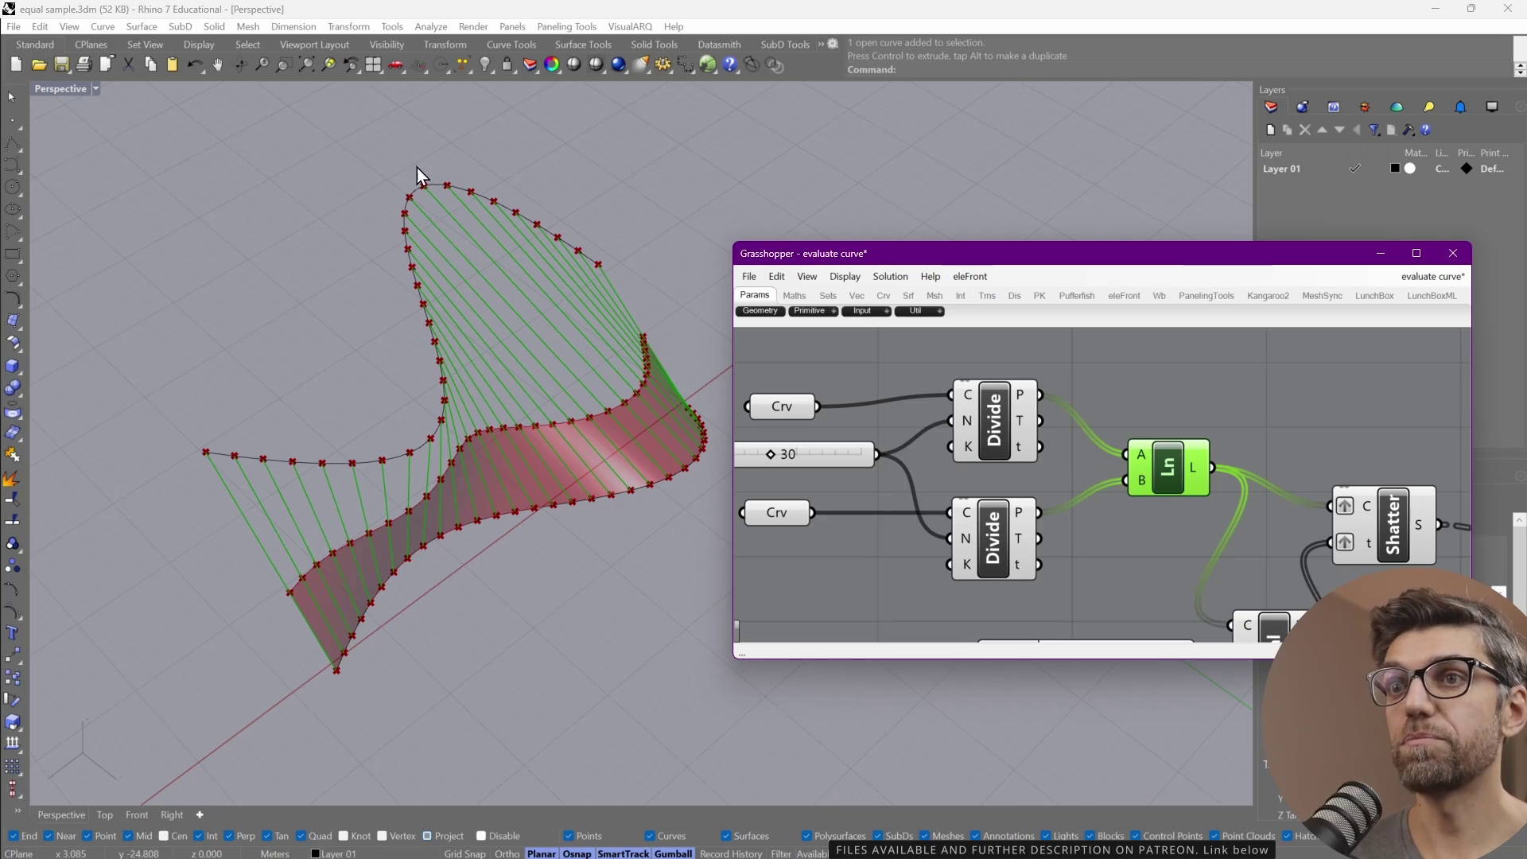
Step: Examine the Length slider feeding the Eval component and the curve parameter values on its t output
scroll(1177, 485, "down", 2)
right_click_drag(1159, 517, 935, 451)
scroll(966, 453, "up", 2)
right_click_drag(1060, 543, 1051, 477)
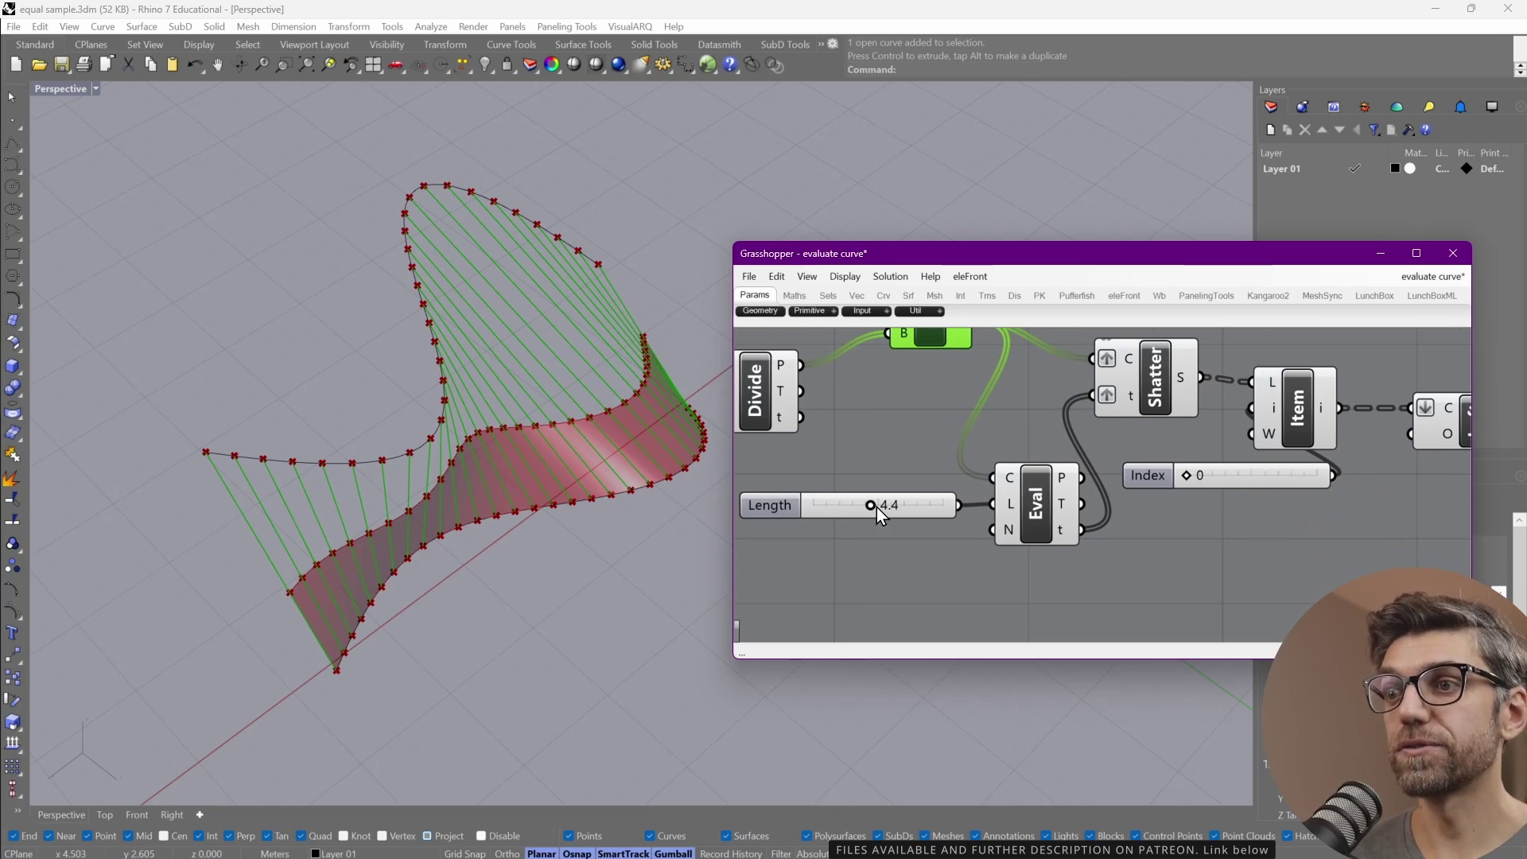
mouse_move(1062, 536)
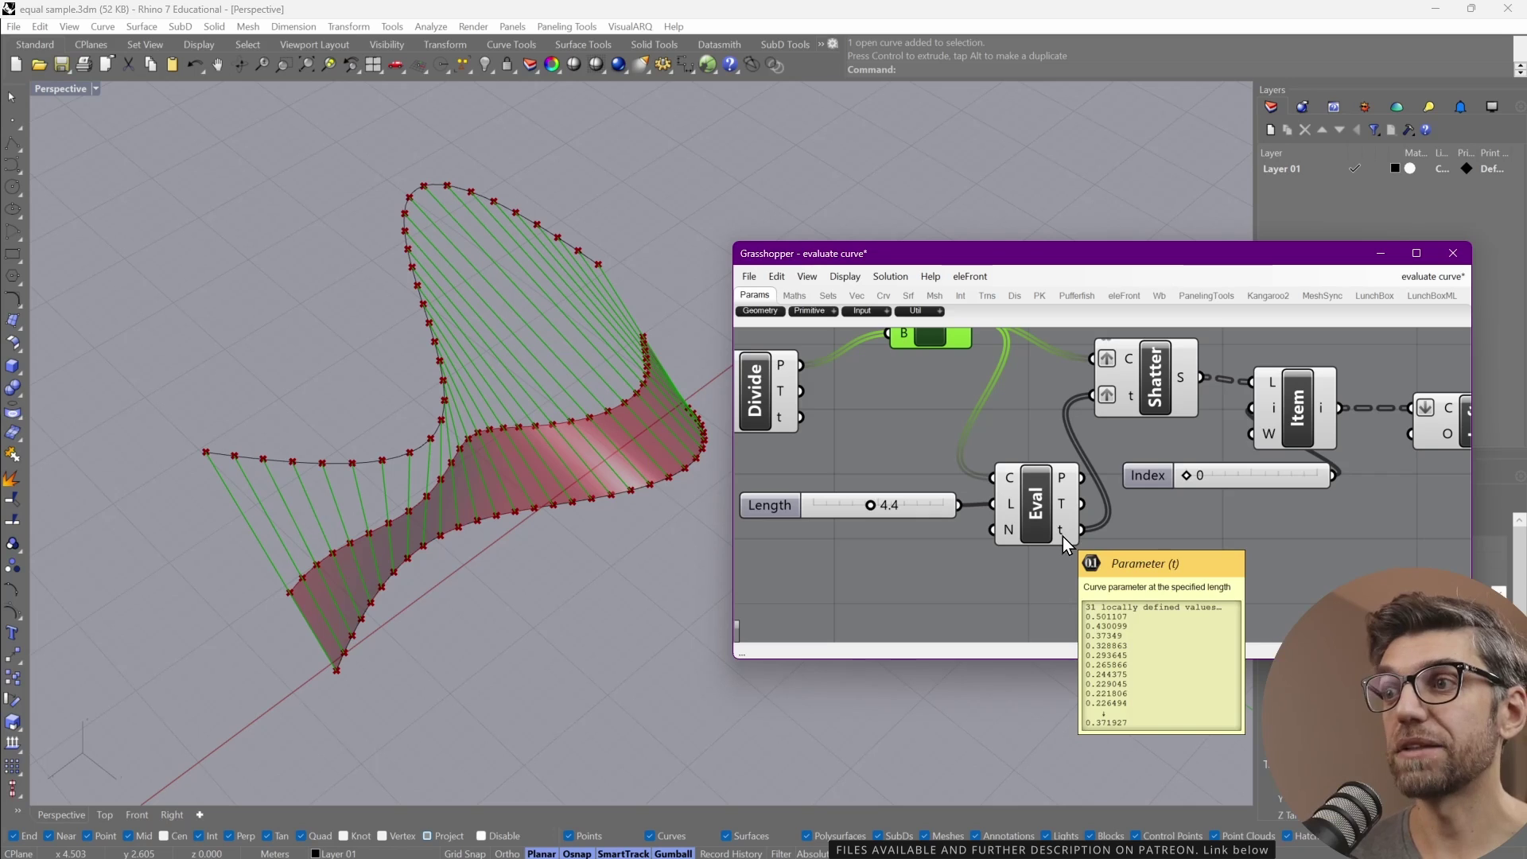
Step: Follow the Shatter component's inputs back to the Length slider, and examine its segment output into the Item component
right_click_drag(1068, 434, 879, 512)
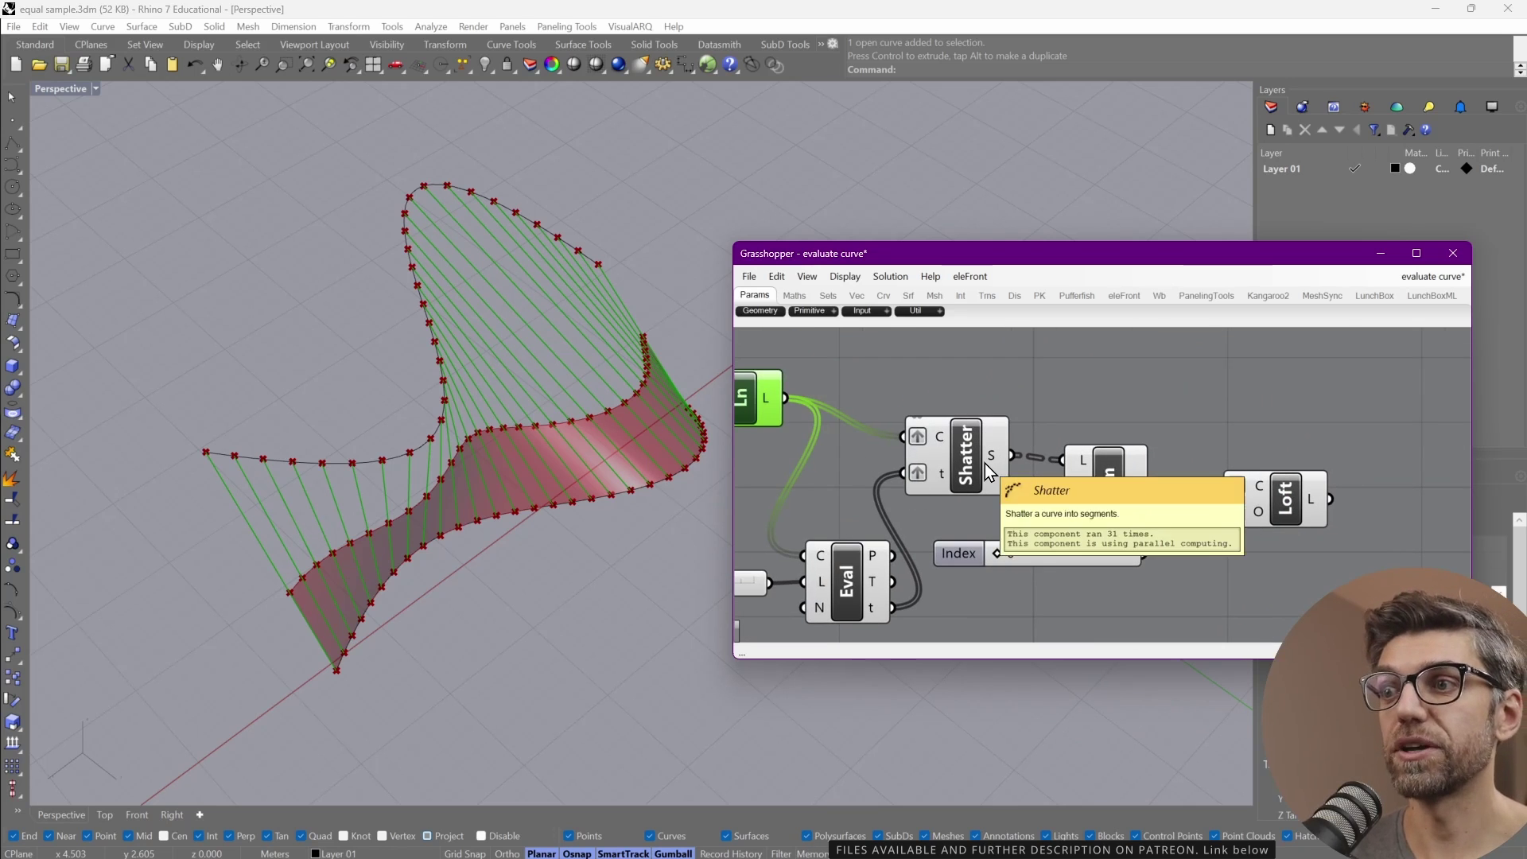
mouse_move(985, 466)
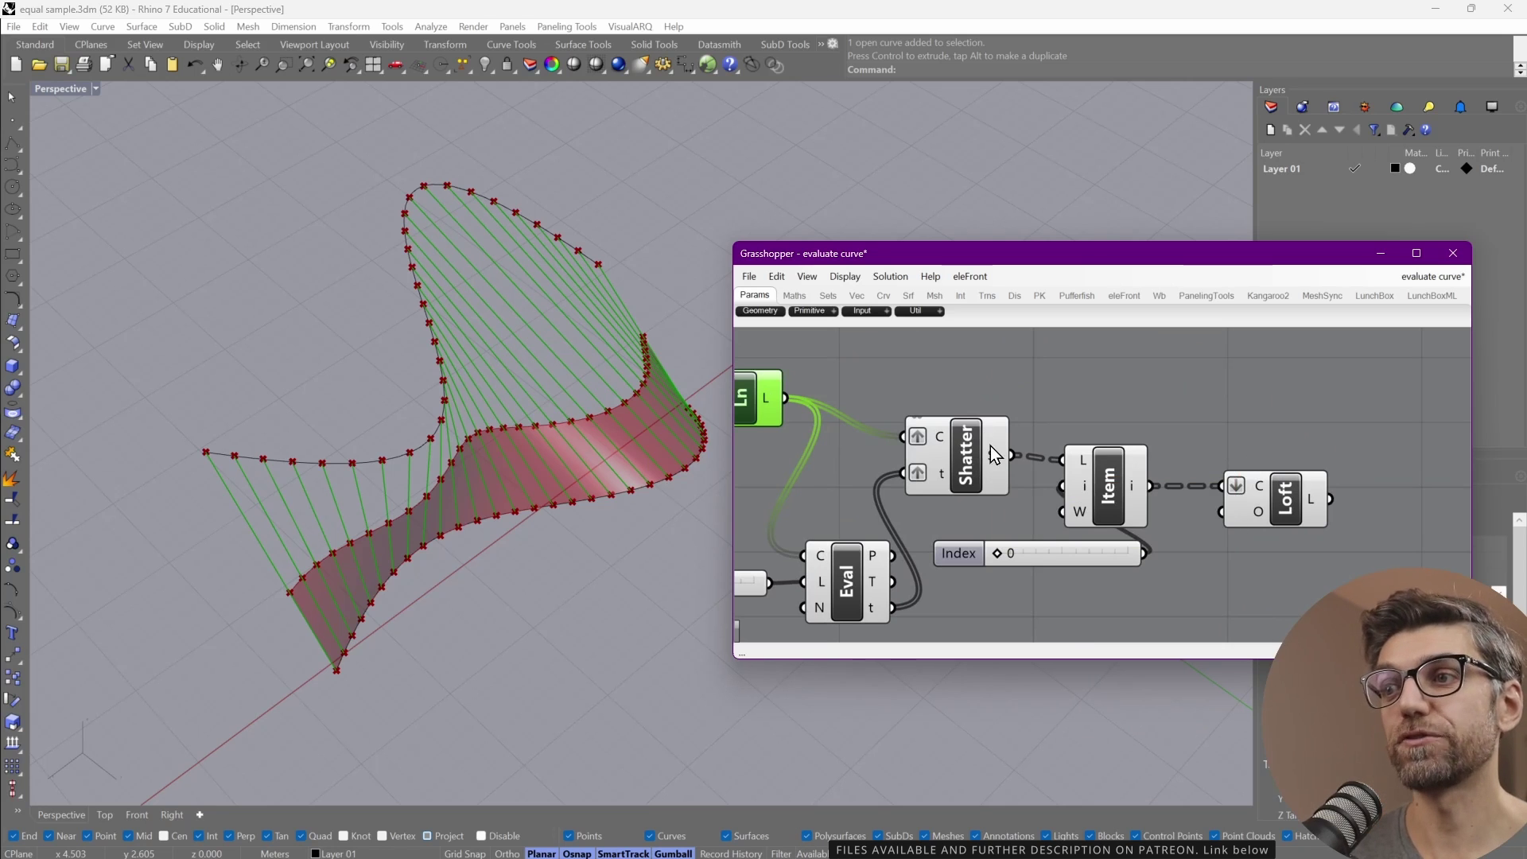
right_click_drag(829, 571, 1026, 491)
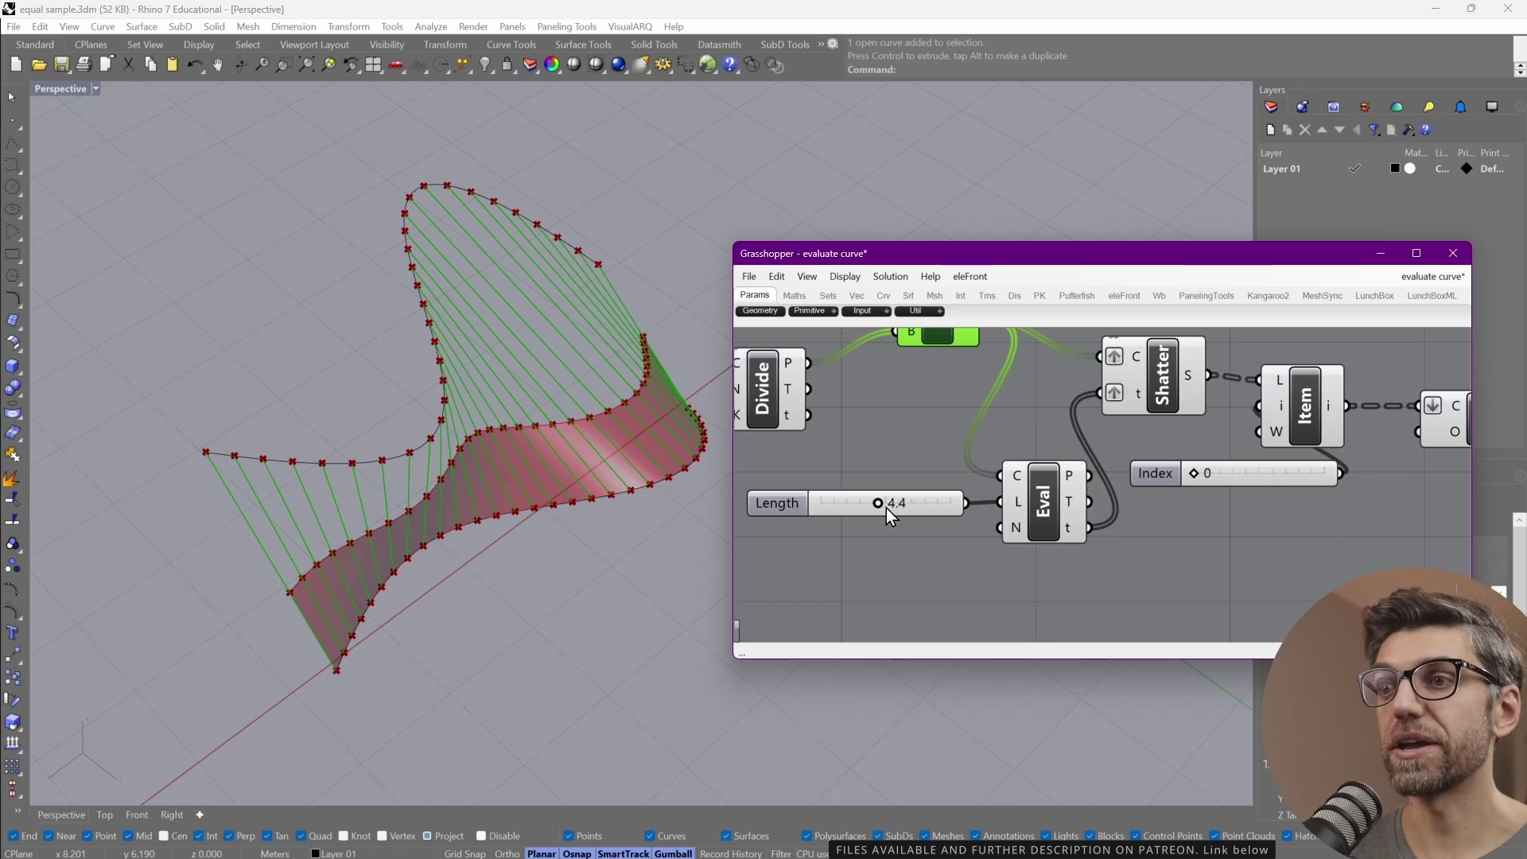
mouse_move(882, 513)
left_mouse_down()
mouse_move(855, 512)
mouse_move(938, 512)
mouse_move(875, 504)
left_mouse_up()
scroll(1037, 466, "up", 3)
right_click_drag(1280, 334, 914, 420)
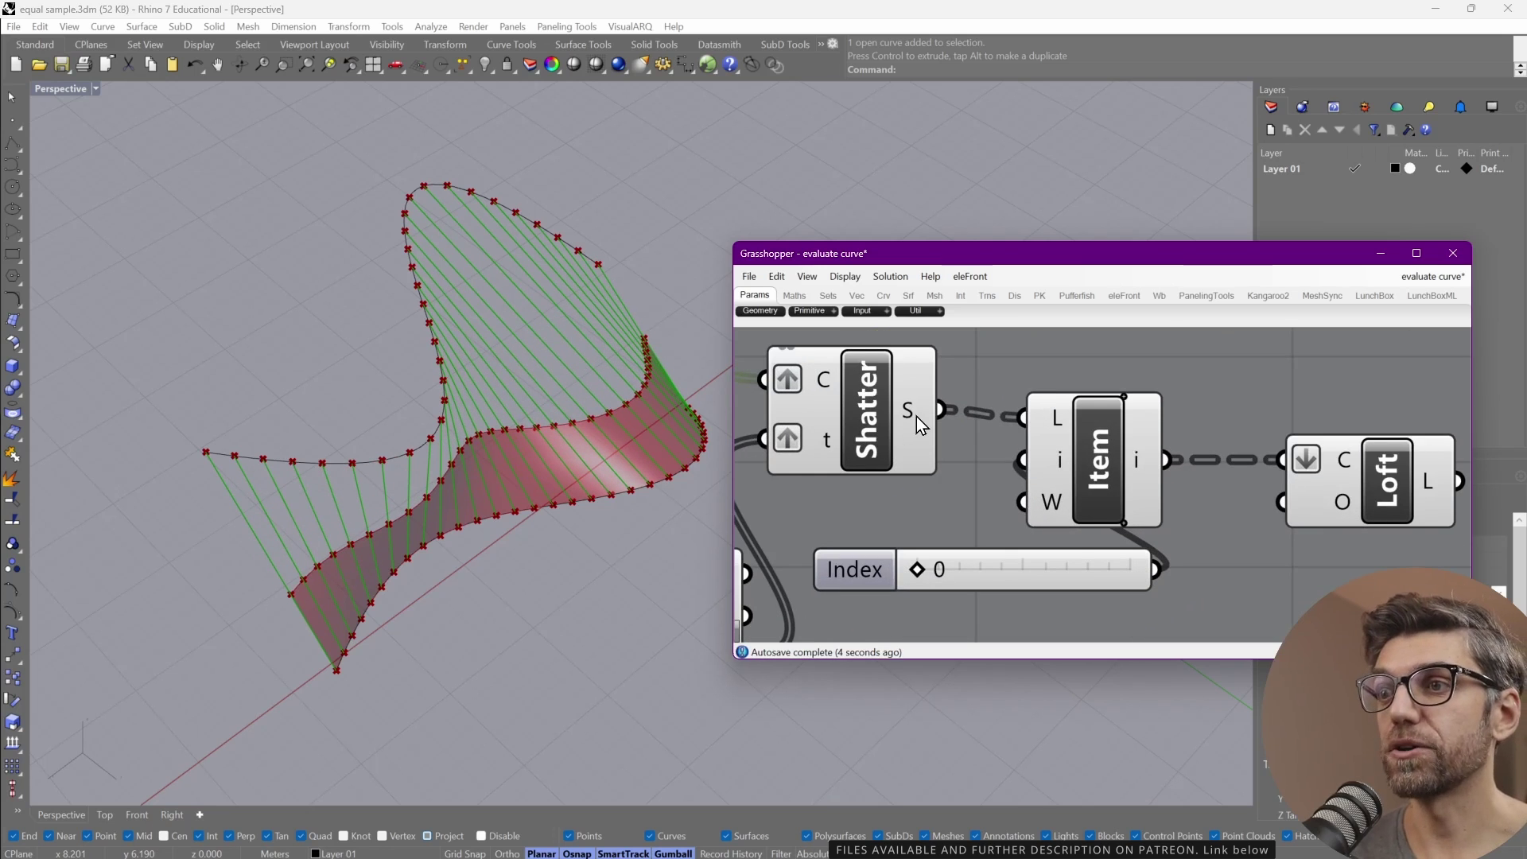
mouse_move(916, 416)
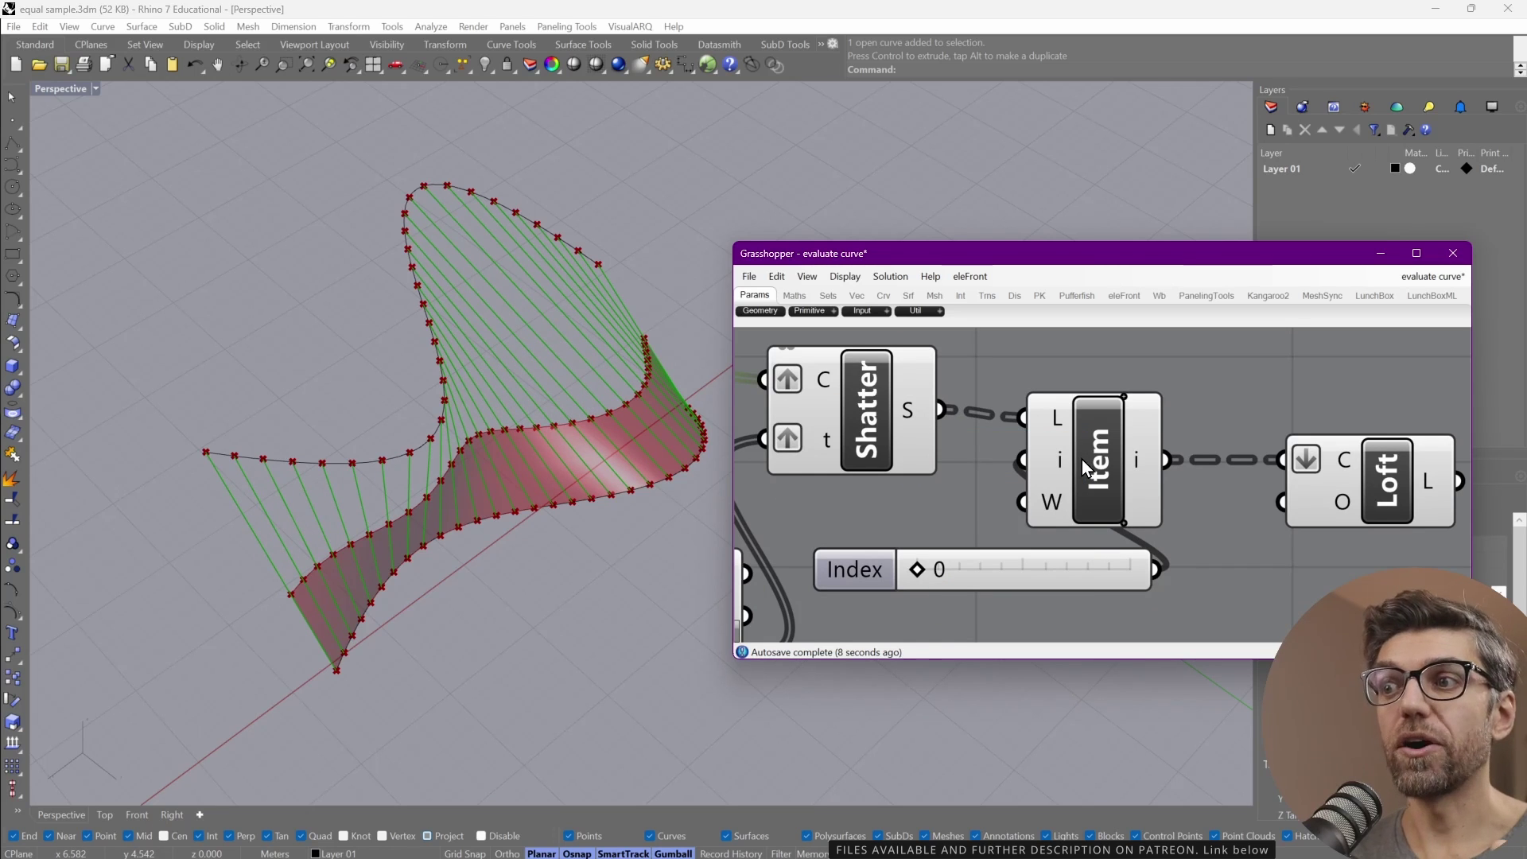
right_click_drag(1076, 470, 947, 493)
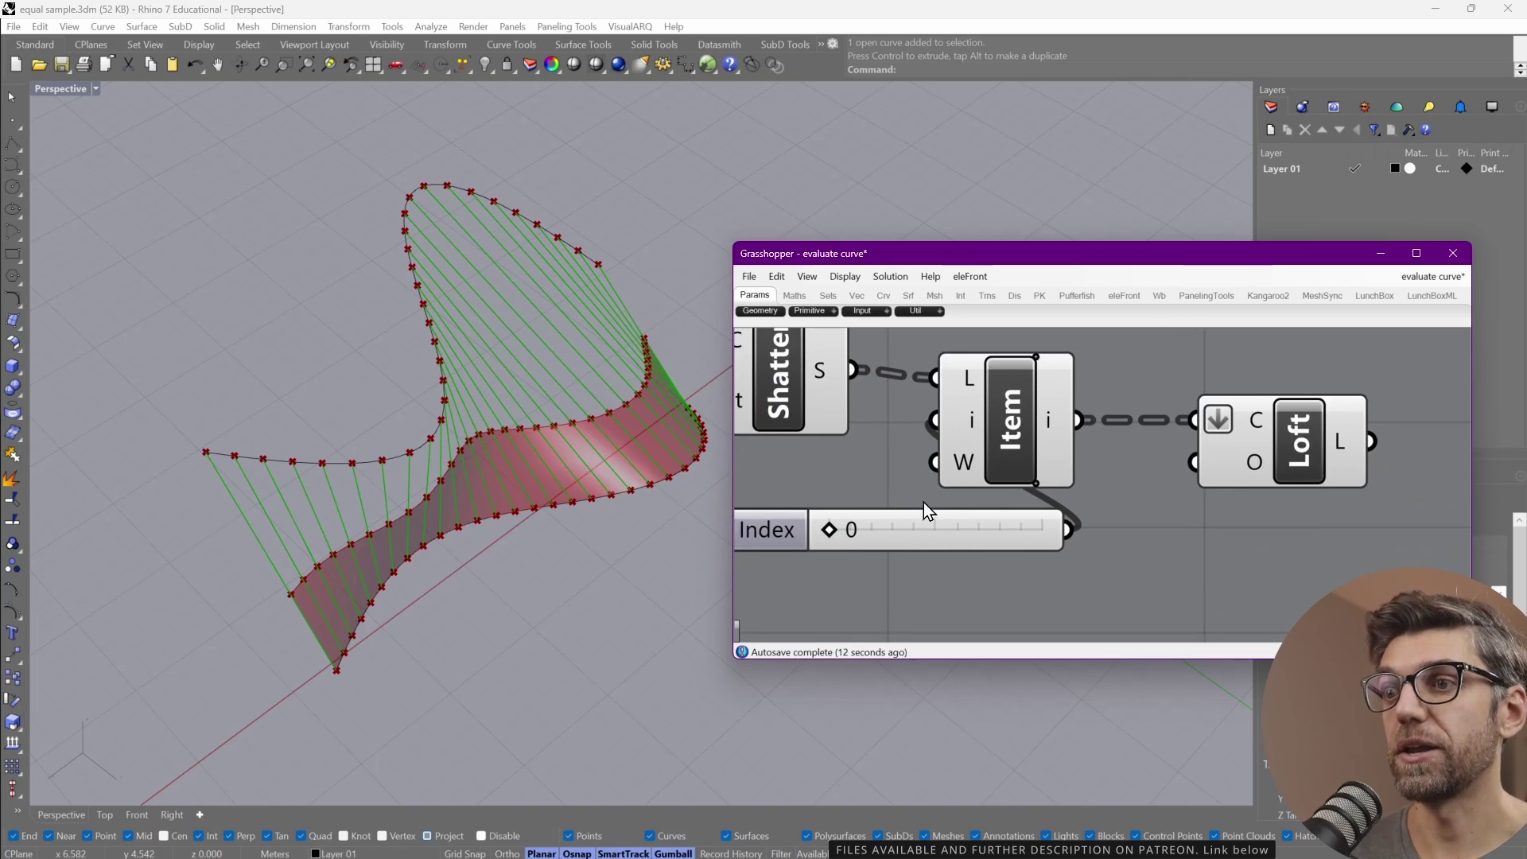
Step: Add a number slider, and connect the Index slider at 1 to the Item component's i input
scroll(871, 542, "up", 2)
double_click(886, 595)
type("1")
key("Return")
left_click_drag(1124, 590, 965, 366)
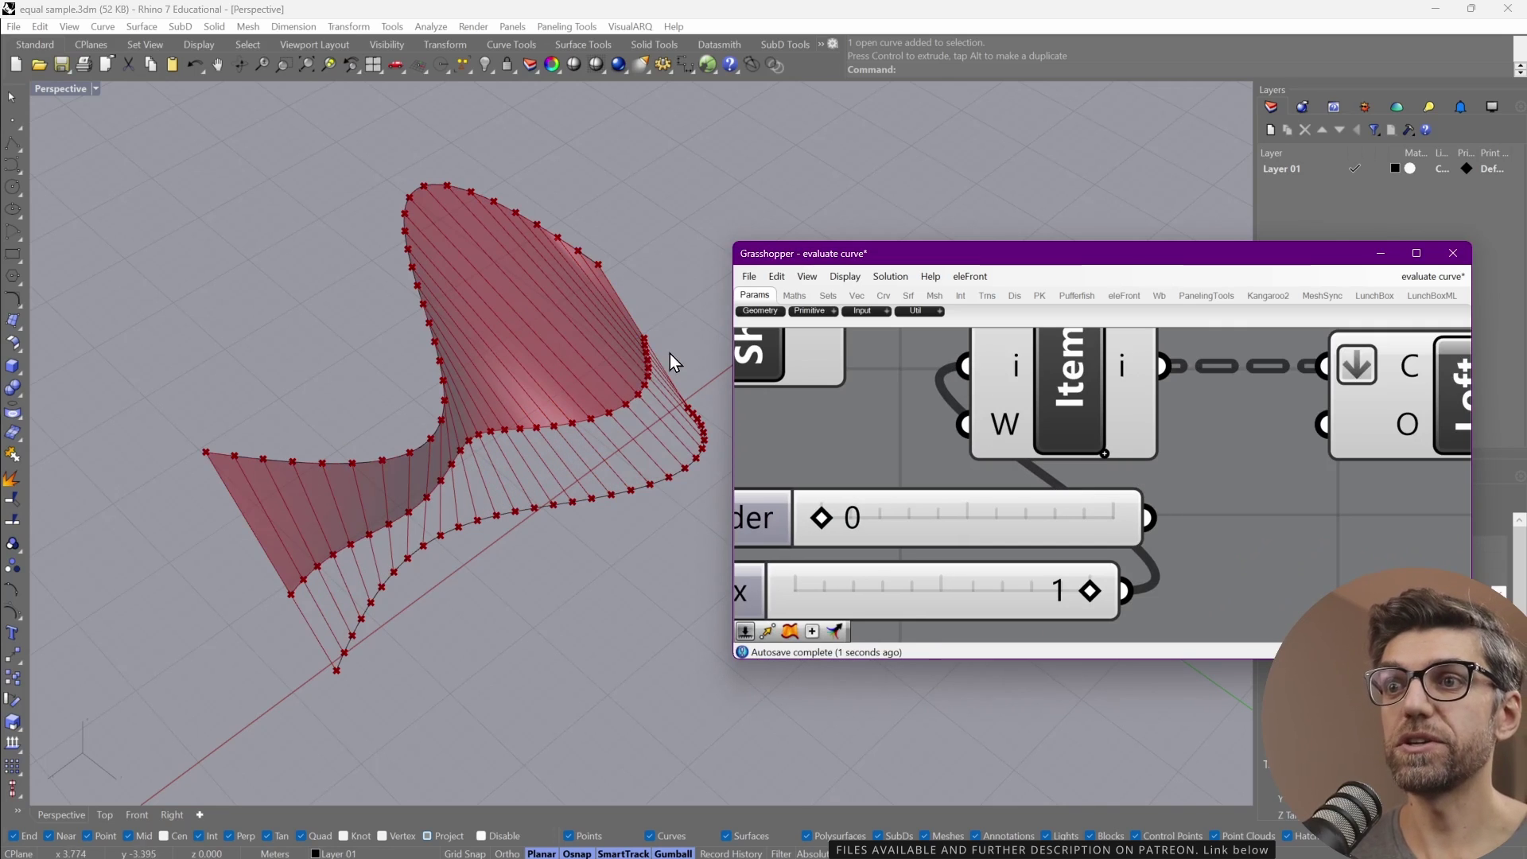
Step: Delete the extra number slider above the Index slider, and return the Index slider to 0
left_click(917, 515)
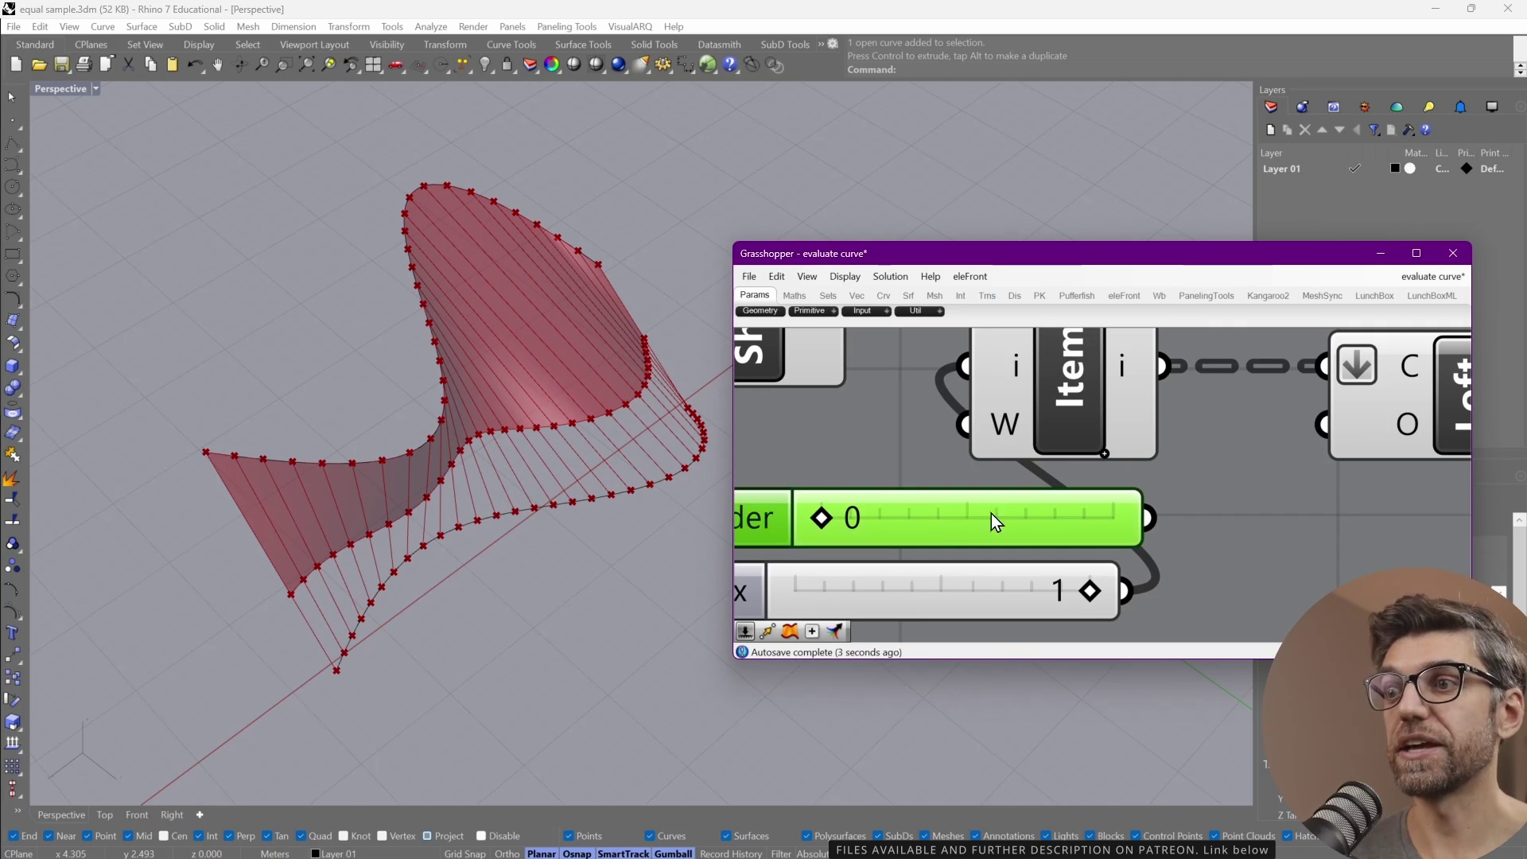
key("Delete")
scroll(1022, 507, "down", 2)
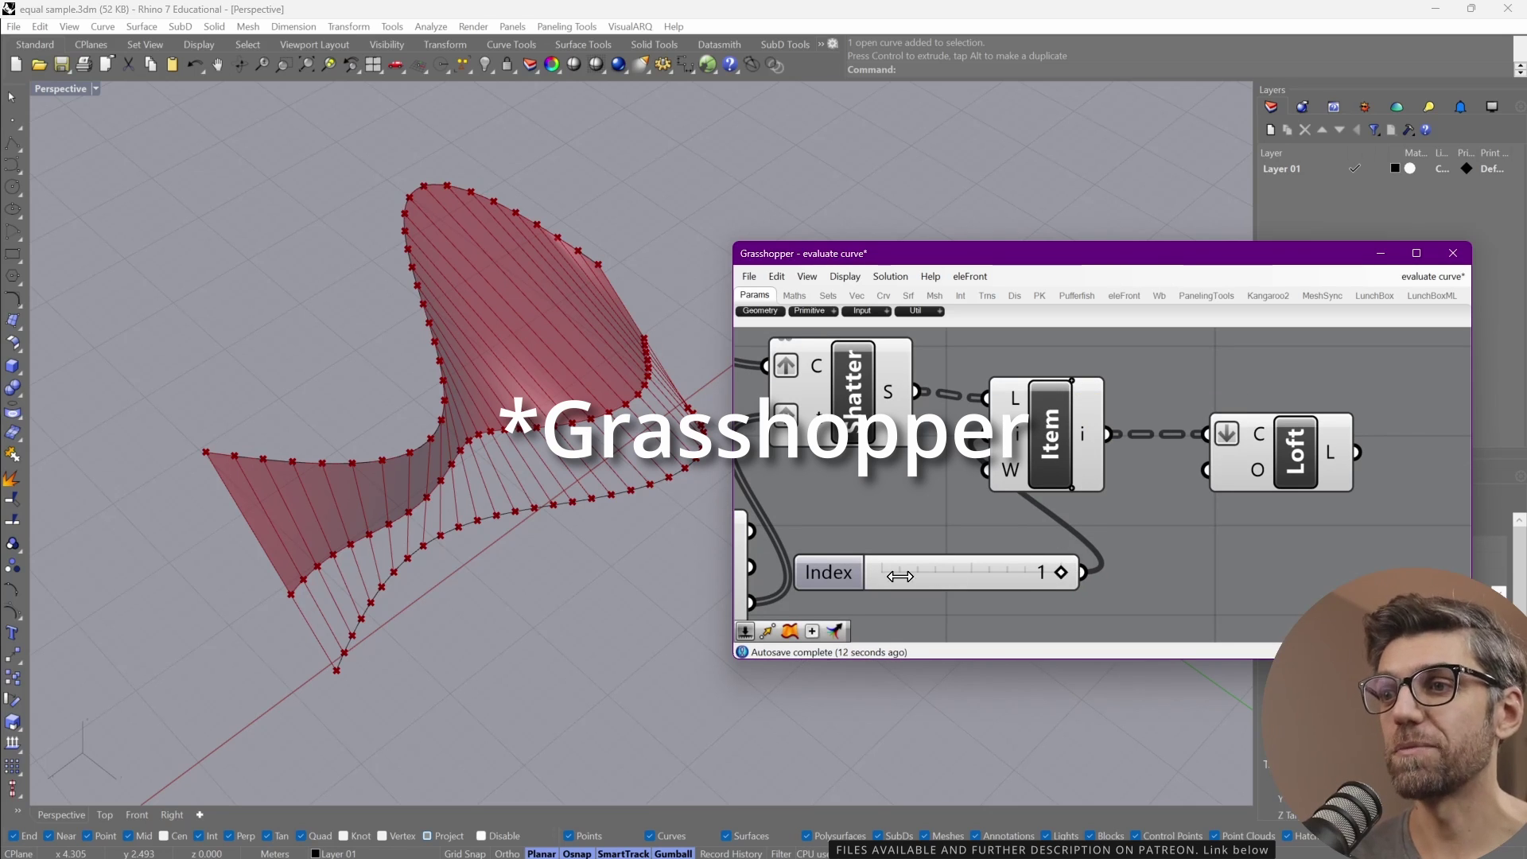
left_click_drag(1062, 573, 869, 555)
Step: Examine the Loft component and its options input, and switch back to Blender to look over the trimmed surf node tree
scroll(1231, 425, "down", 2)
right_click_drag(1228, 440, 1034, 460)
scroll(1062, 462, "up", 1)
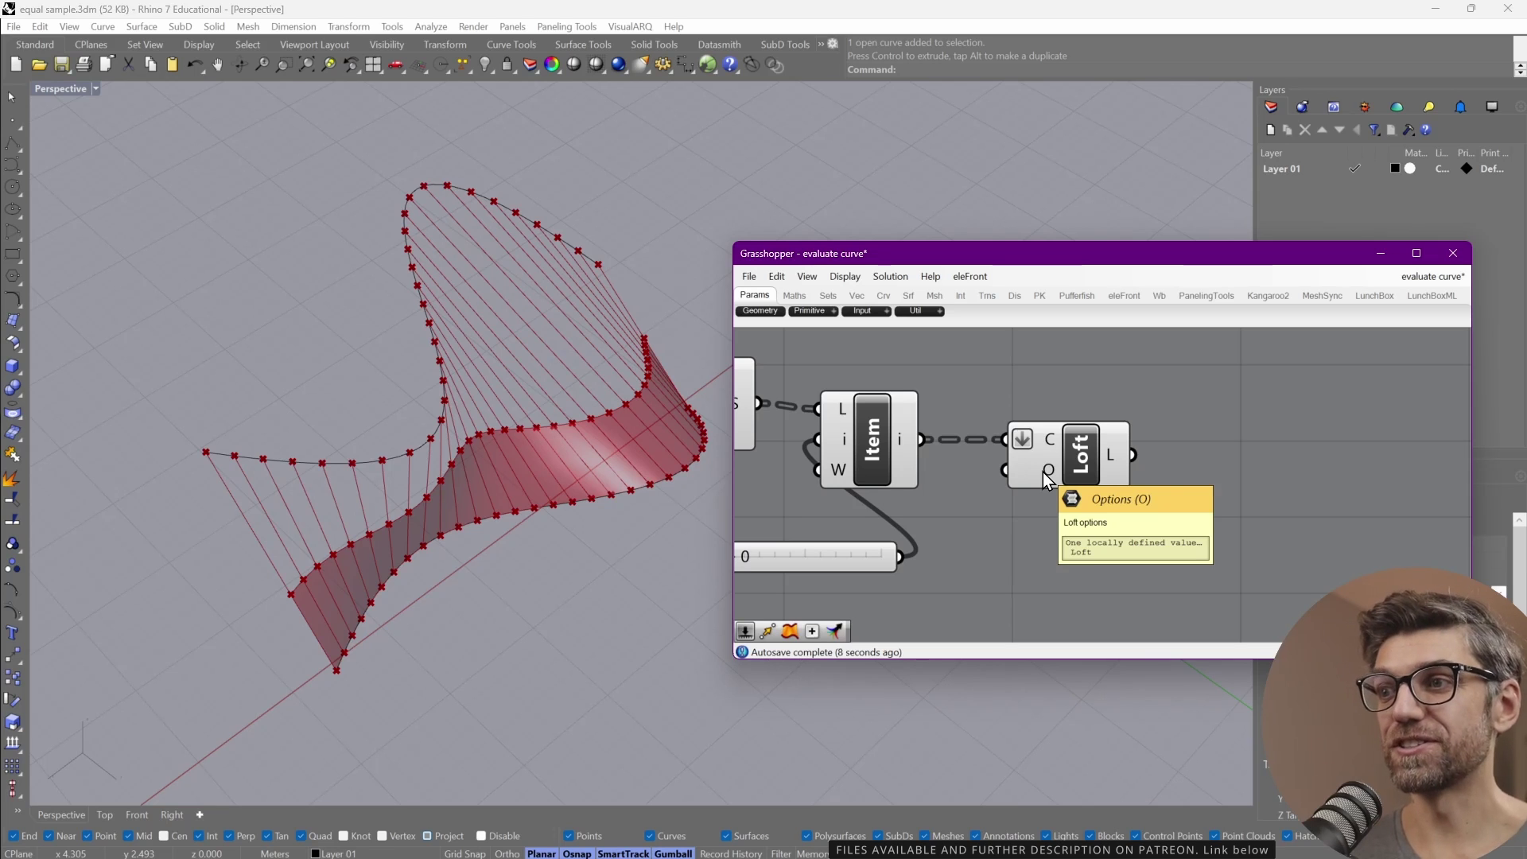
right_click_drag(1061, 455, 1021, 469)
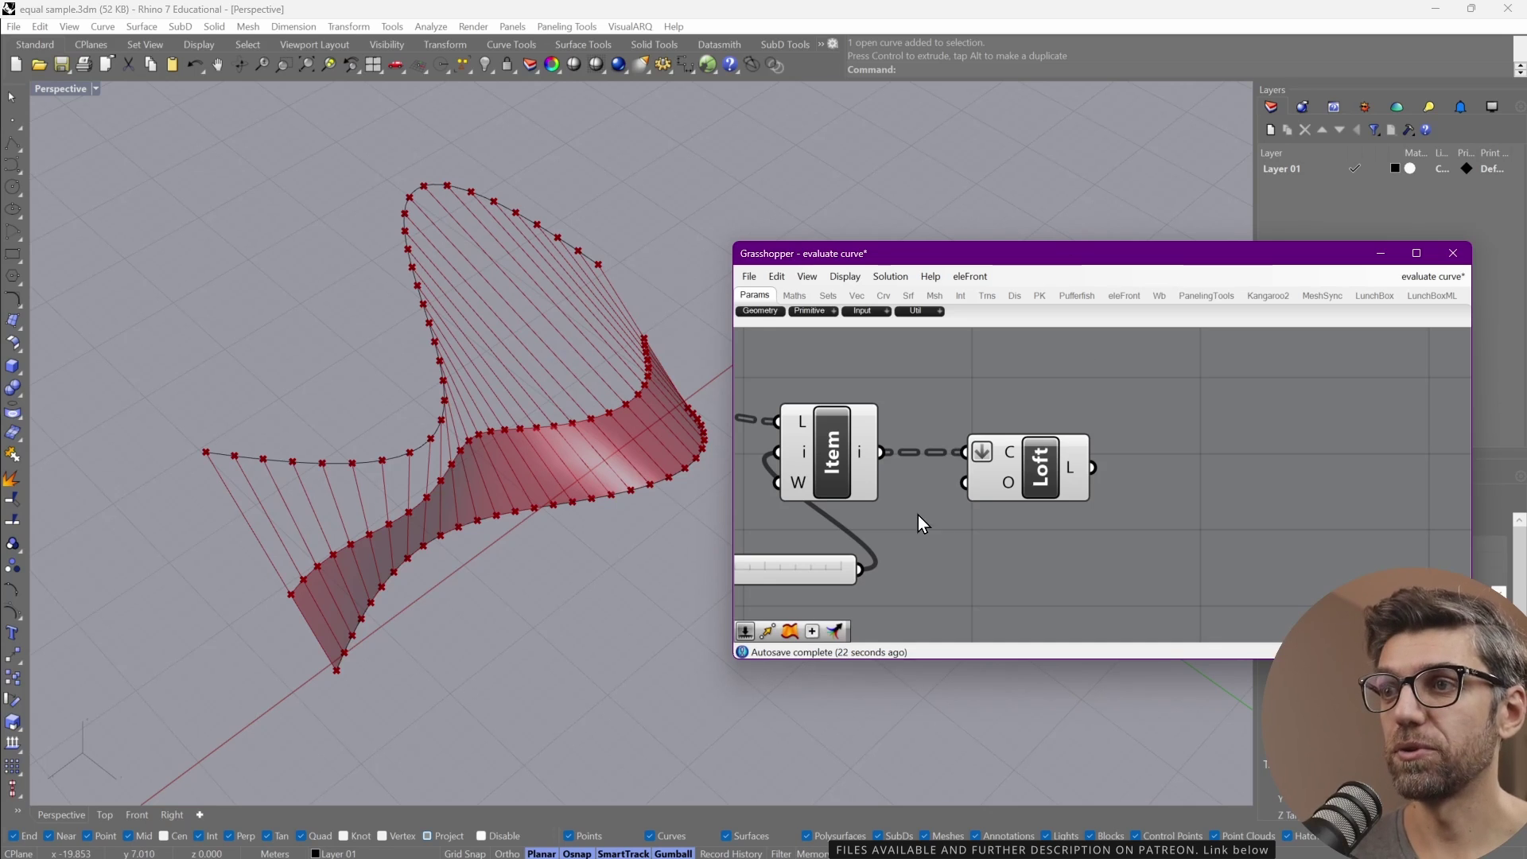
scroll(915, 493, "down", 6)
right_click_drag(890, 489, 972, 442)
scroll(997, 488, "up", 4)
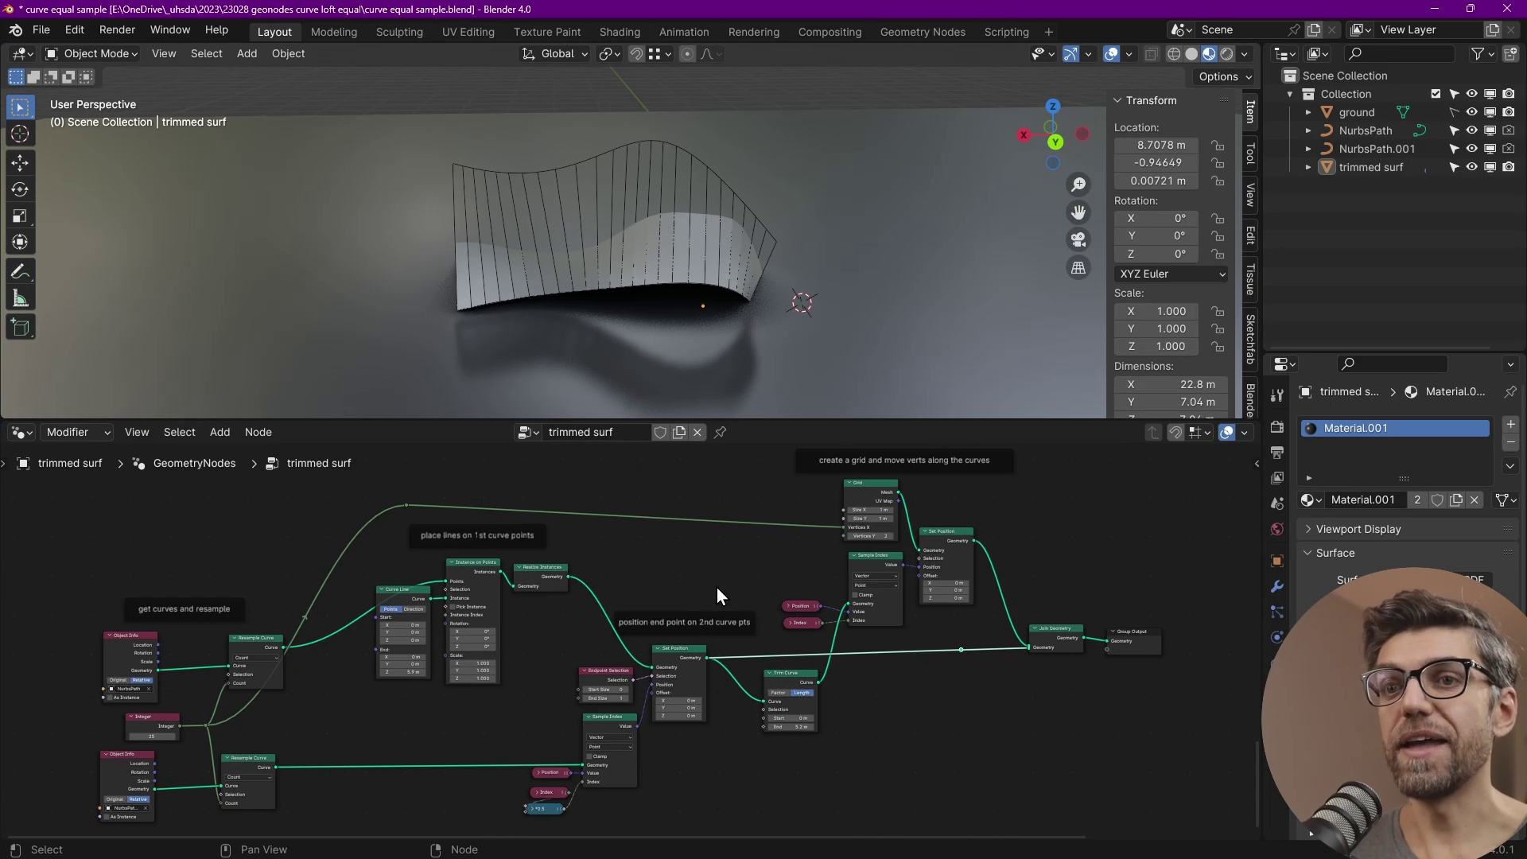
scroll(717, 589, "down", 1)
scroll(679, 604, "down", 1)
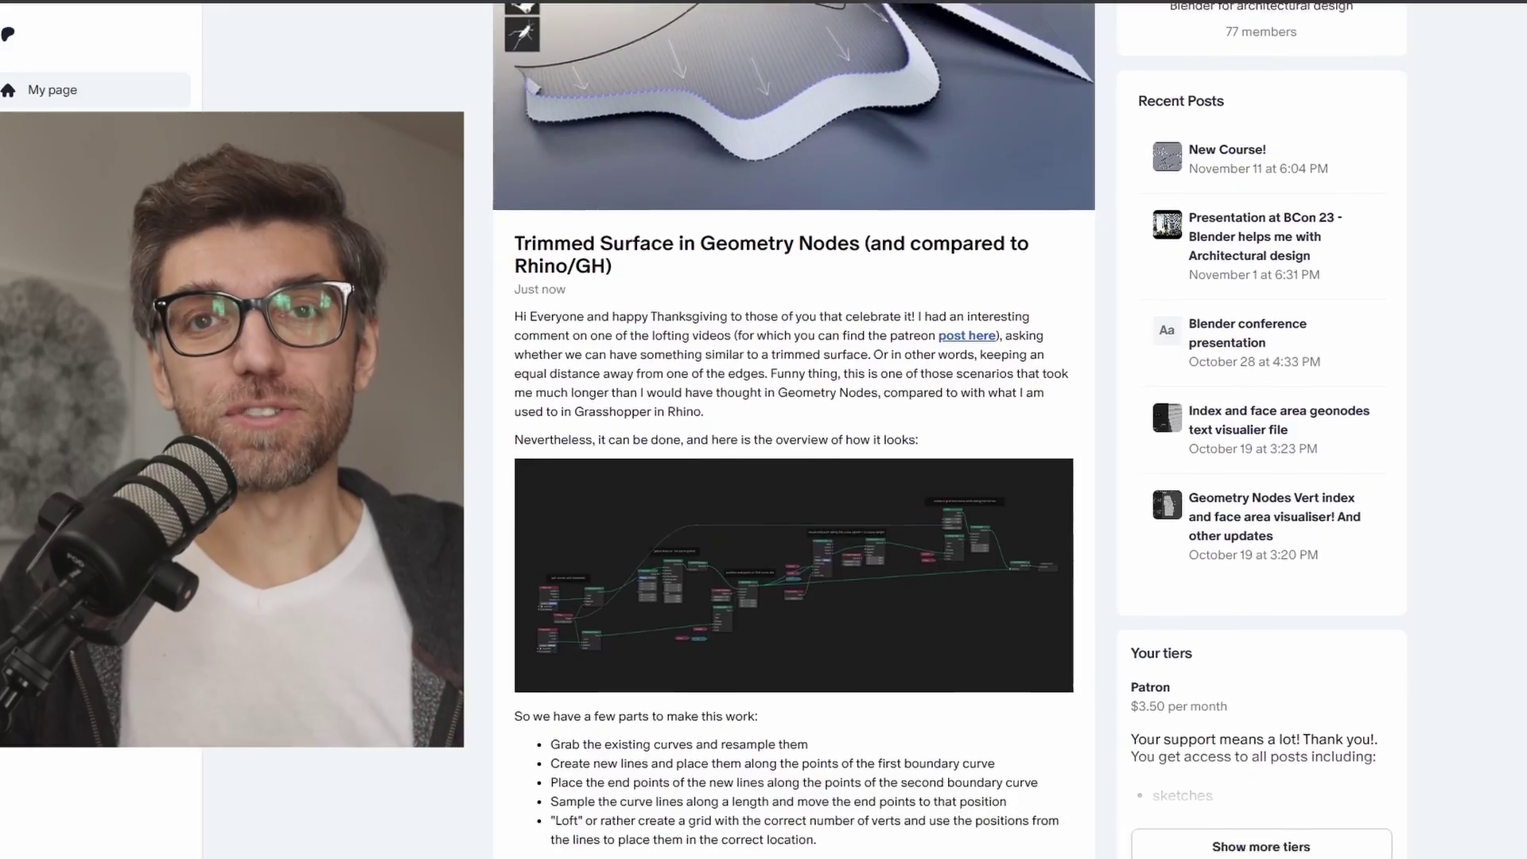
Step: Read through the Patreon post on the trimmed surface in Geometry Nodes, and browse the earlier posts
scroll(794, 429, "down", 5)
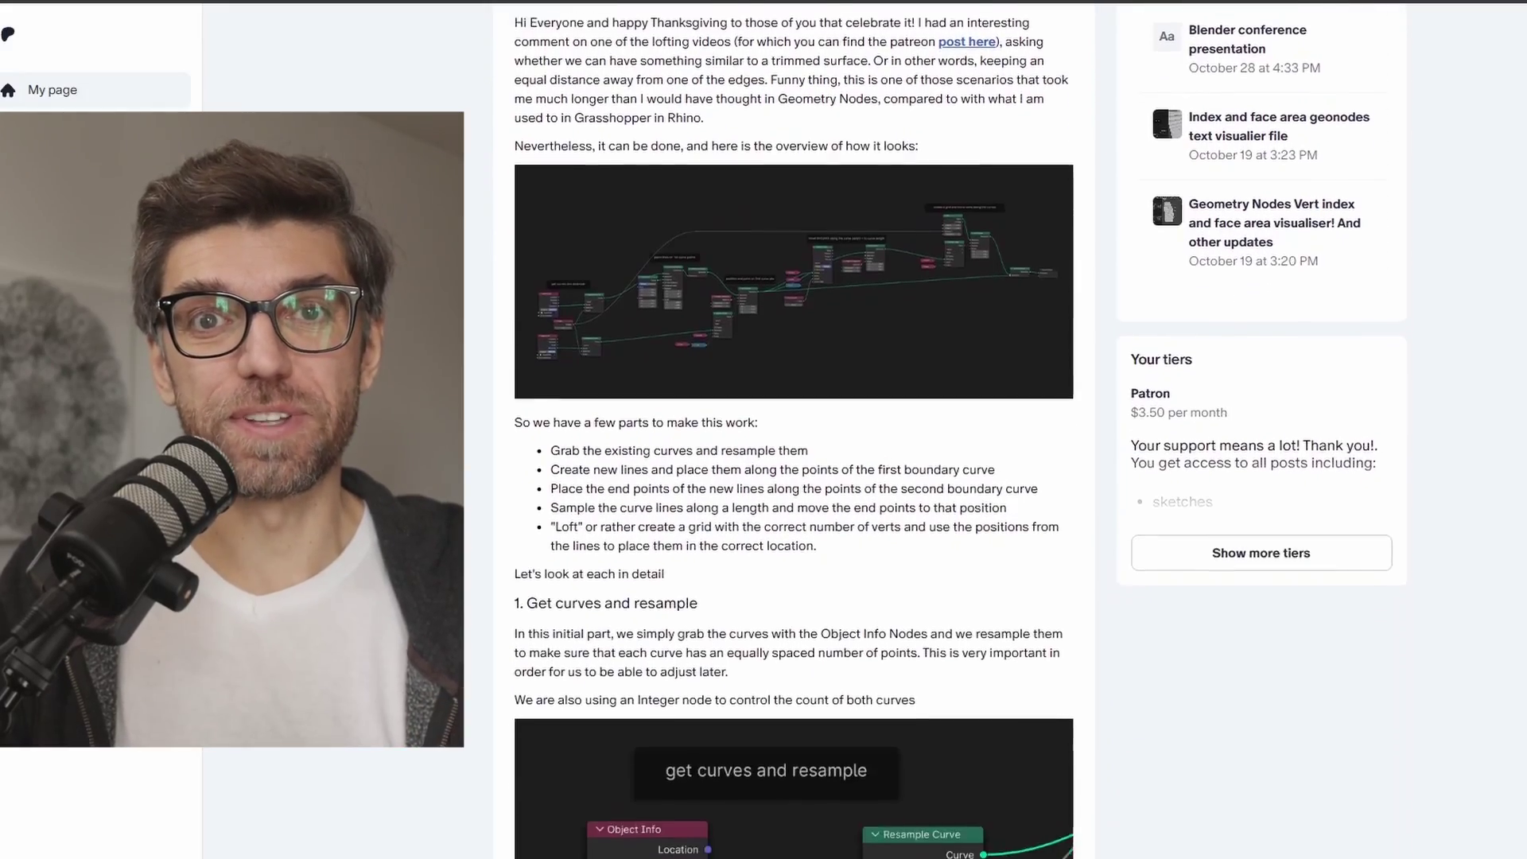
scroll(794, 429, "down", 15)
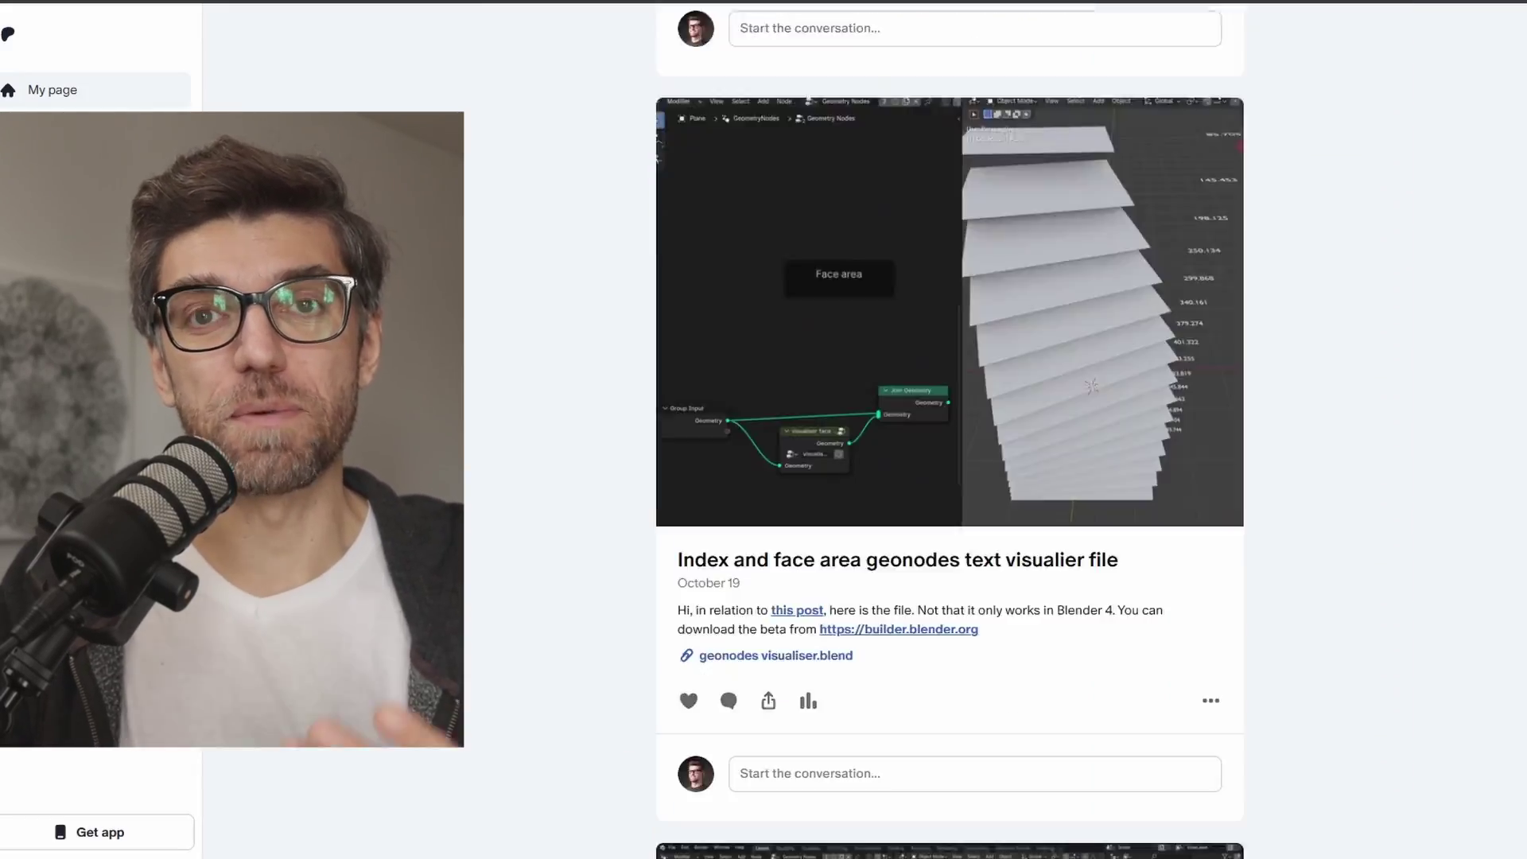
scroll(794, 429, "down", 15)
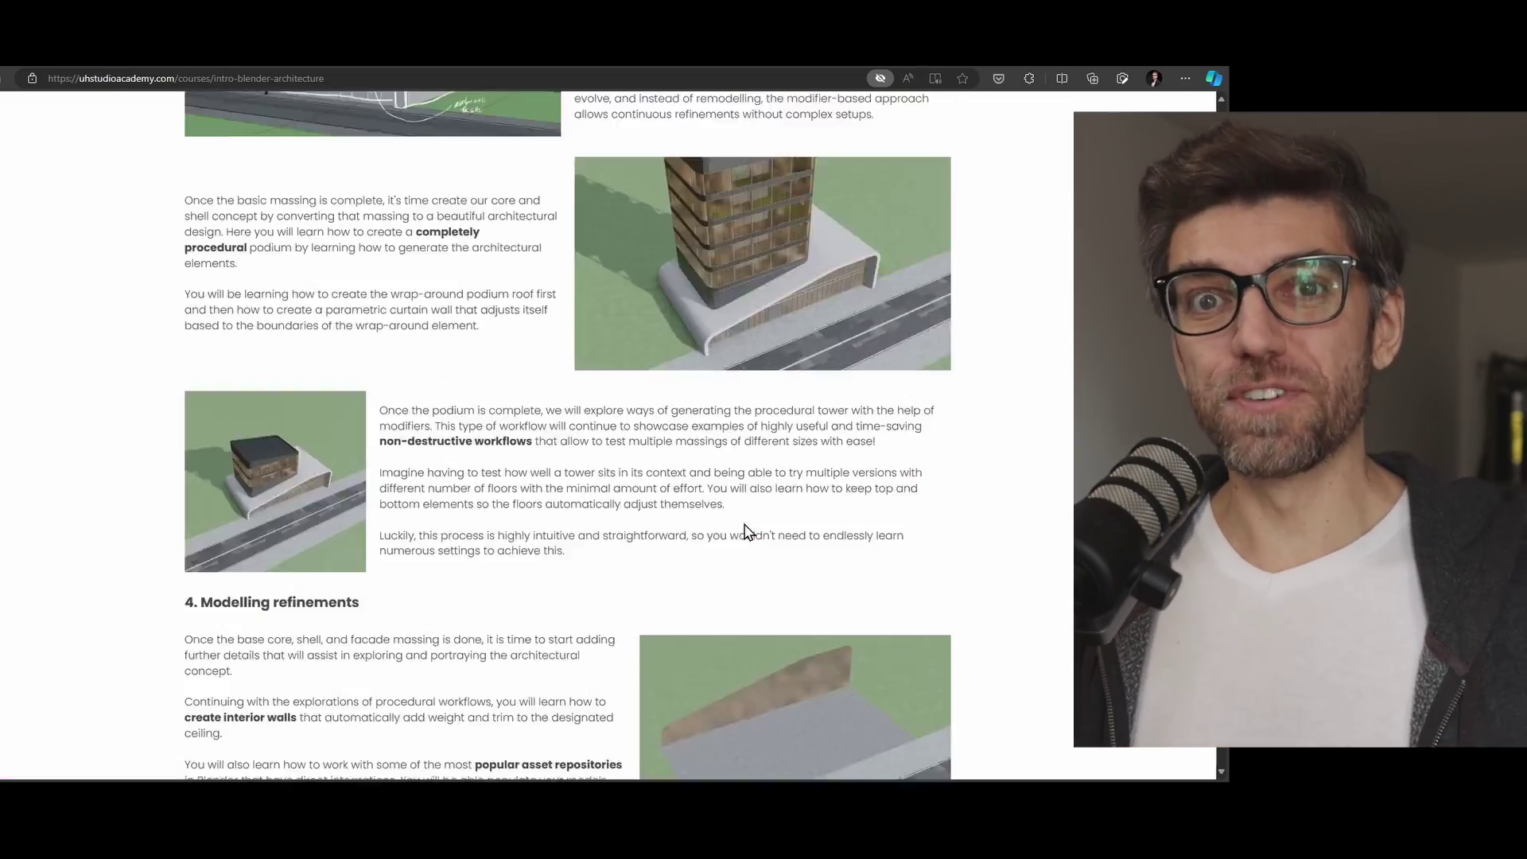
Step: Look through the intro-blender-architecture course page, covering its modelling, rendering and Geometry Nodes chapters
scroll(743, 517, "up", 10)
scroll(967, 533, "down", 4)
scroll(967, 534, "down", 5)
scroll(568, 435, "down", 10)
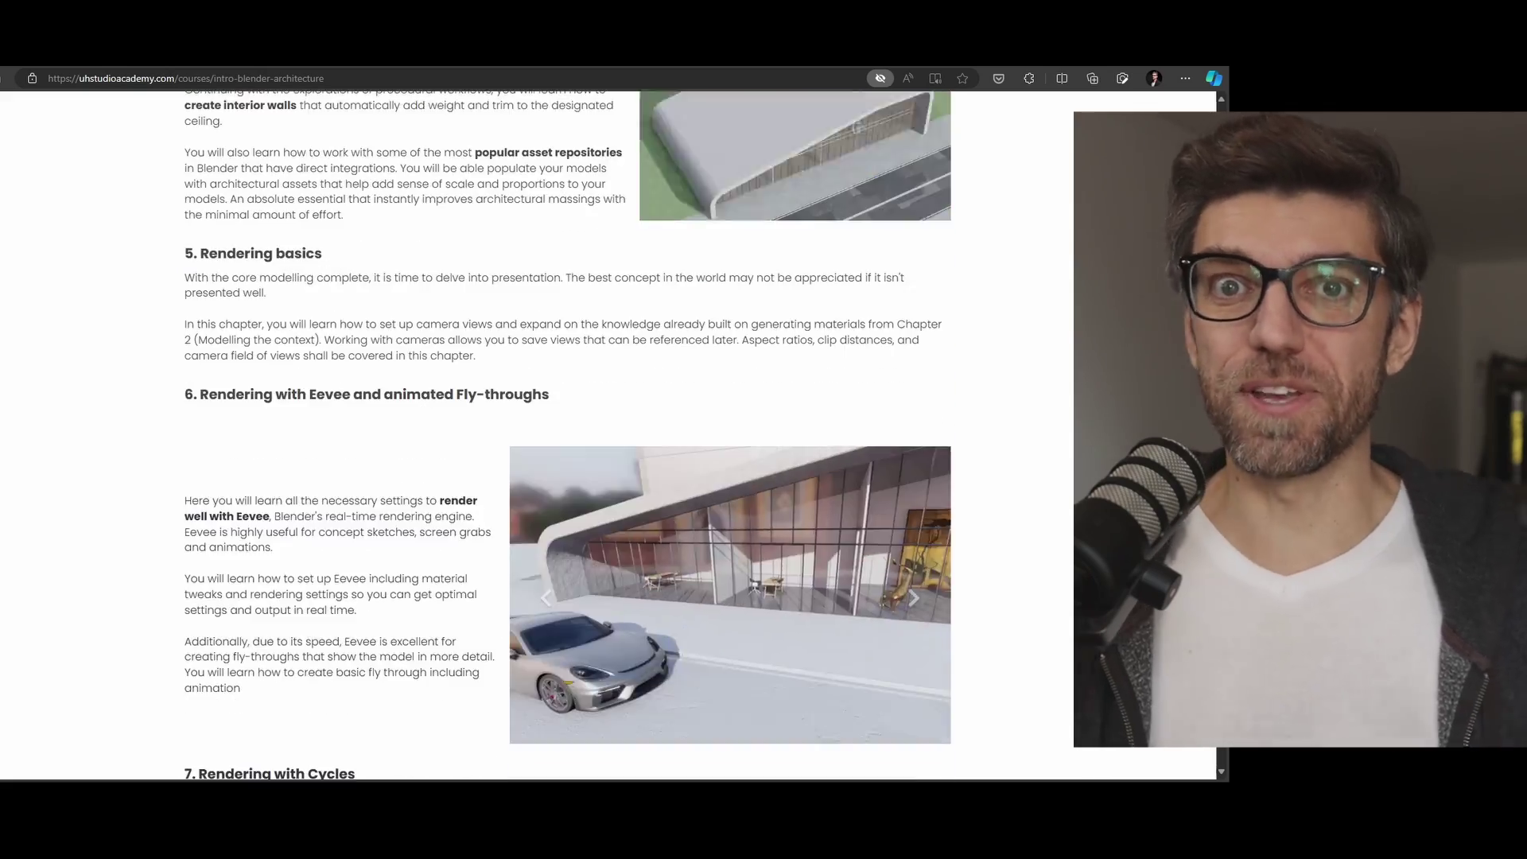
scroll(568, 435, "down", 10)
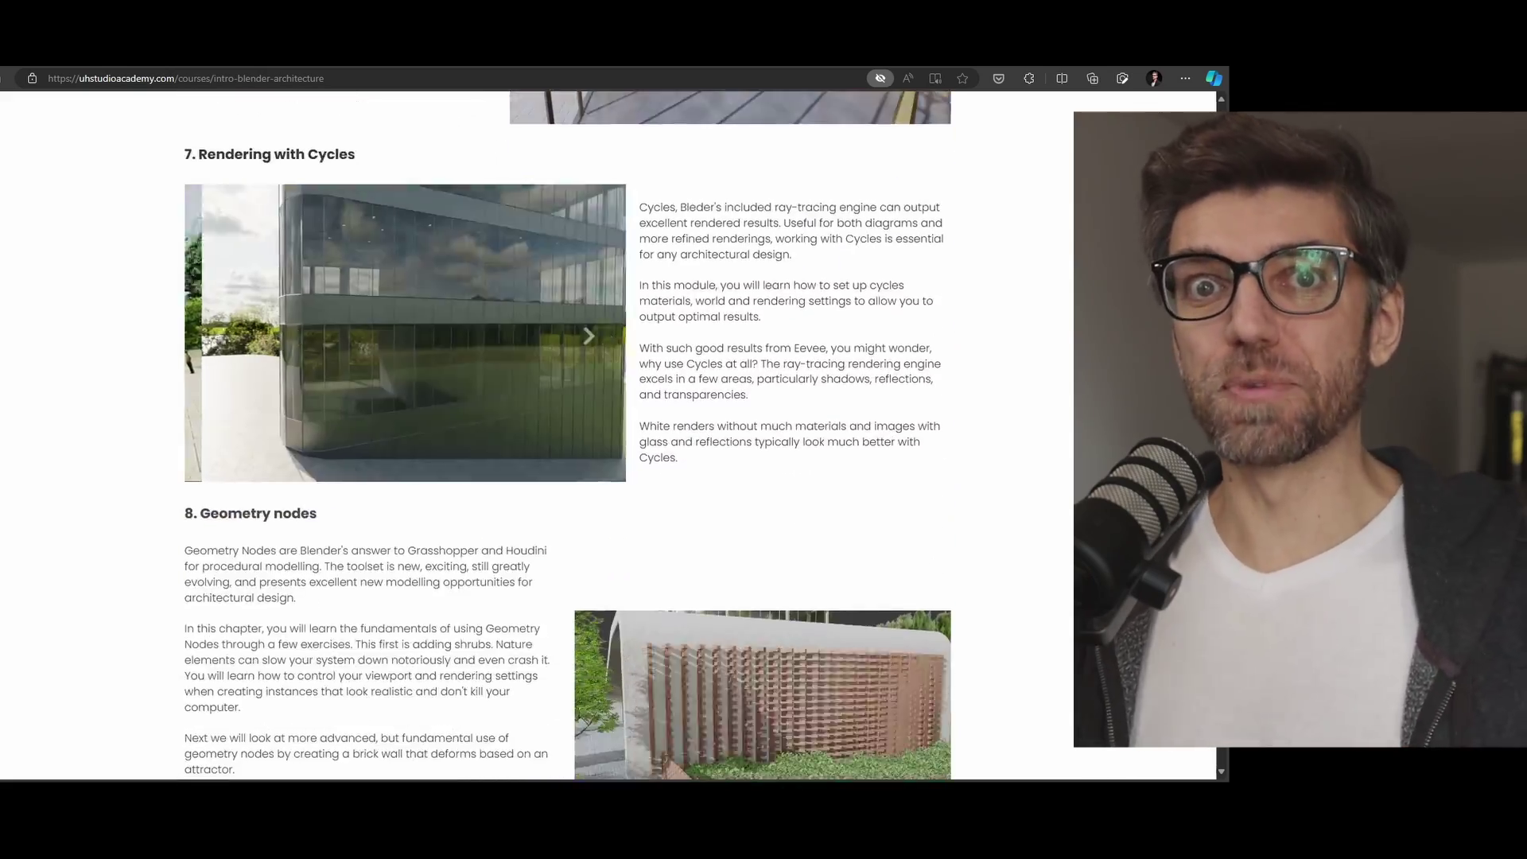
scroll(567, 435, "down", 2)
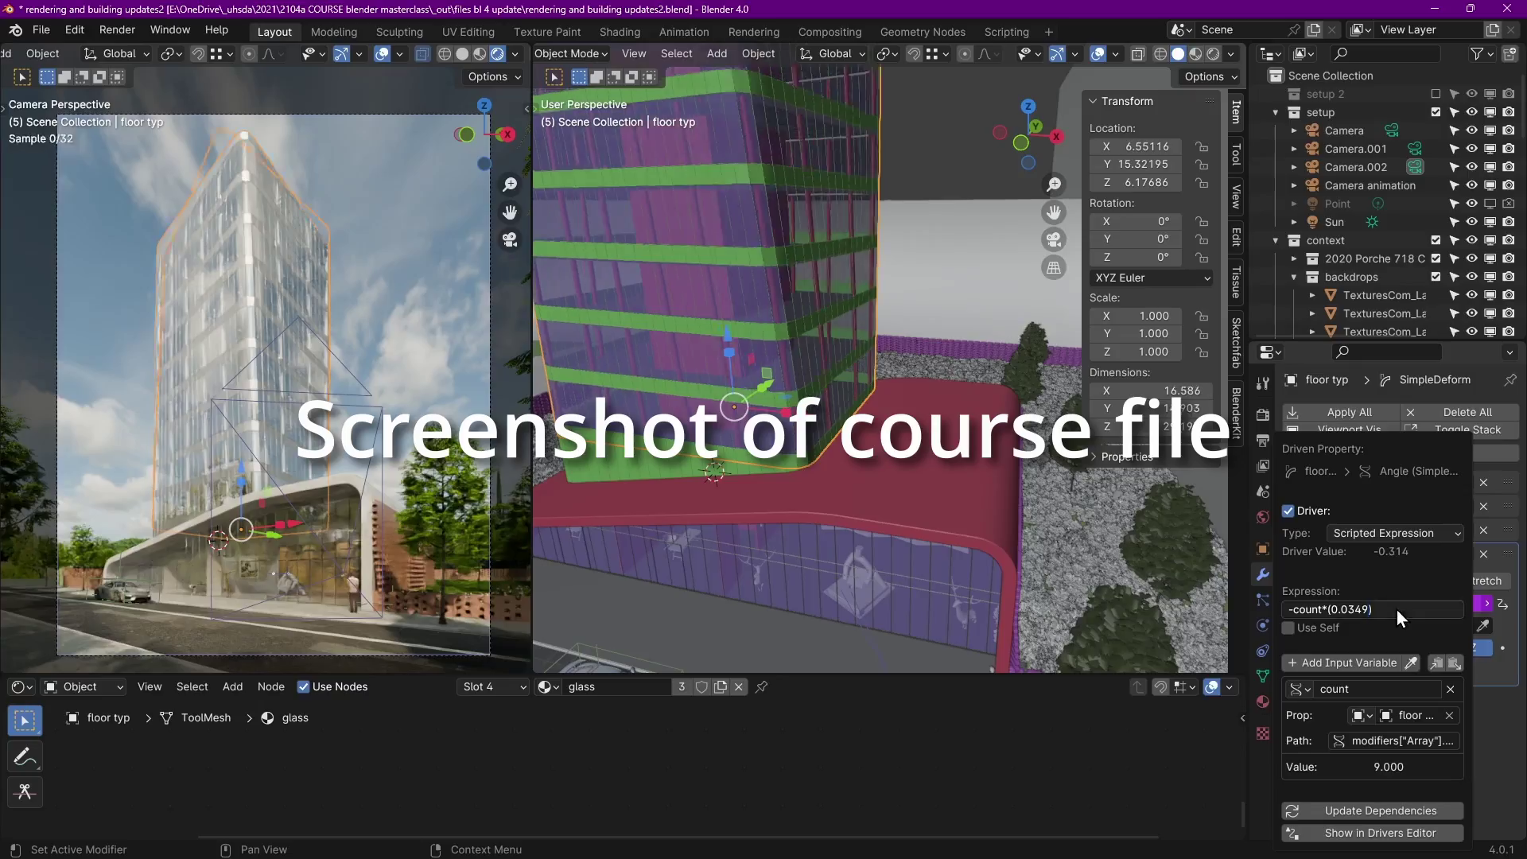
key("g")
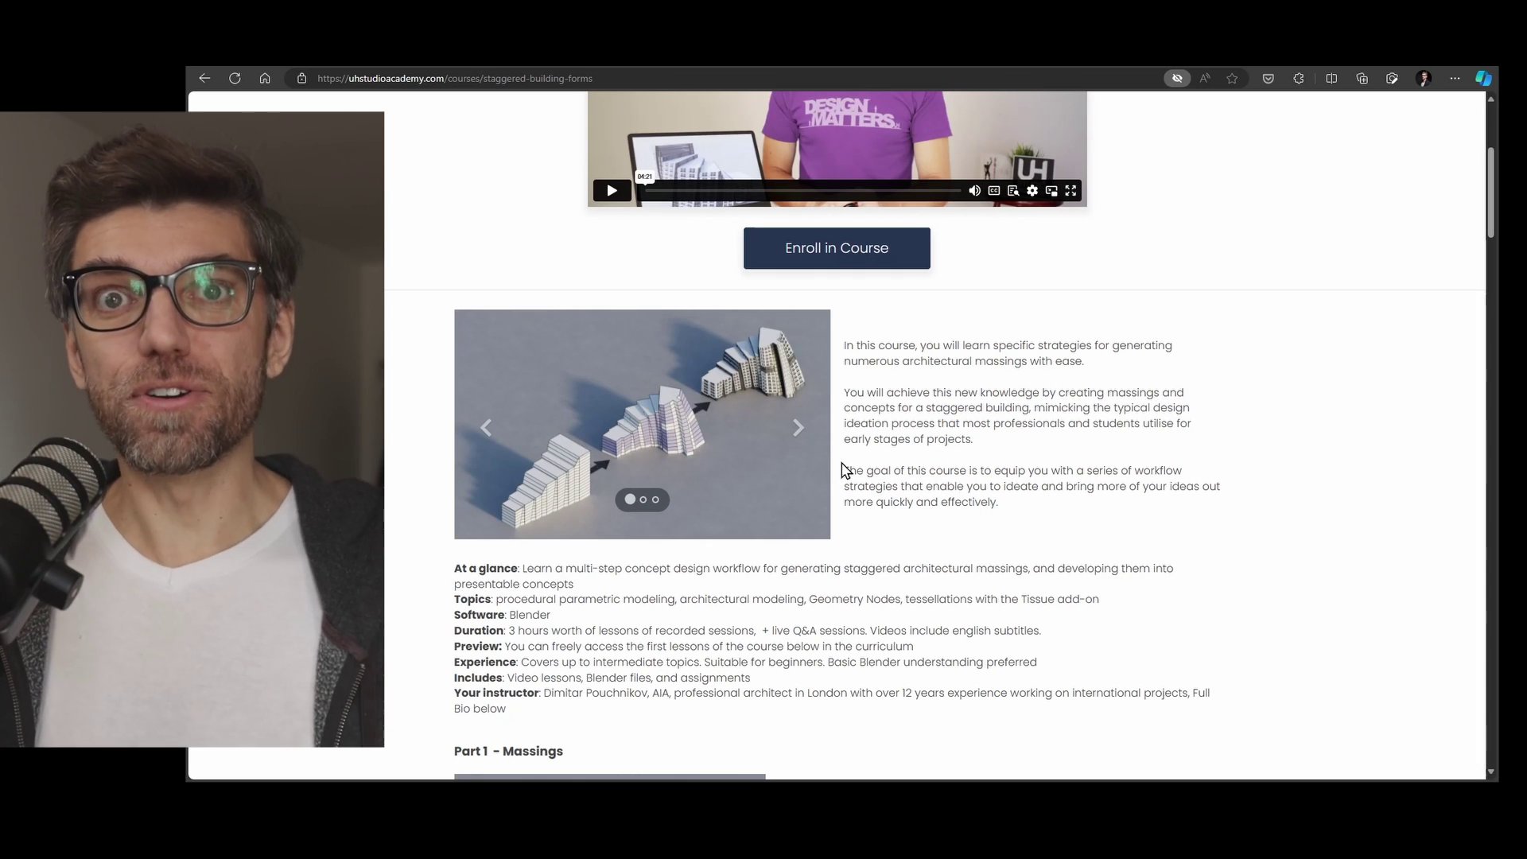
Step: Advance the image carousel on the staggered-building-forms course page, and read through its parts and curriculum
left_click(799, 430)
scroll(1259, 569, "down", 8)
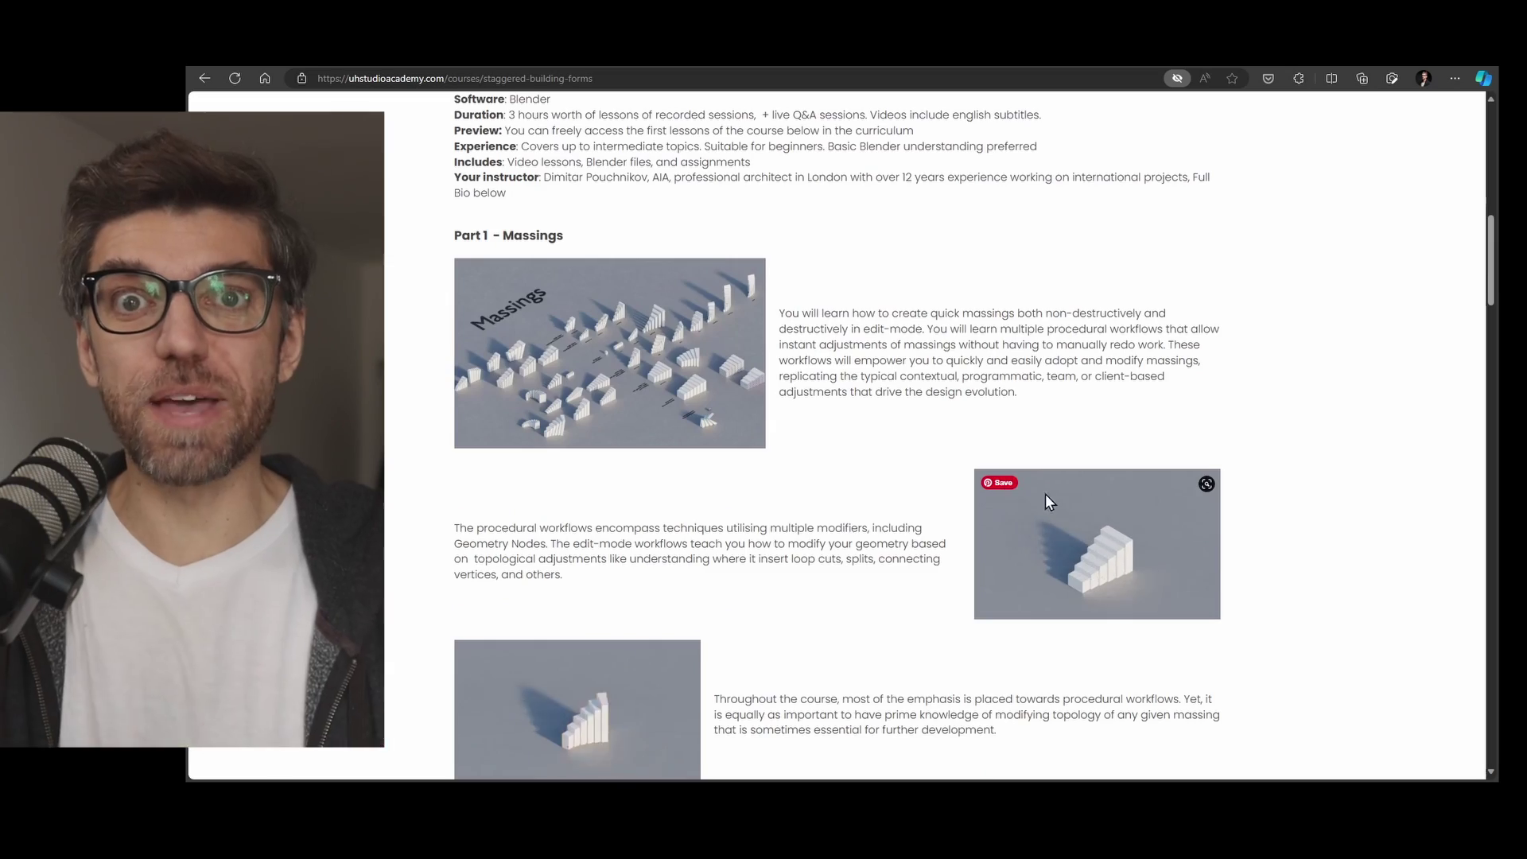
scroll(1326, 573, "down", 15)
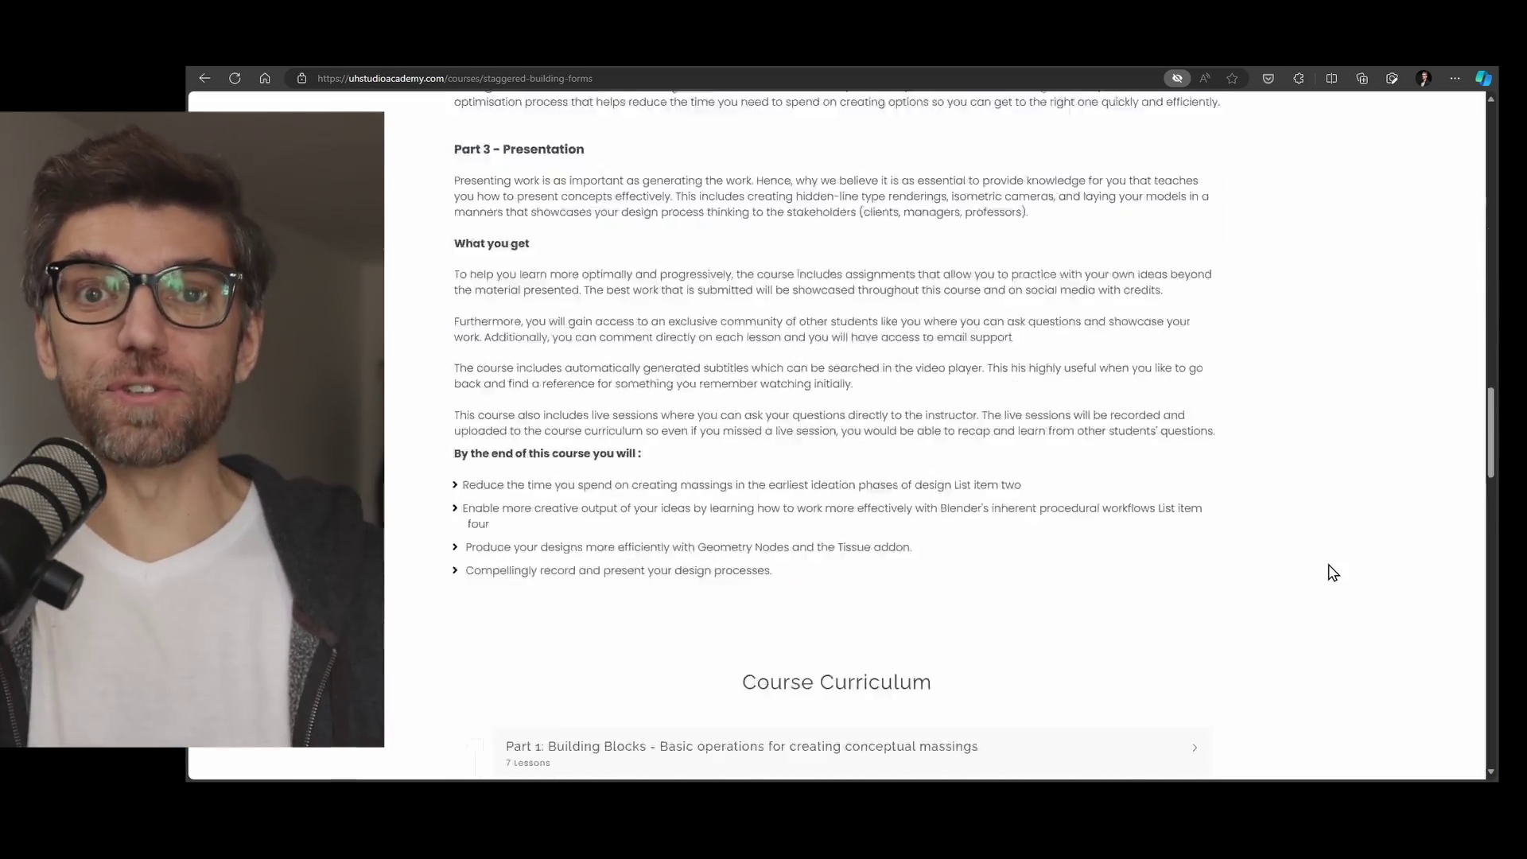
scroll(1333, 573, "down", 12)
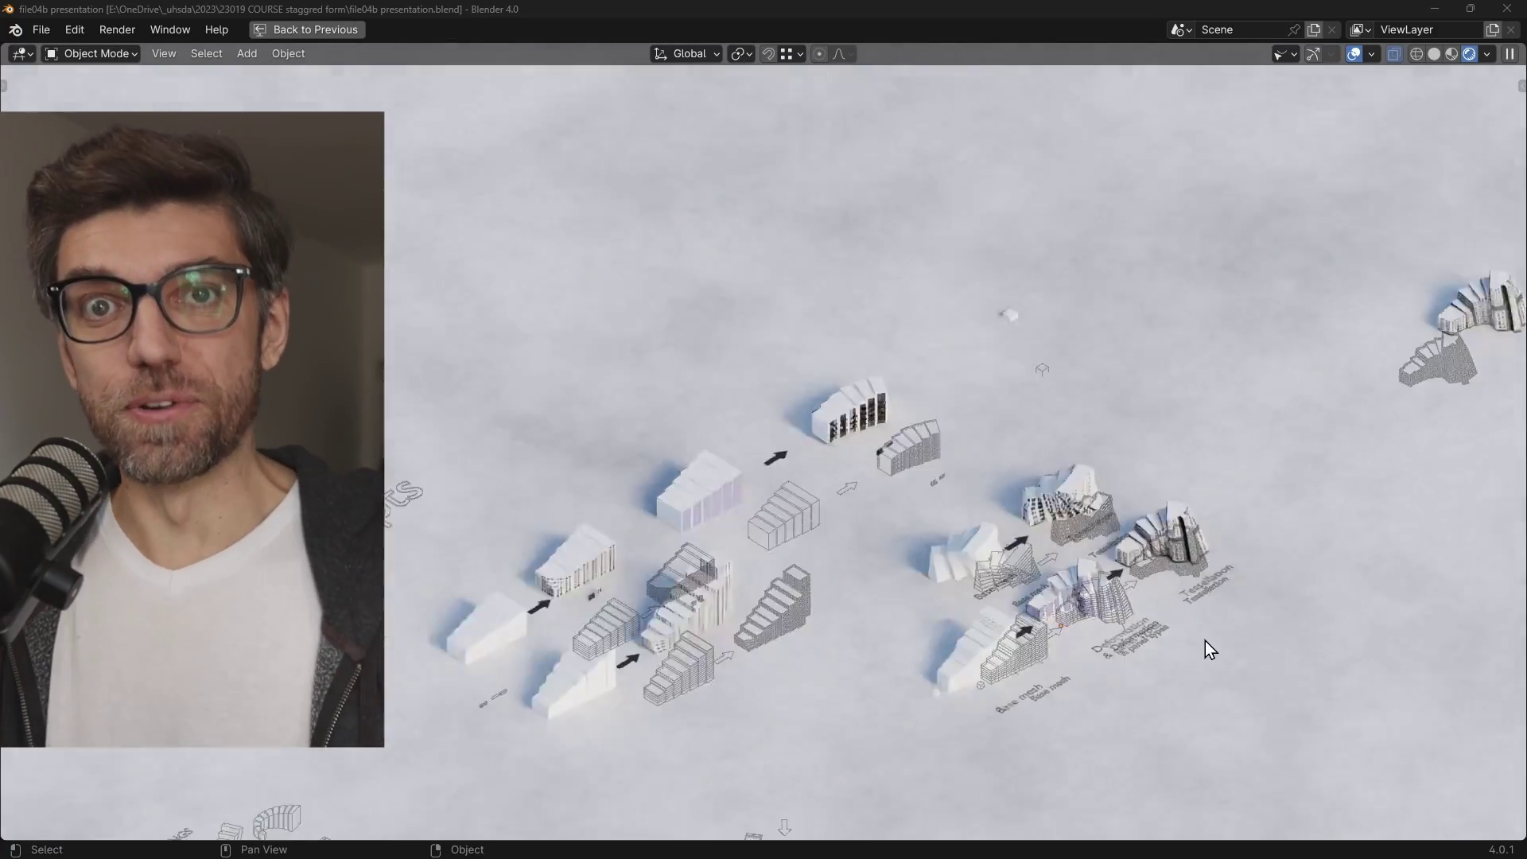
Step: Select the wide stepped Geometry Nodes massing in Blender's file04b presentation scene, and restore the full workspace layout
scroll(1205, 641, "down", 5)
middle_click_drag(1172, 680, 1053, 502, "shift")
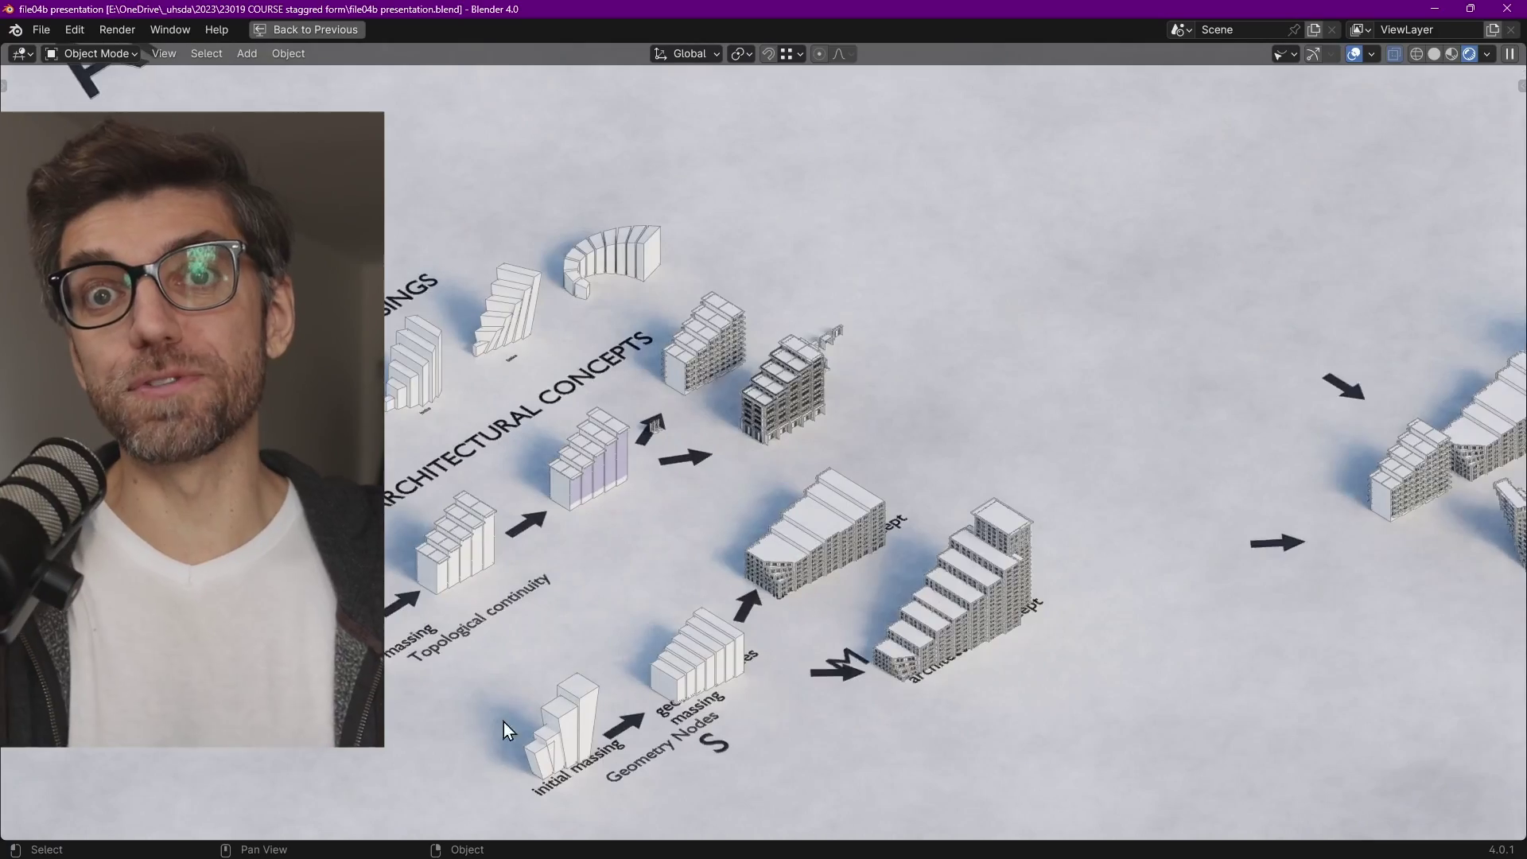
scroll(789, 736, "down", 4)
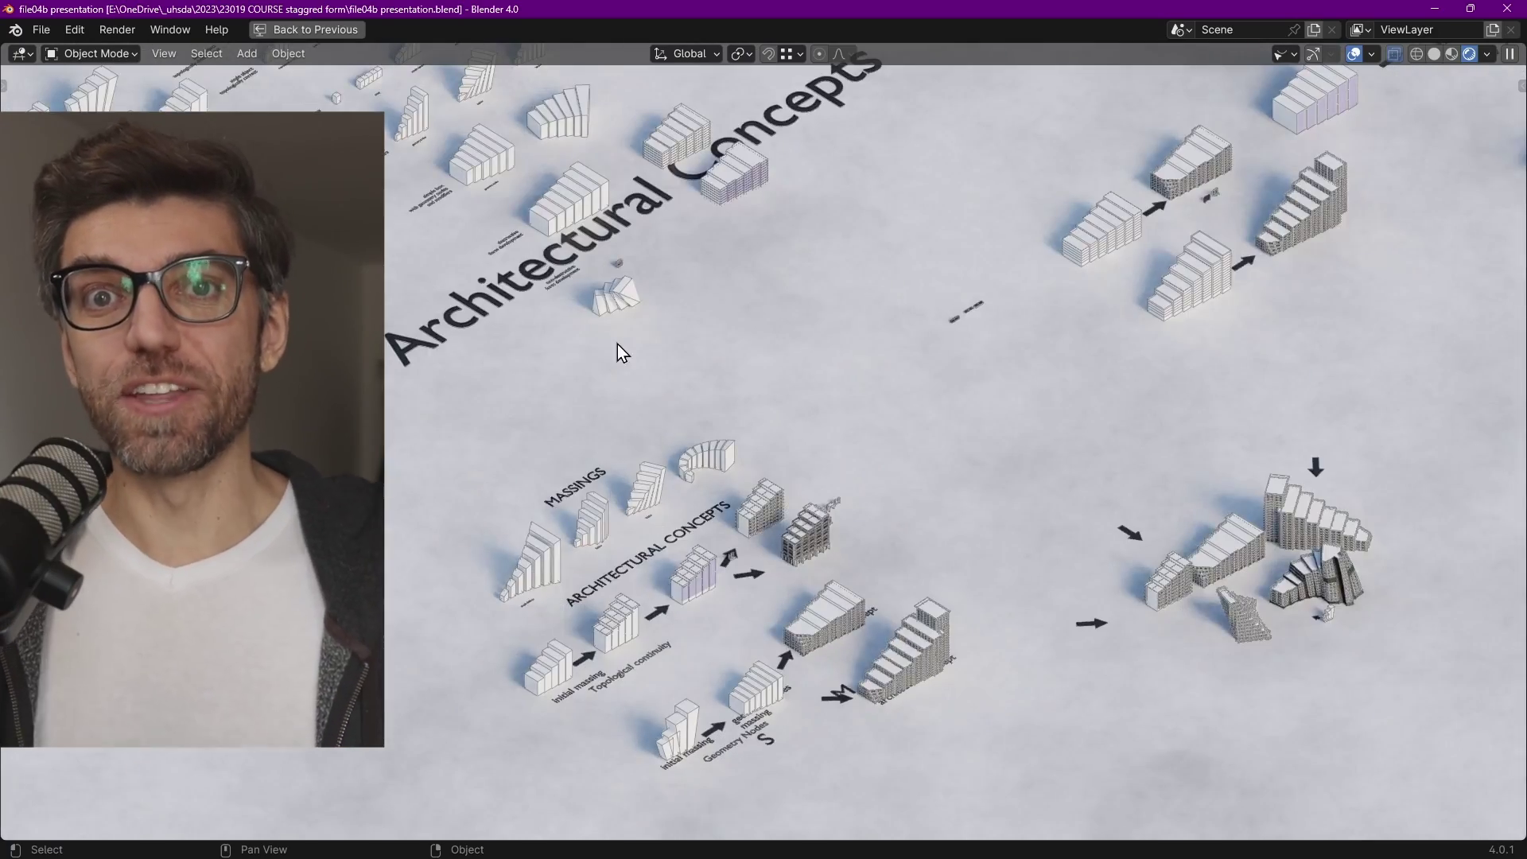
middle_click_drag(636, 389, 733, 539)
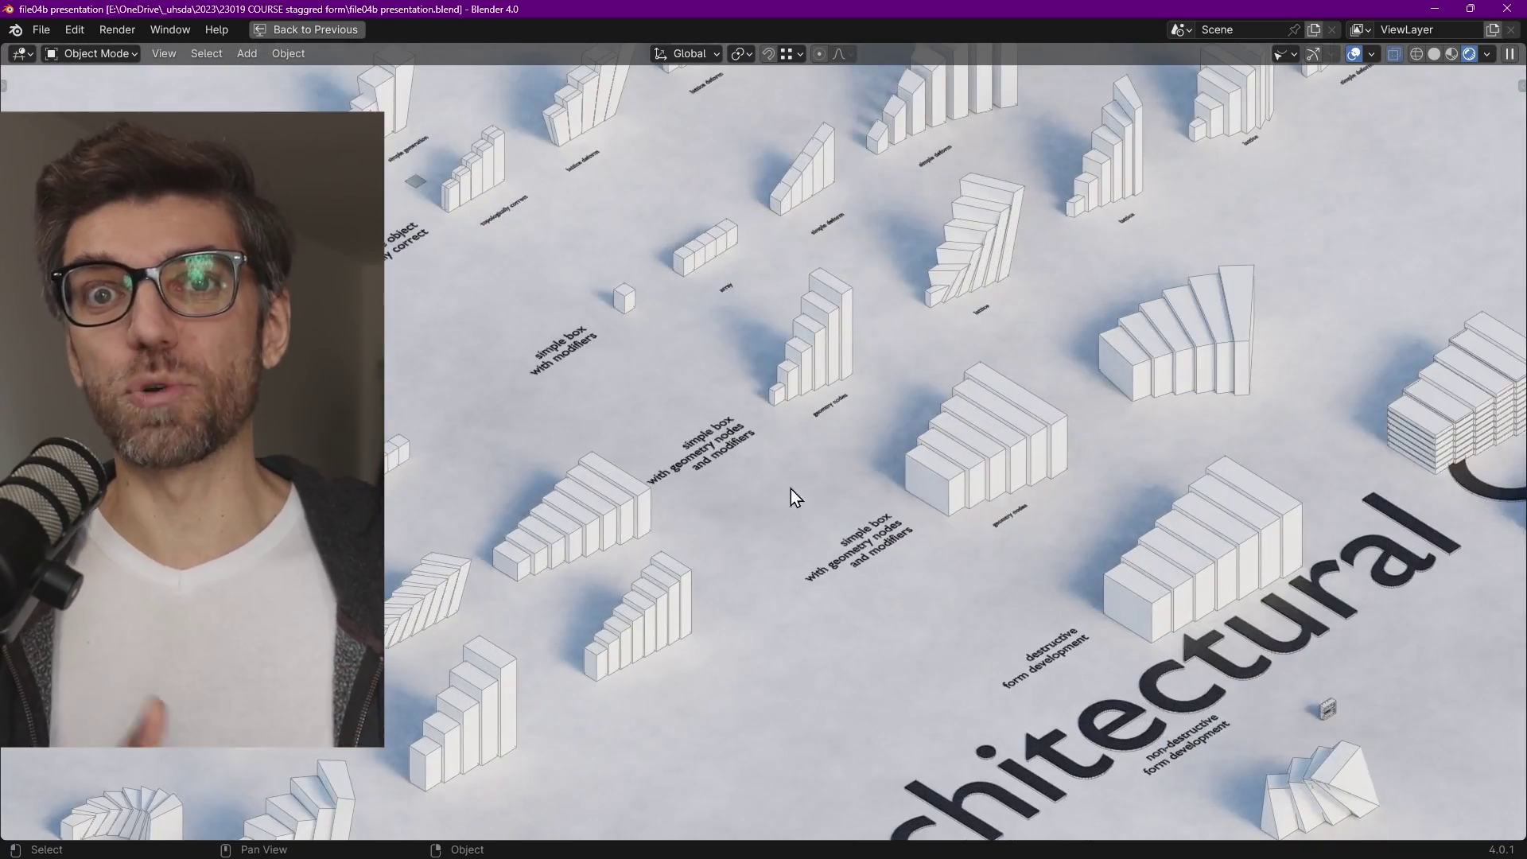
middle_click_drag(804, 483, 754, 609)
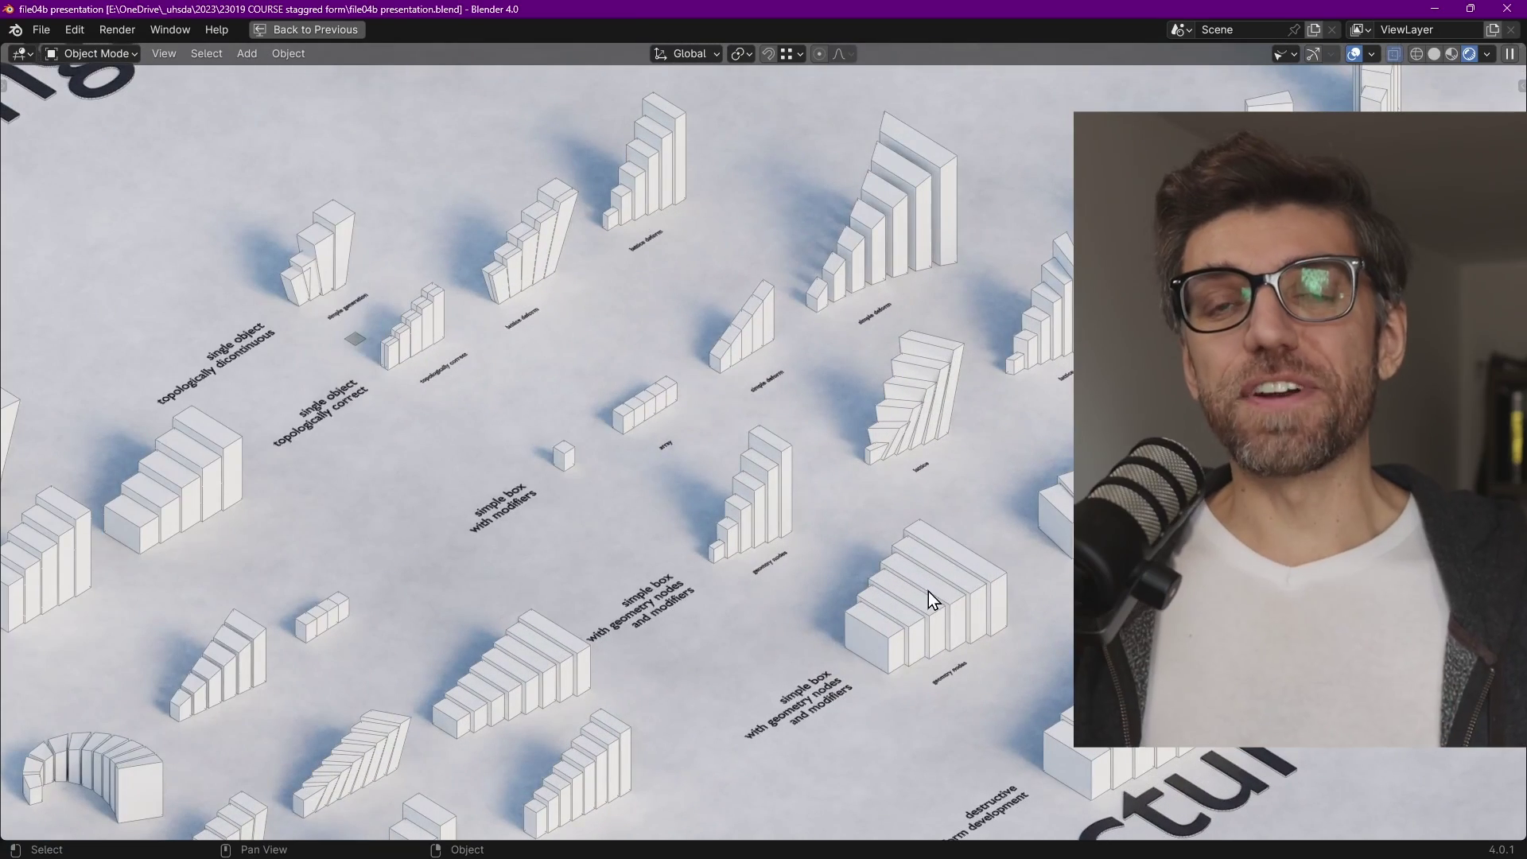
left_click(927, 591)
key("ctrl+space")
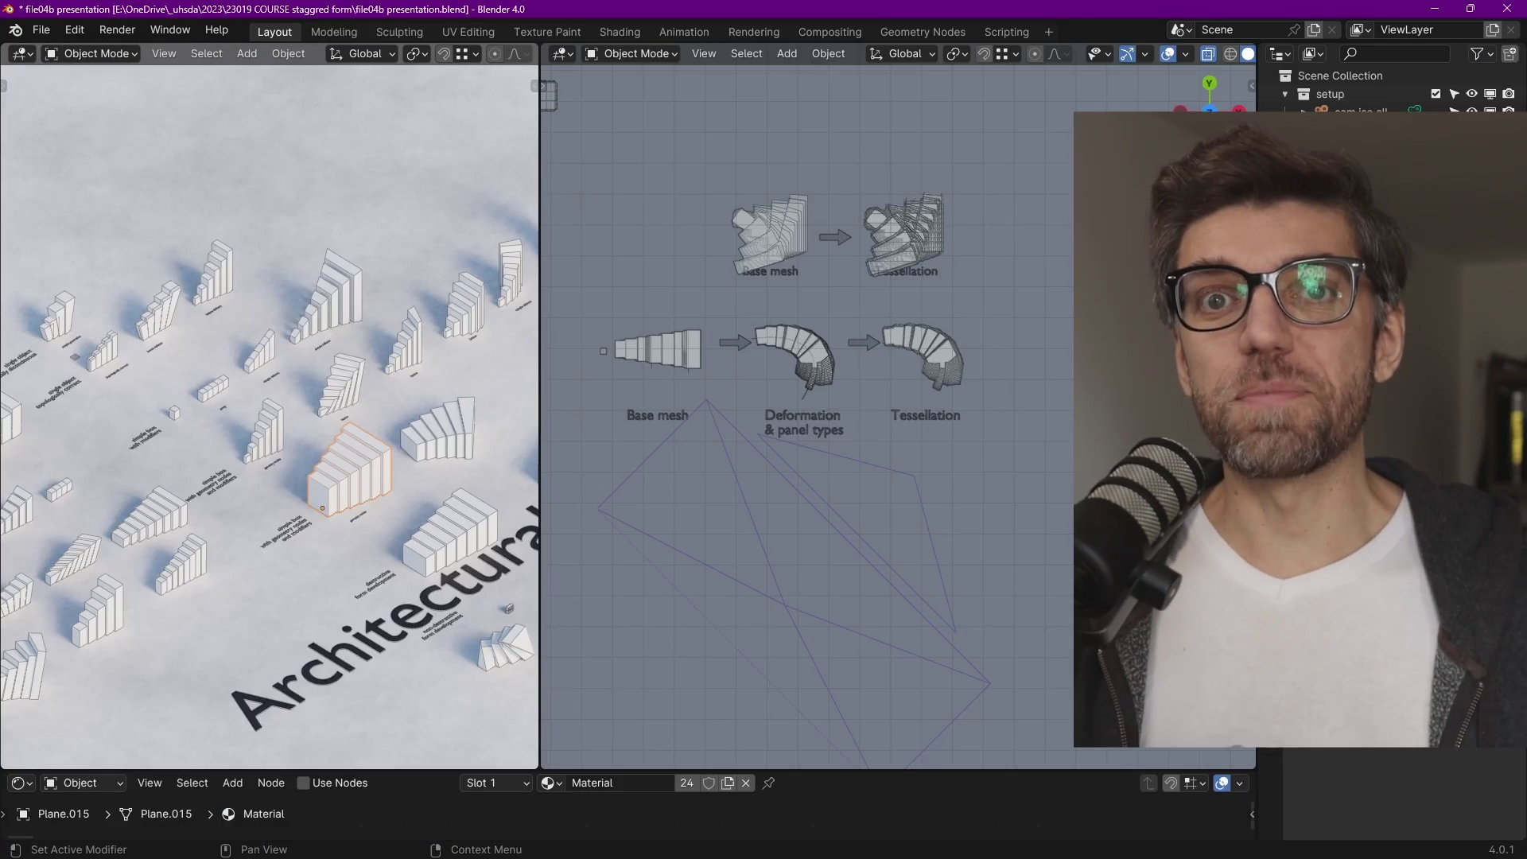